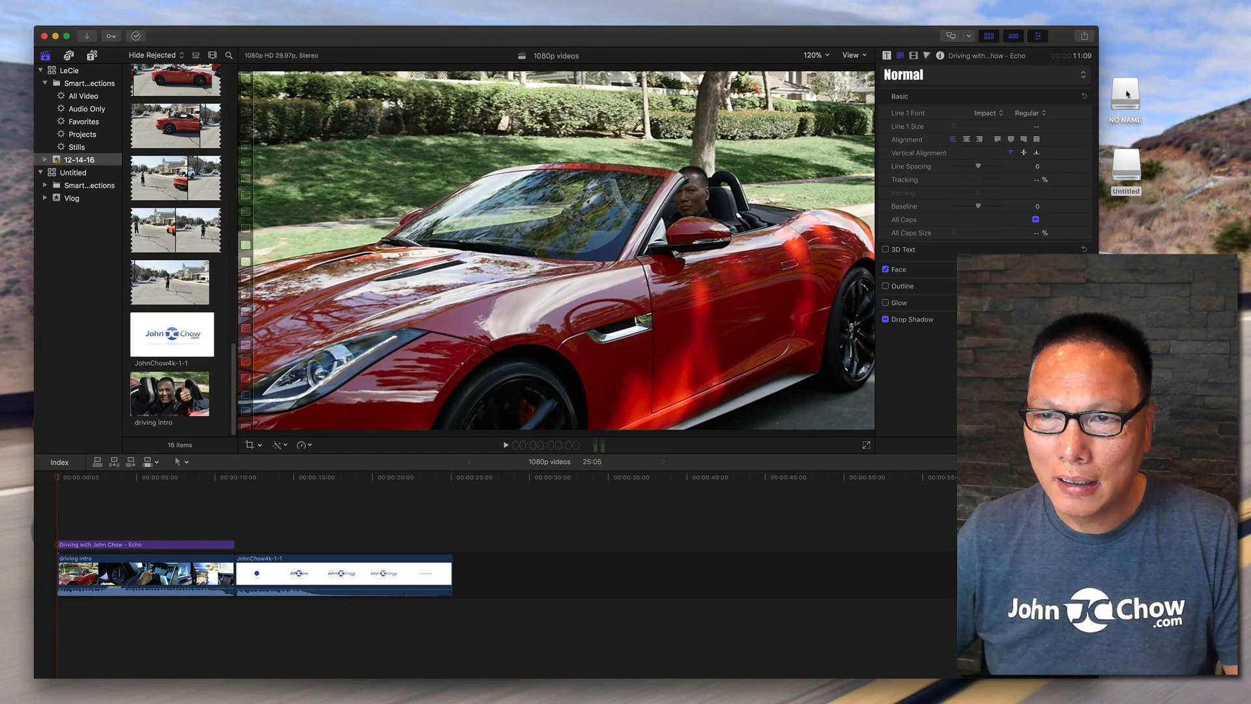
Open the NO NAME drive and browse into STEREO, then FOLDER01, to view its WAV recordings.
double_click(1124, 97)
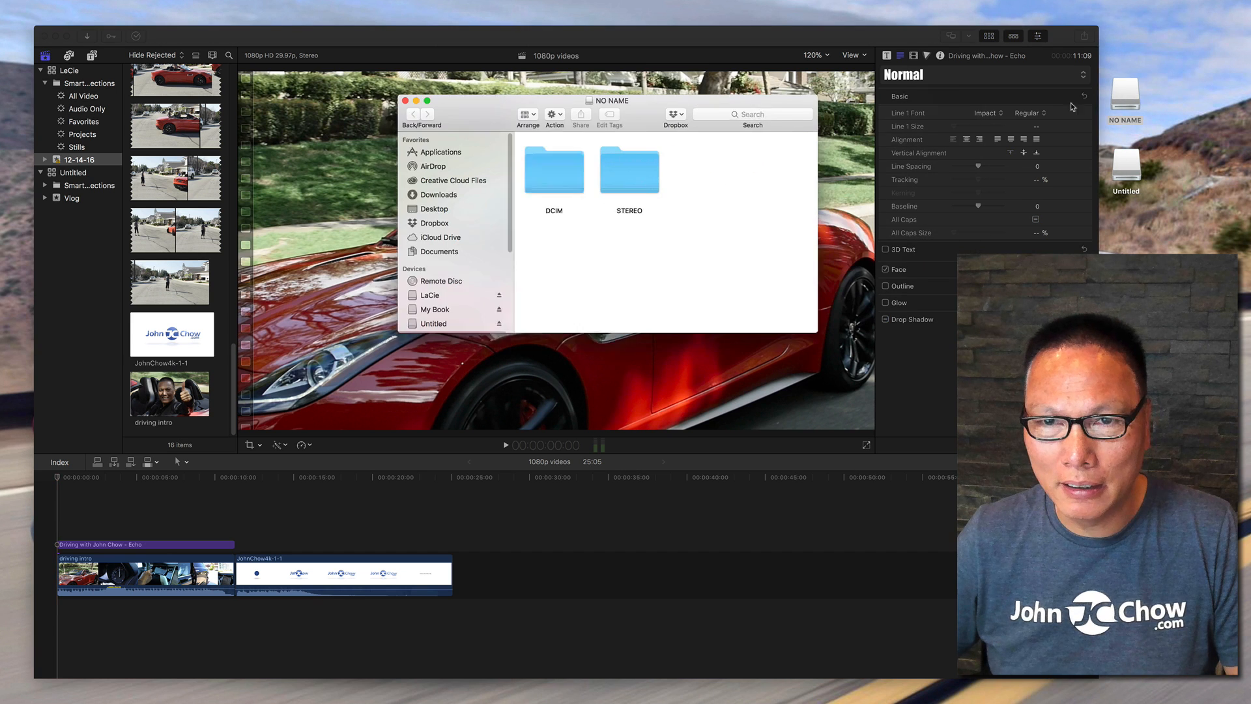
drag(612, 144, 607, 156)
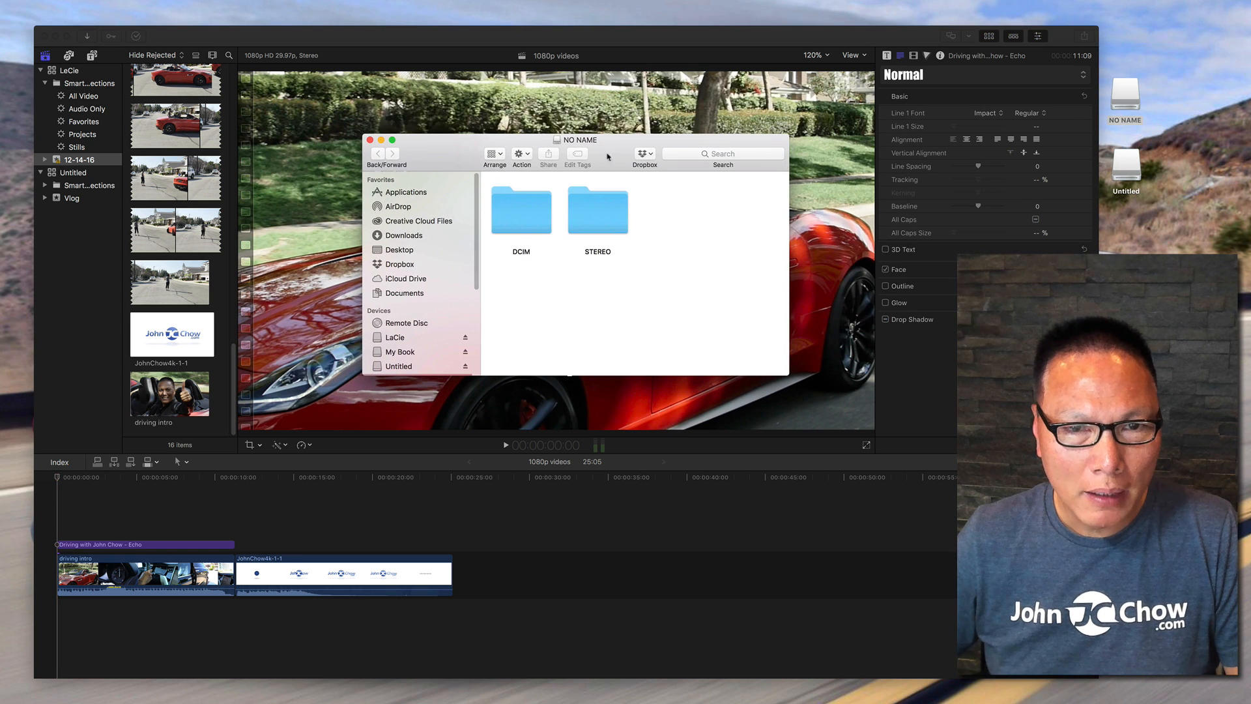
double_click(595, 228)
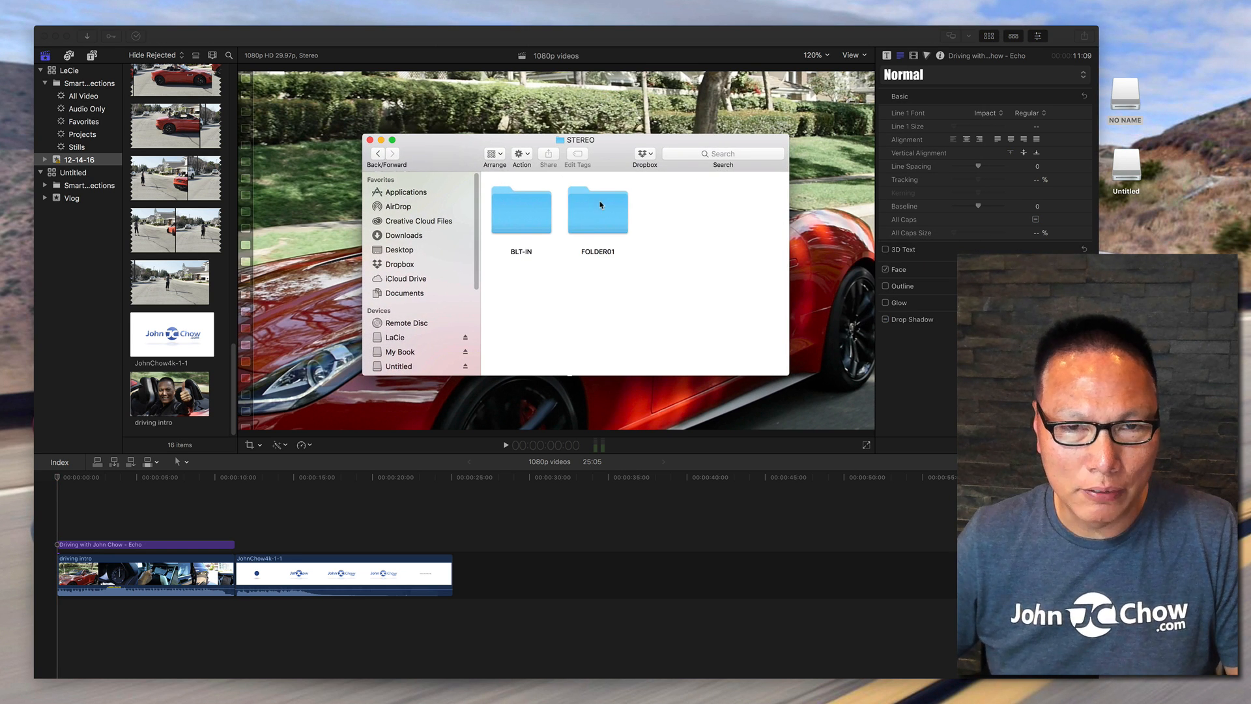
double_click(596, 215)
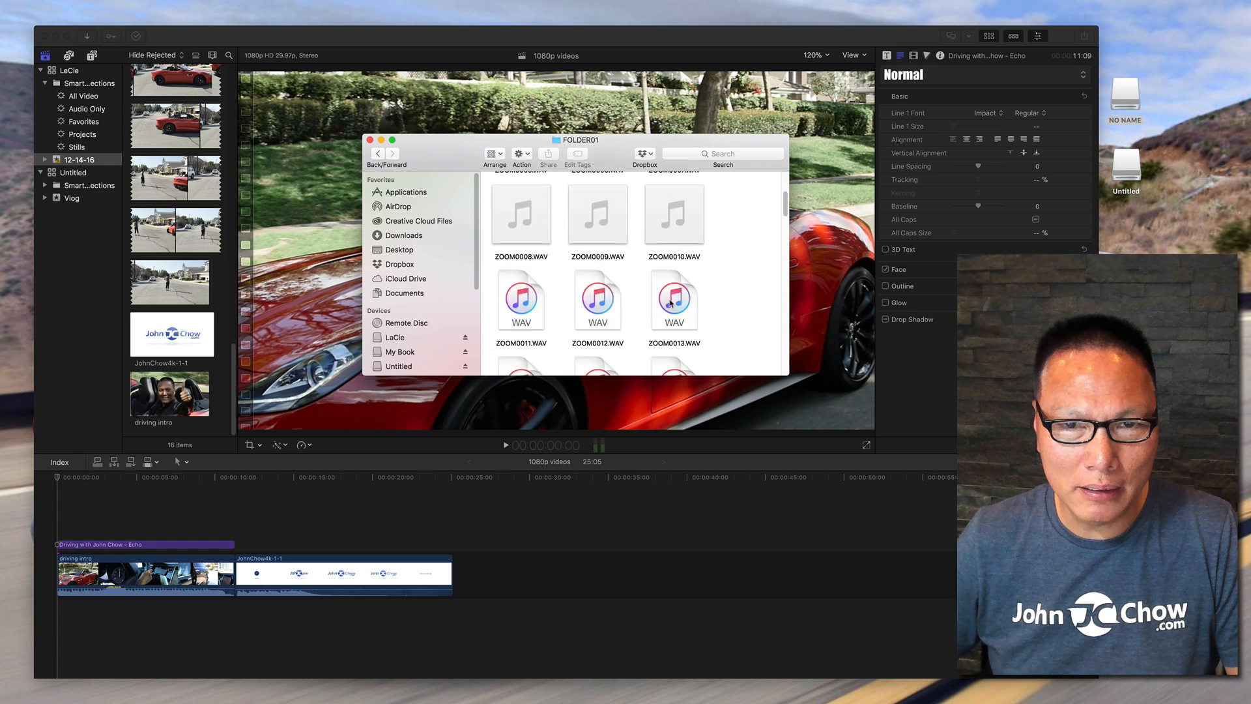
scroll(671, 303, down, 20)
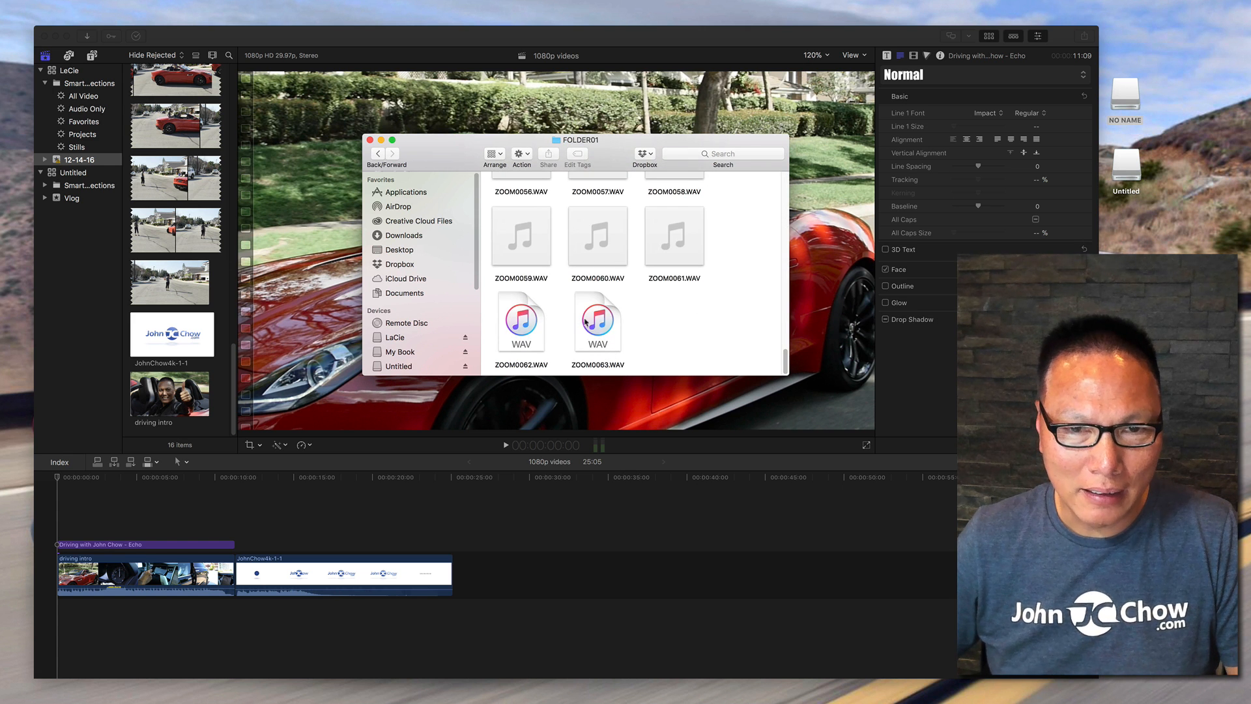
Open the Untitled drive and browse through private, M4ROOT and CLIP to view the video files.
drag(625, 139, 754, 164)
double_click(1124, 166)
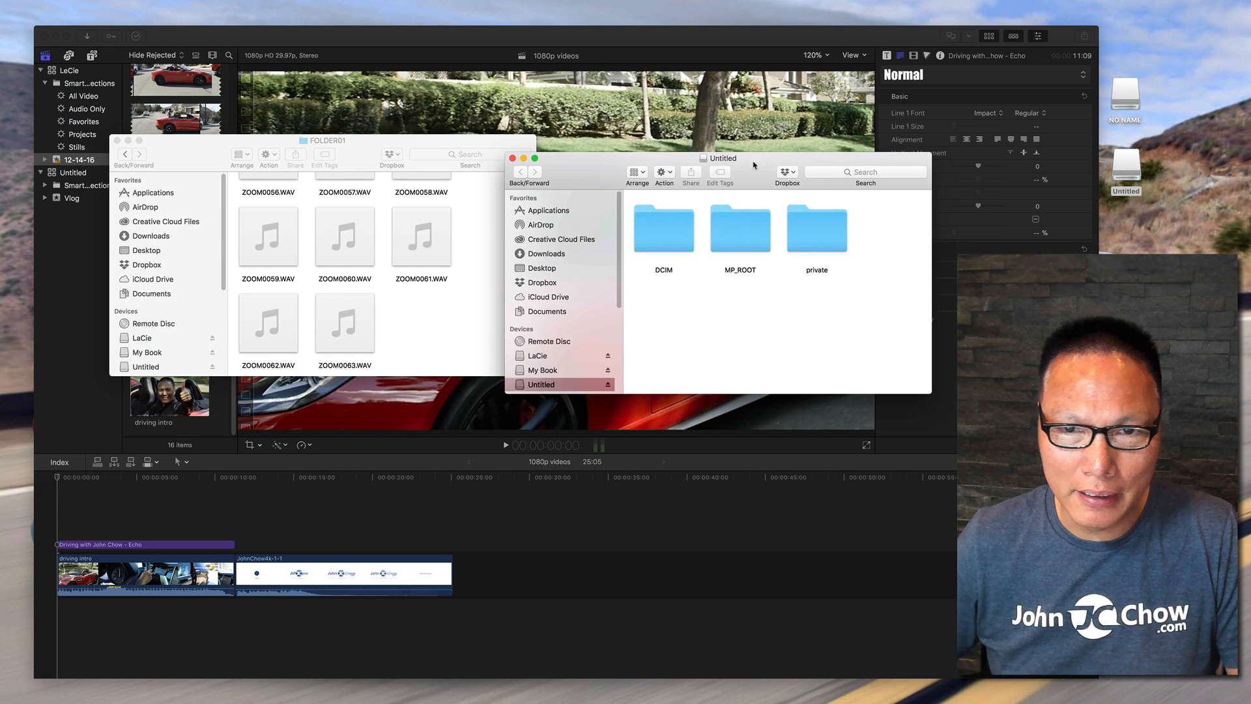
double_click(827, 245)
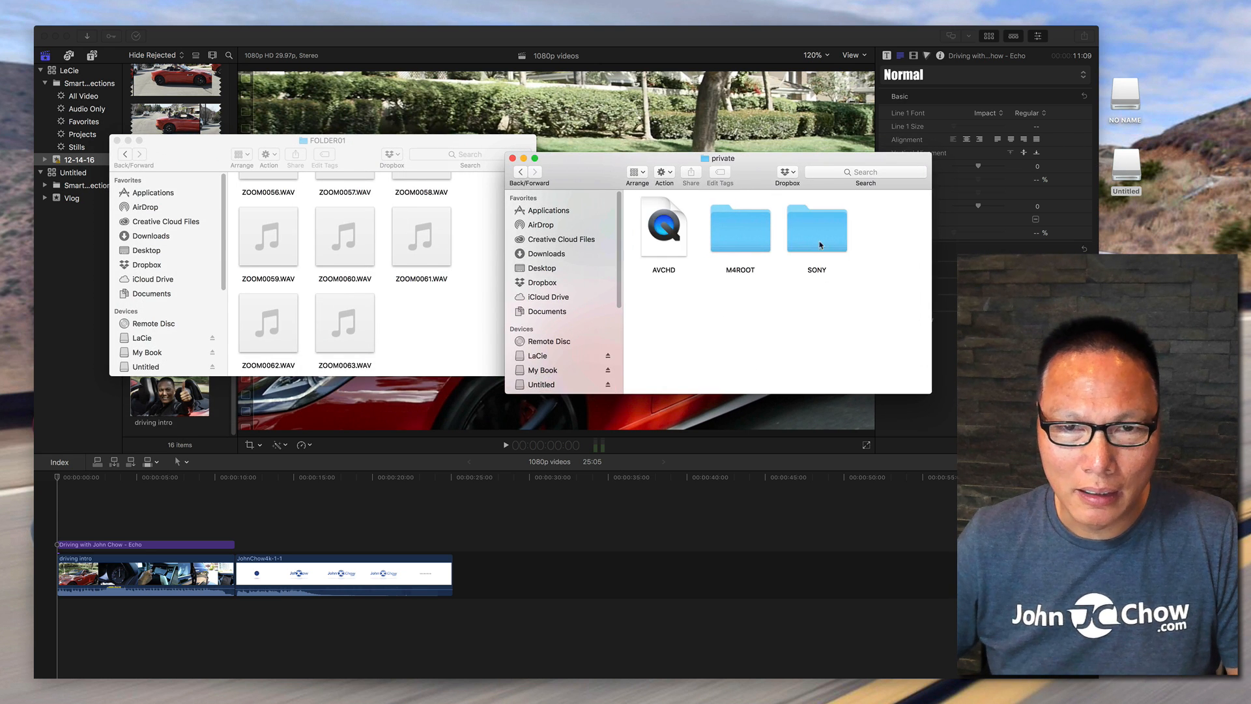
double_click(740, 229)
double_click(664, 230)
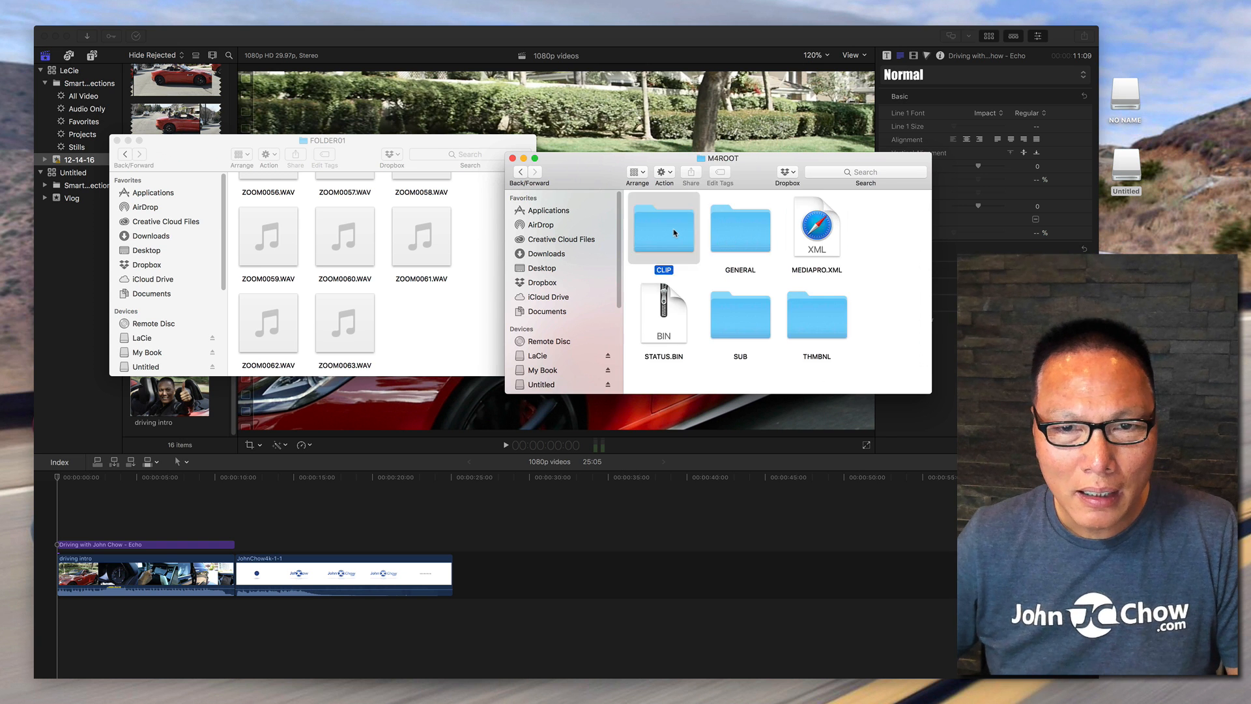
drag(930, 197, 930, 397)
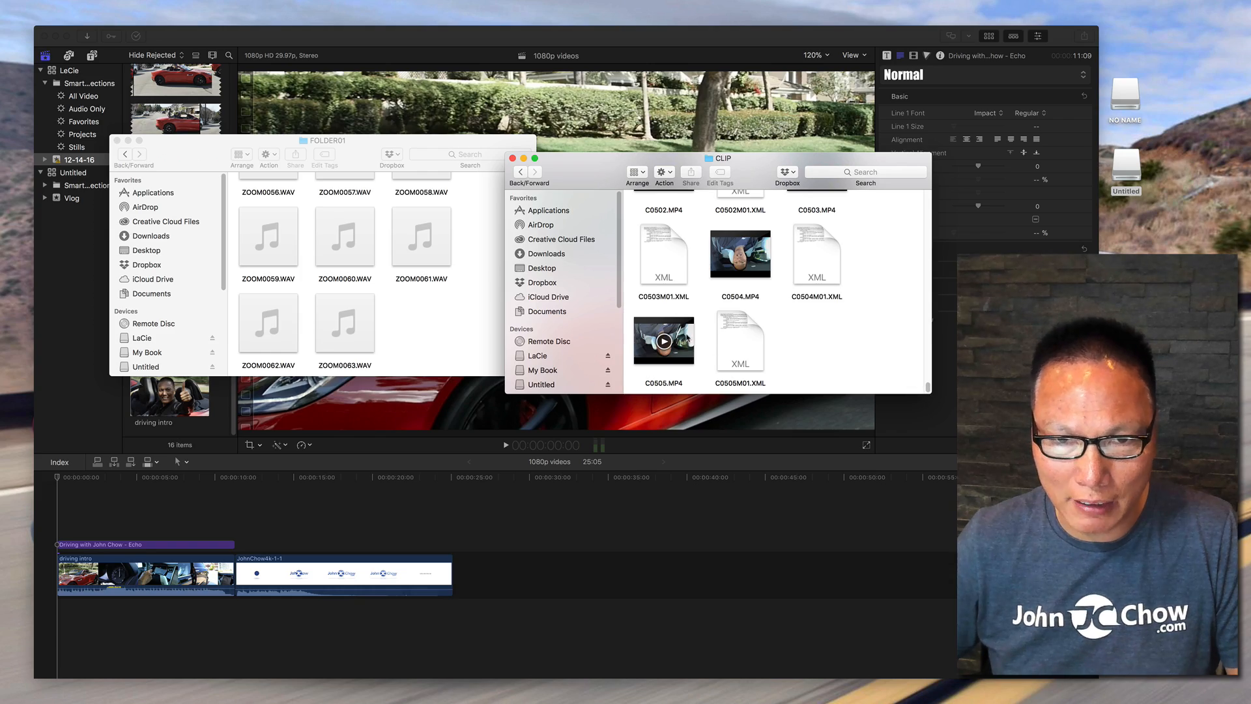
Preview the C0505.MP4 video clip and the ZOOM0063.WAV audio recording in Quick Look.
click(664, 341)
key(space)
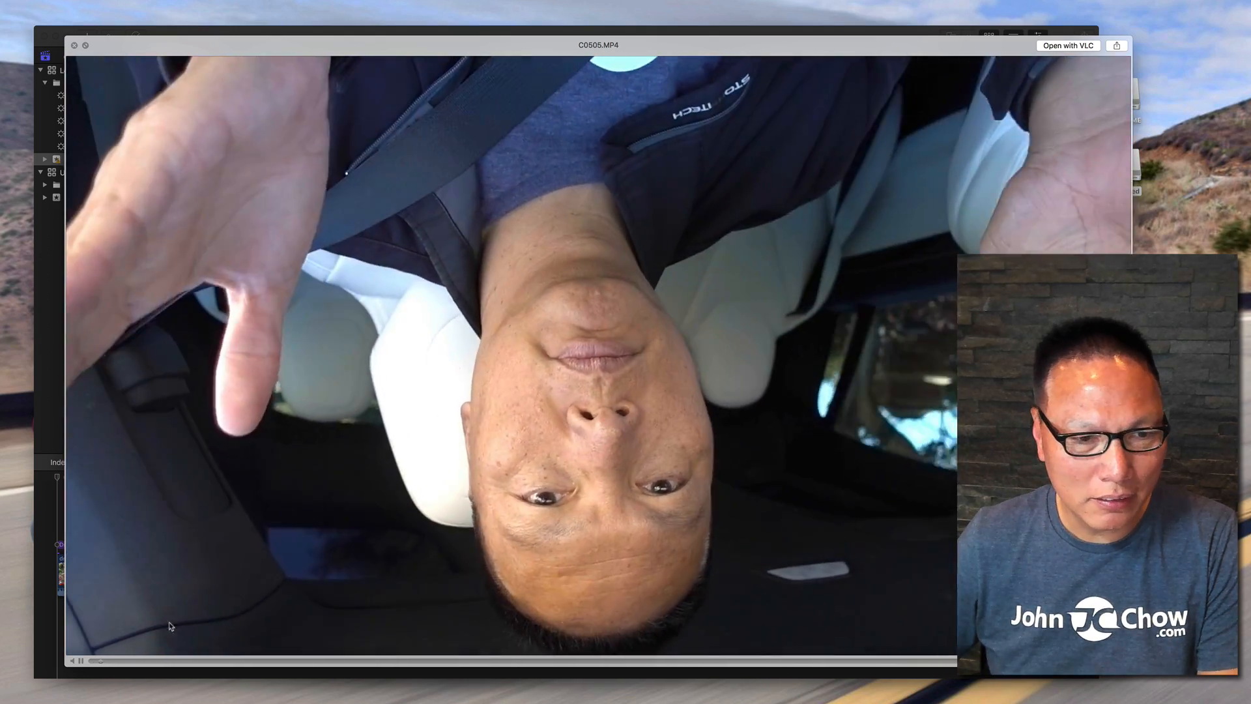
key(space)
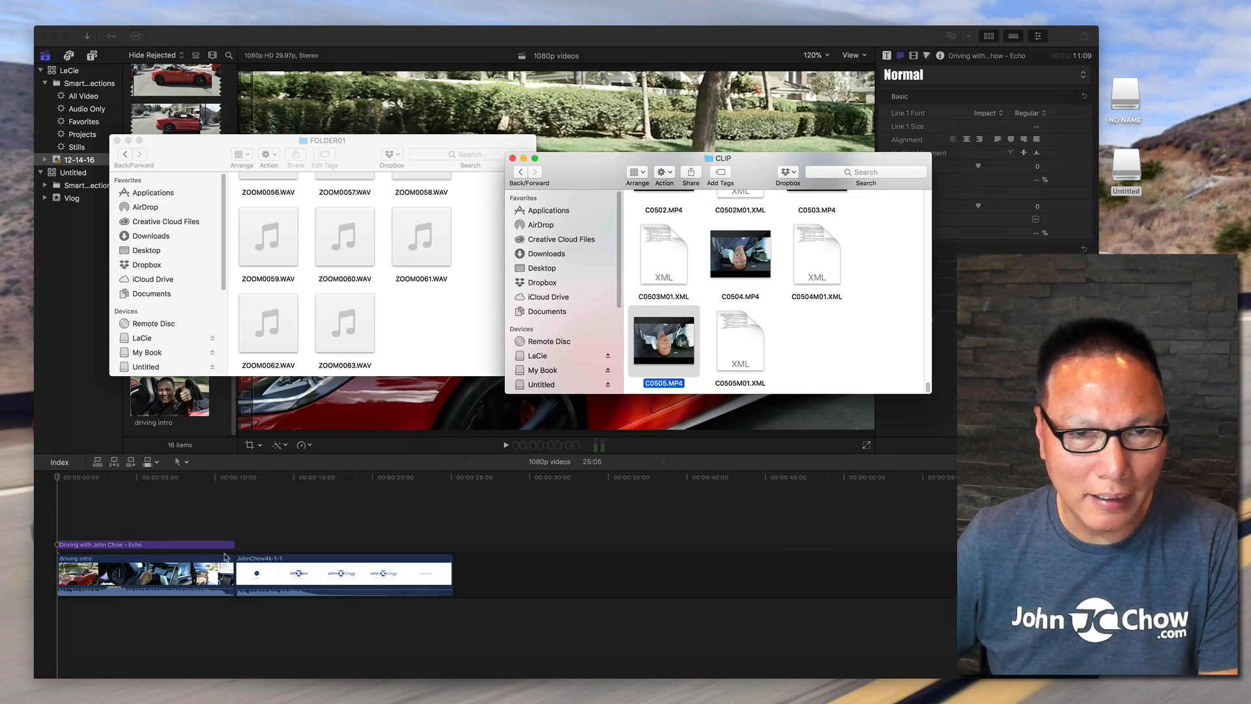
click(361, 319)
click(360, 319)
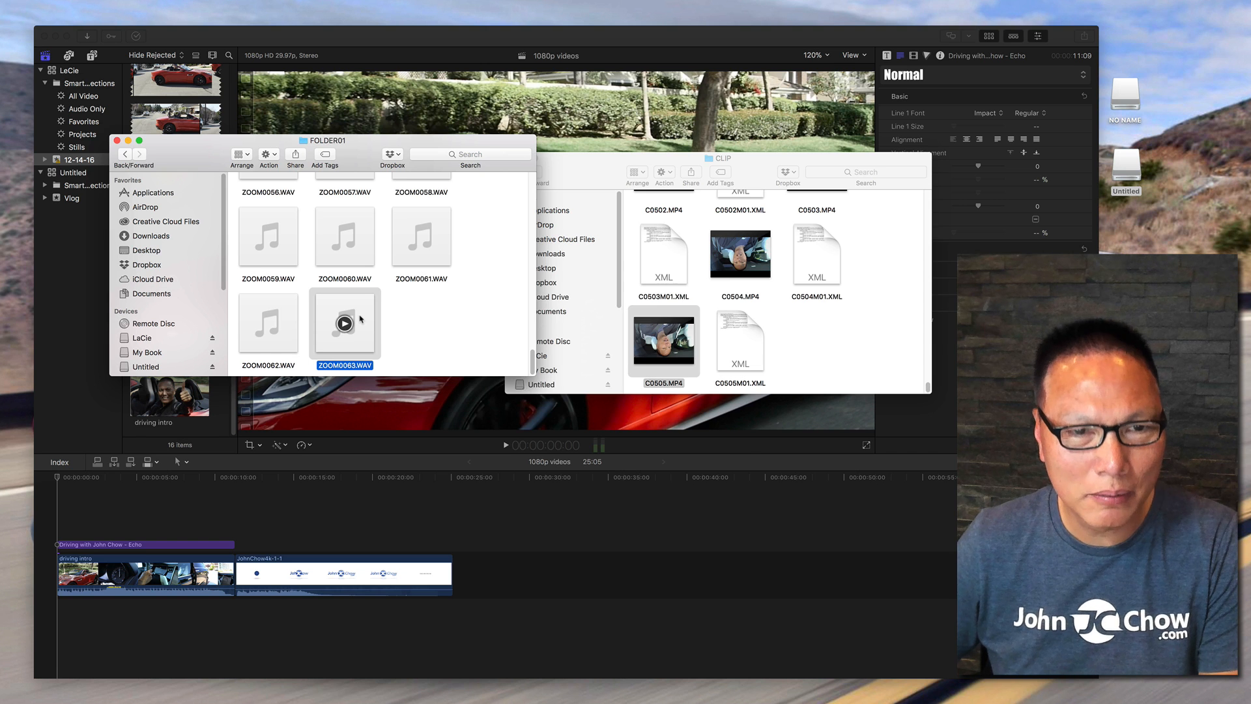
key(space)
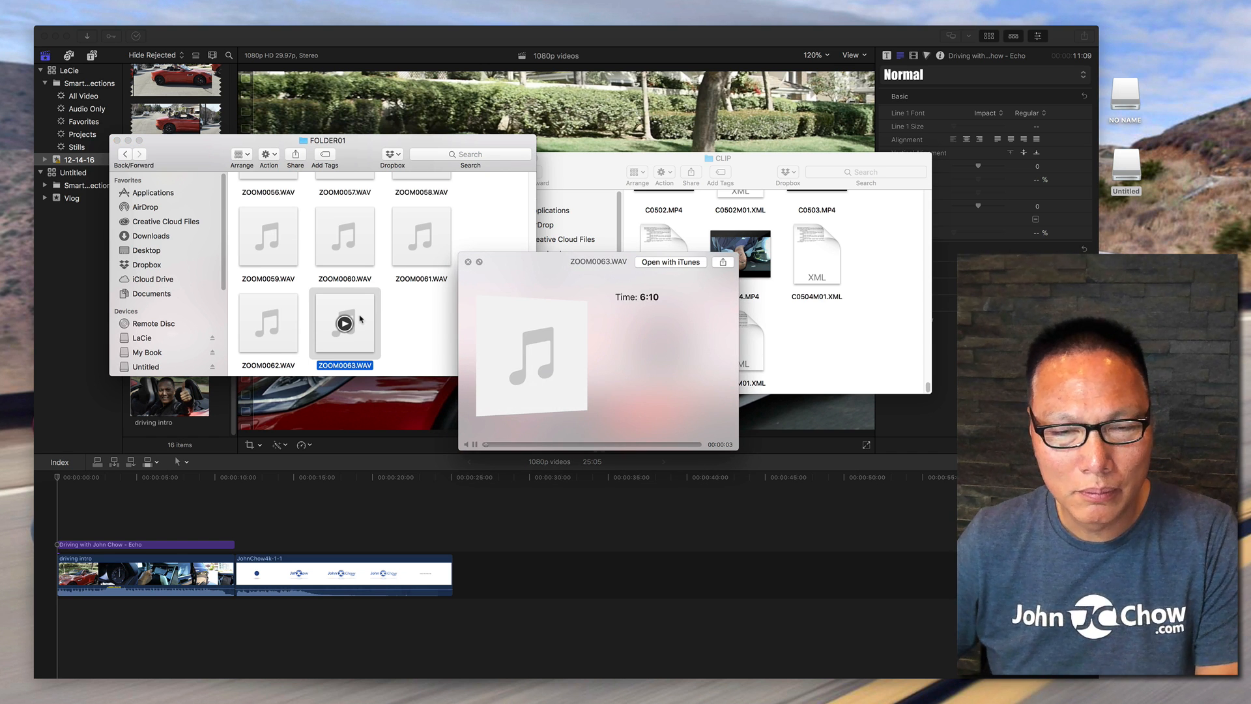
key(space)
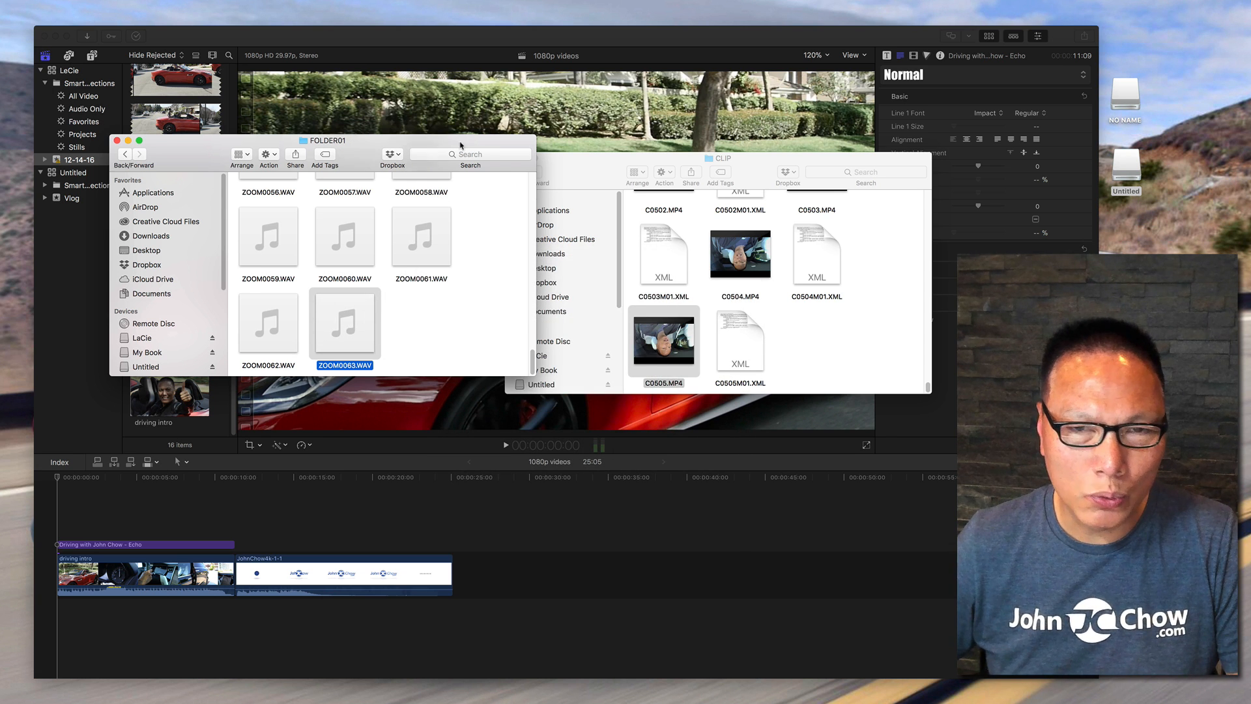
drag(675, 162, 687, 149)
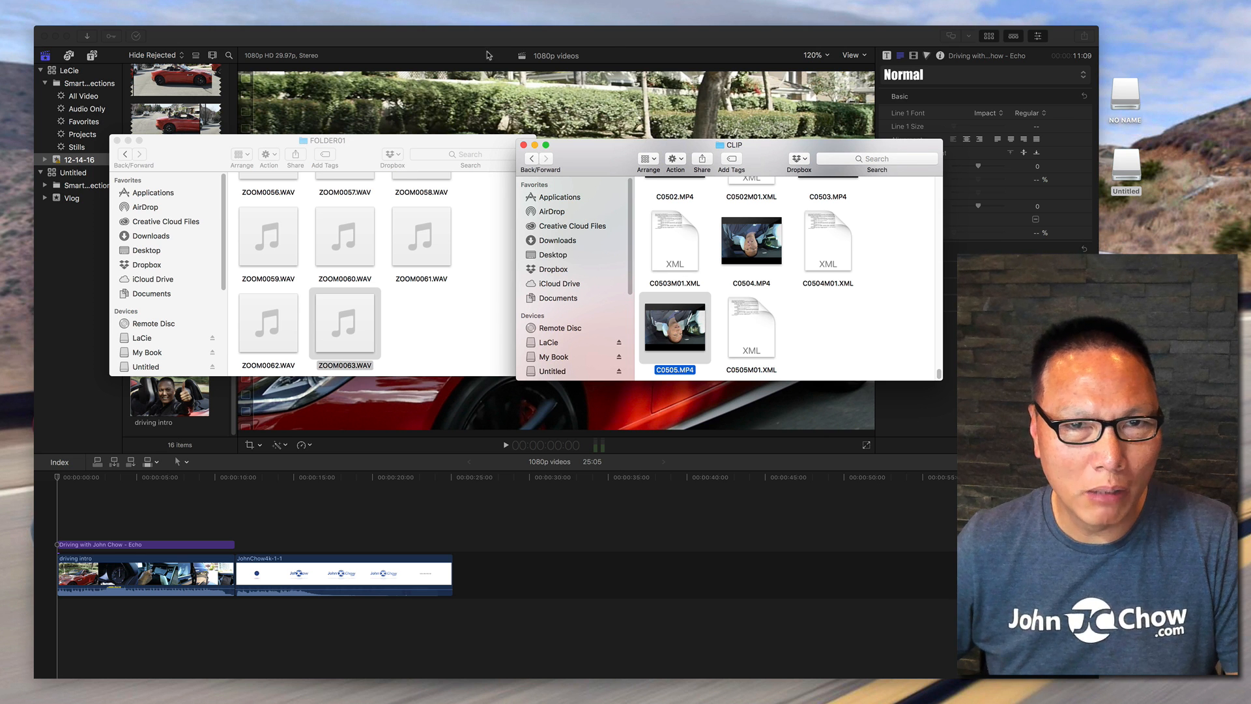
click(328, 458)
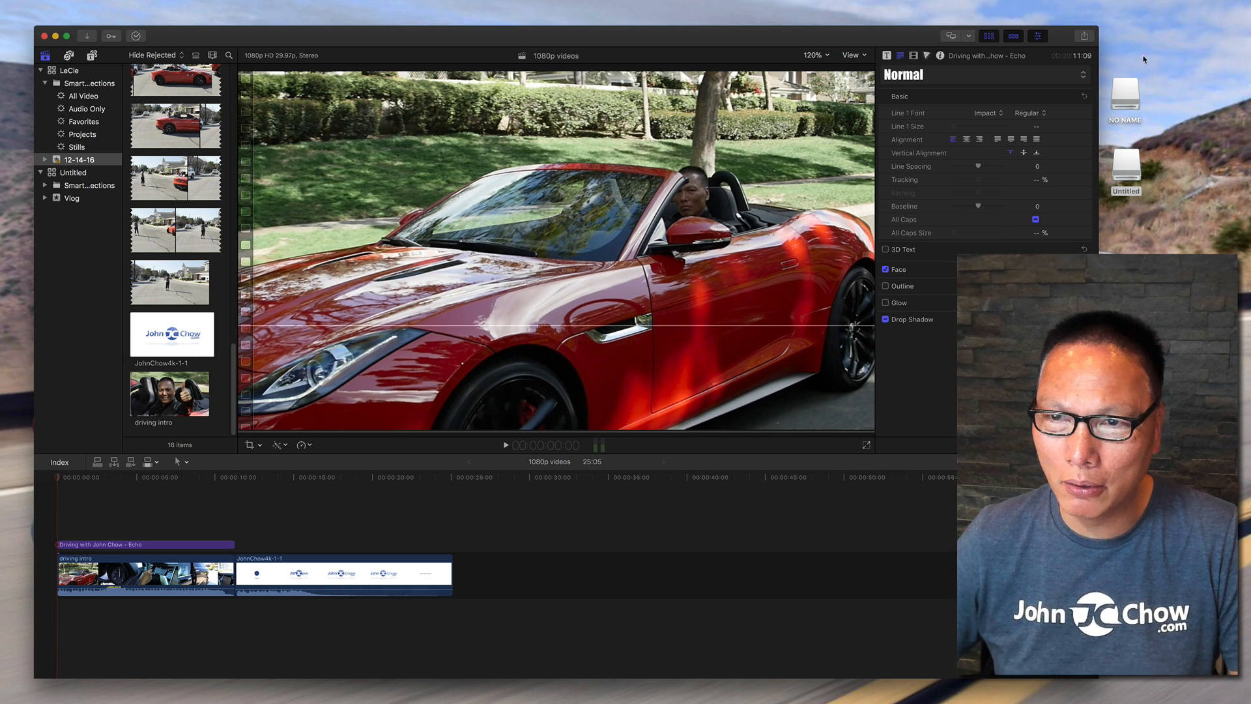
Reopen the Untitled drive's CLIP folder and add C0505.MP4 to the timeline after the driving intro clip.
double_click(1126, 168)
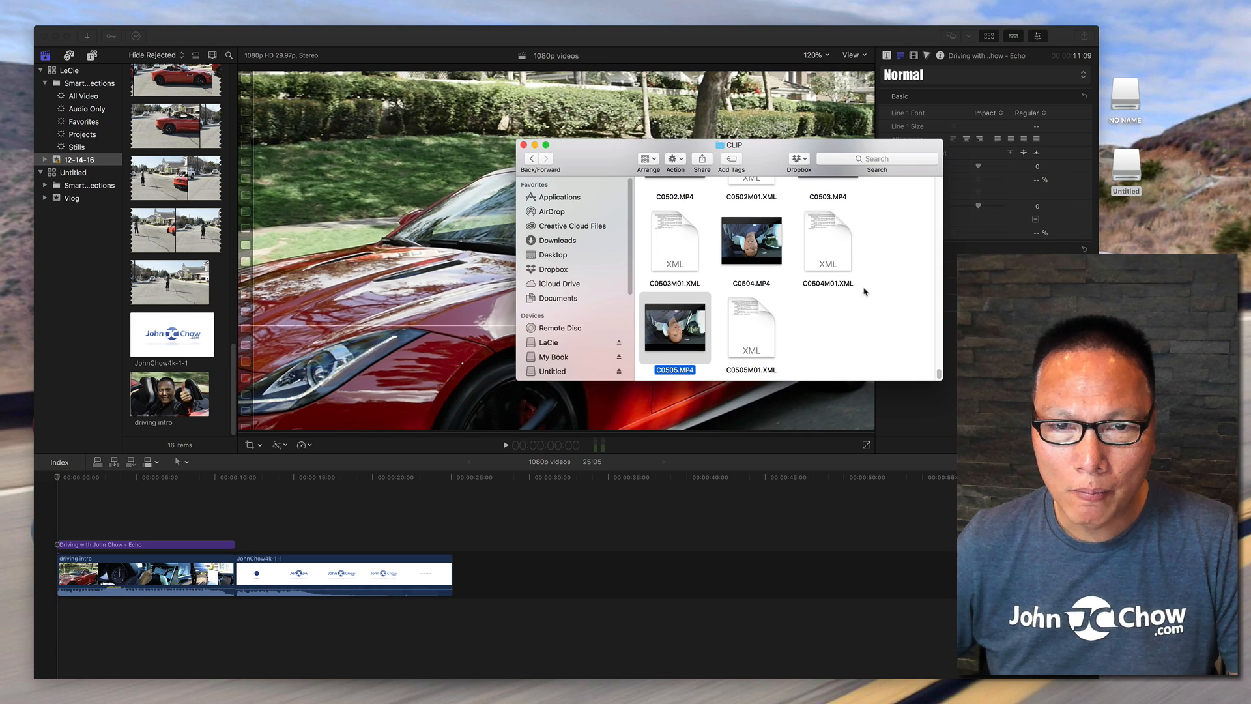
mouse_move(696, 331)
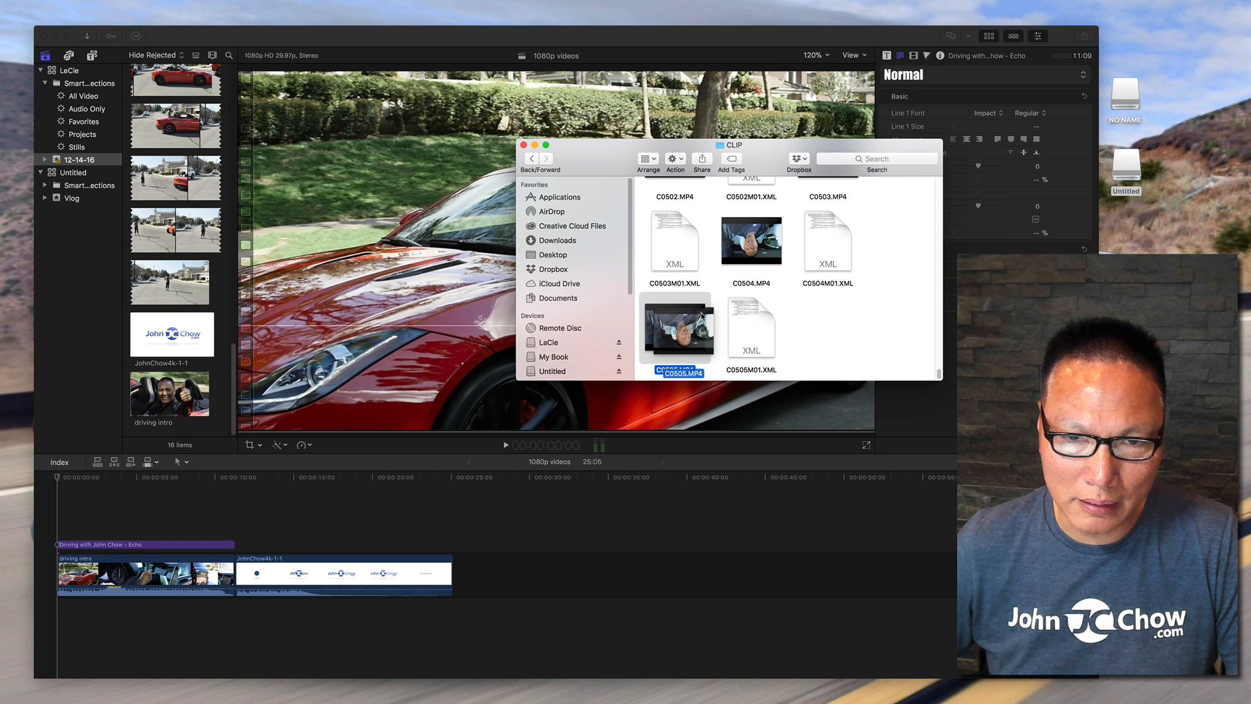
click(813, 311)
drag(683, 330, 235, 574)
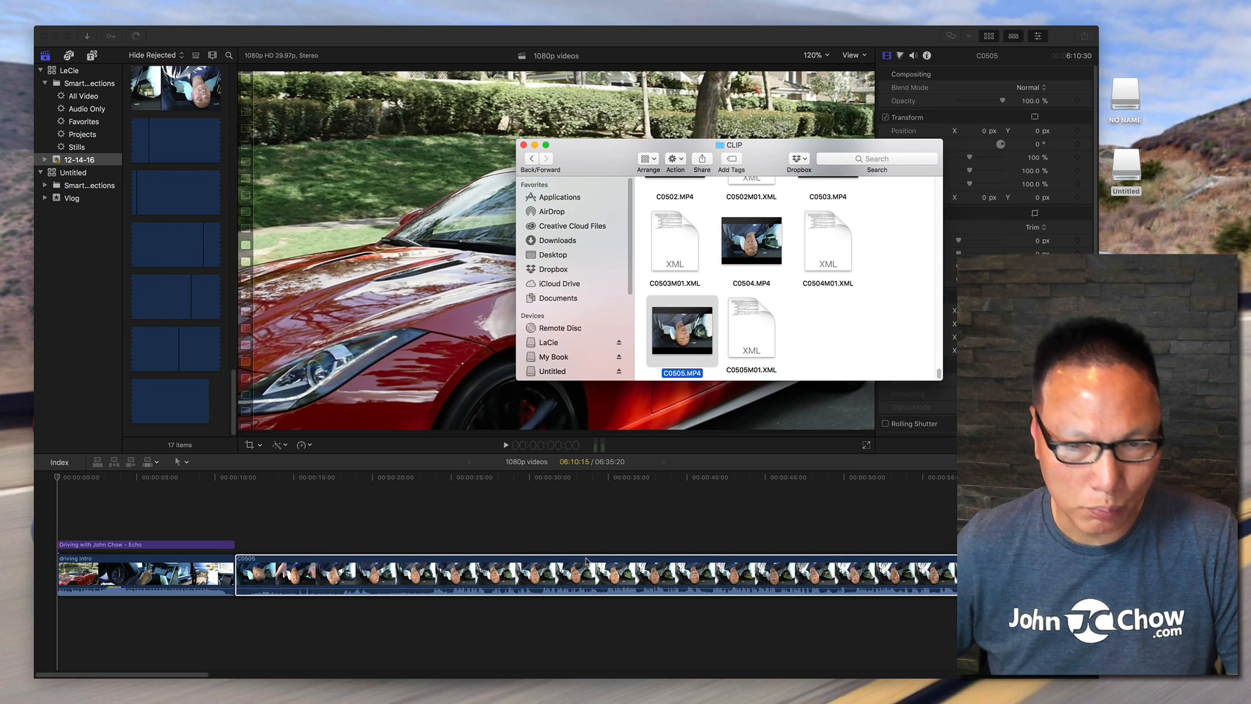
Add ZOOM0063.WAV from the NO NAME drive's FOLDER01 to the timeline beneath the C0505 clip.
drag(674, 156, 1250, 225)
double_click(1134, 94)
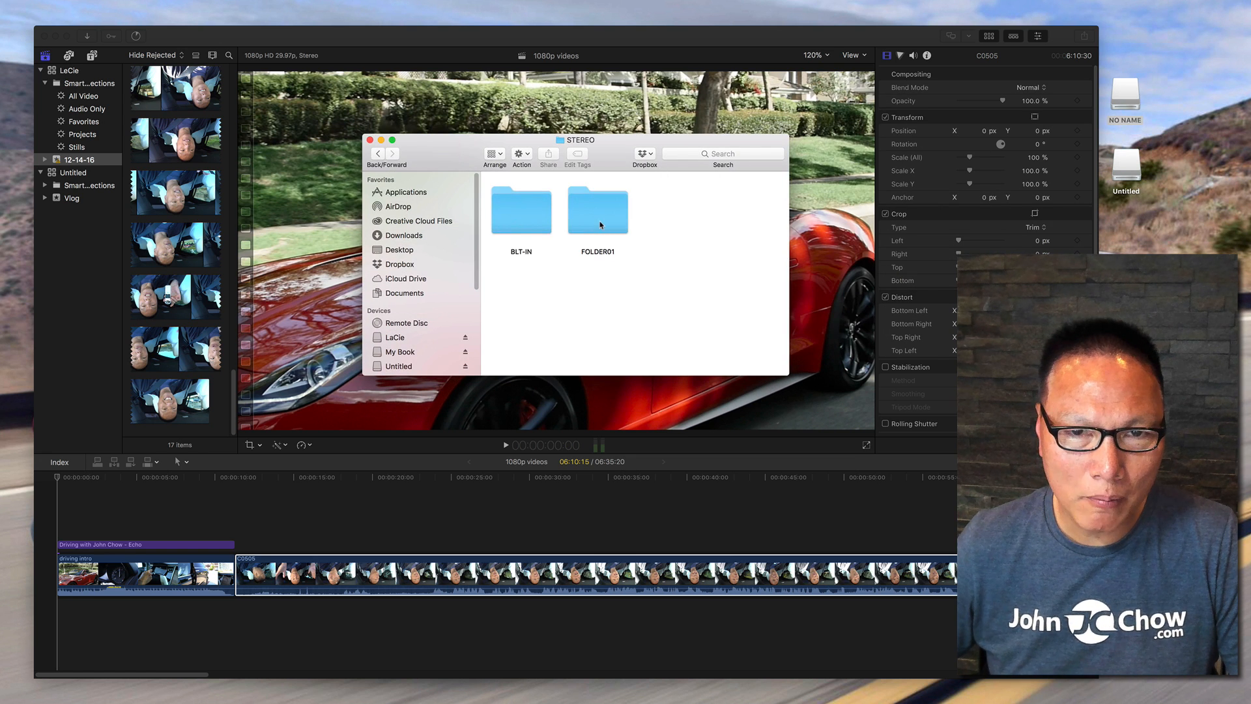
double_click(598, 215)
click(600, 331)
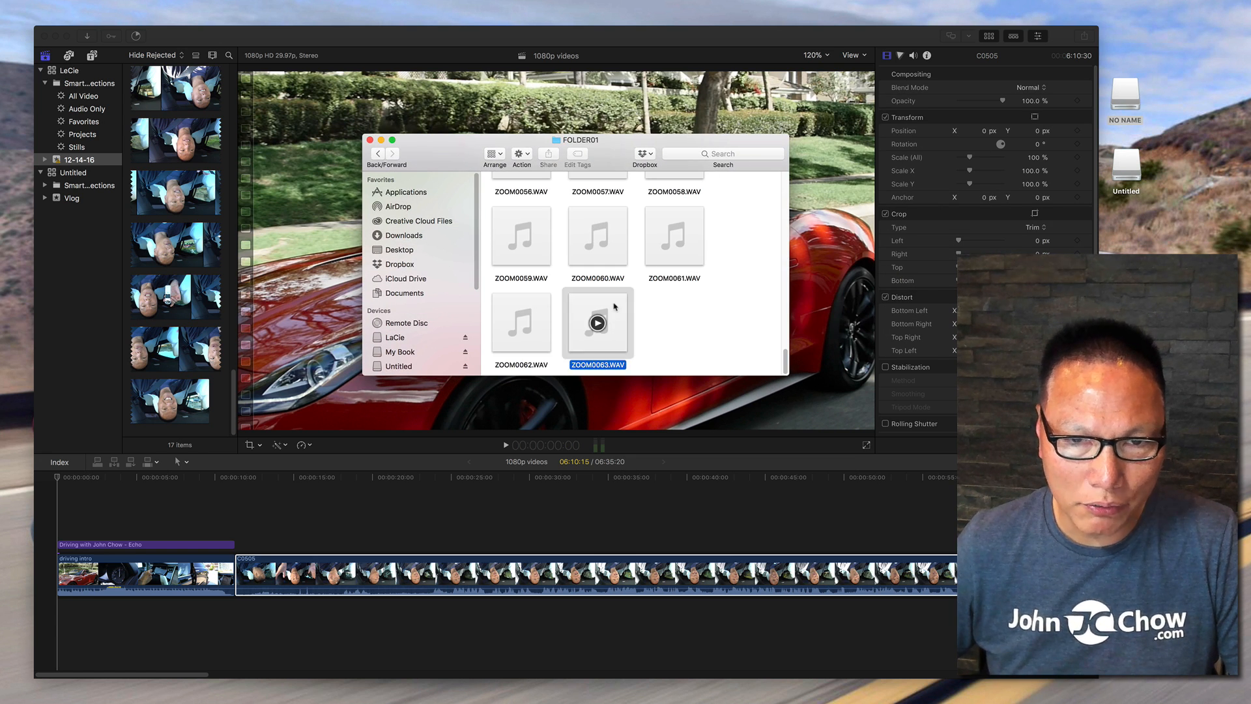
drag(598, 326, 299, 629)
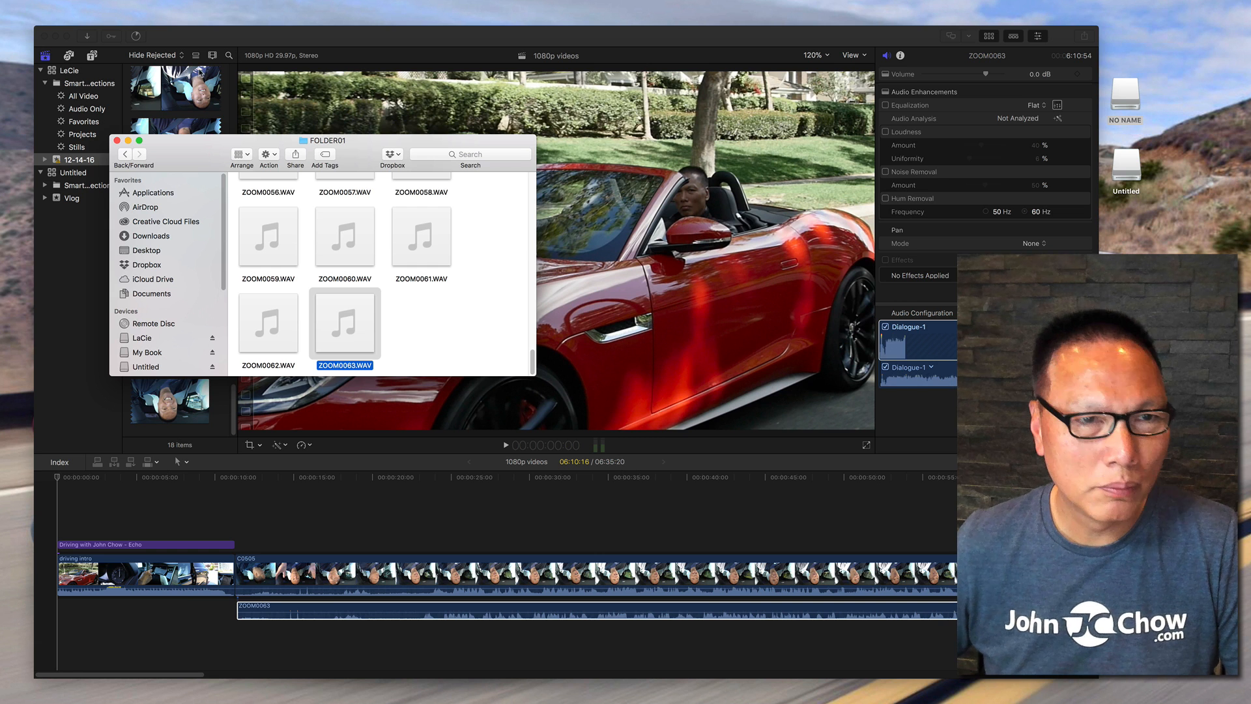
Select the C0505 video clip and set its rotation to 180°.
click(118, 141)
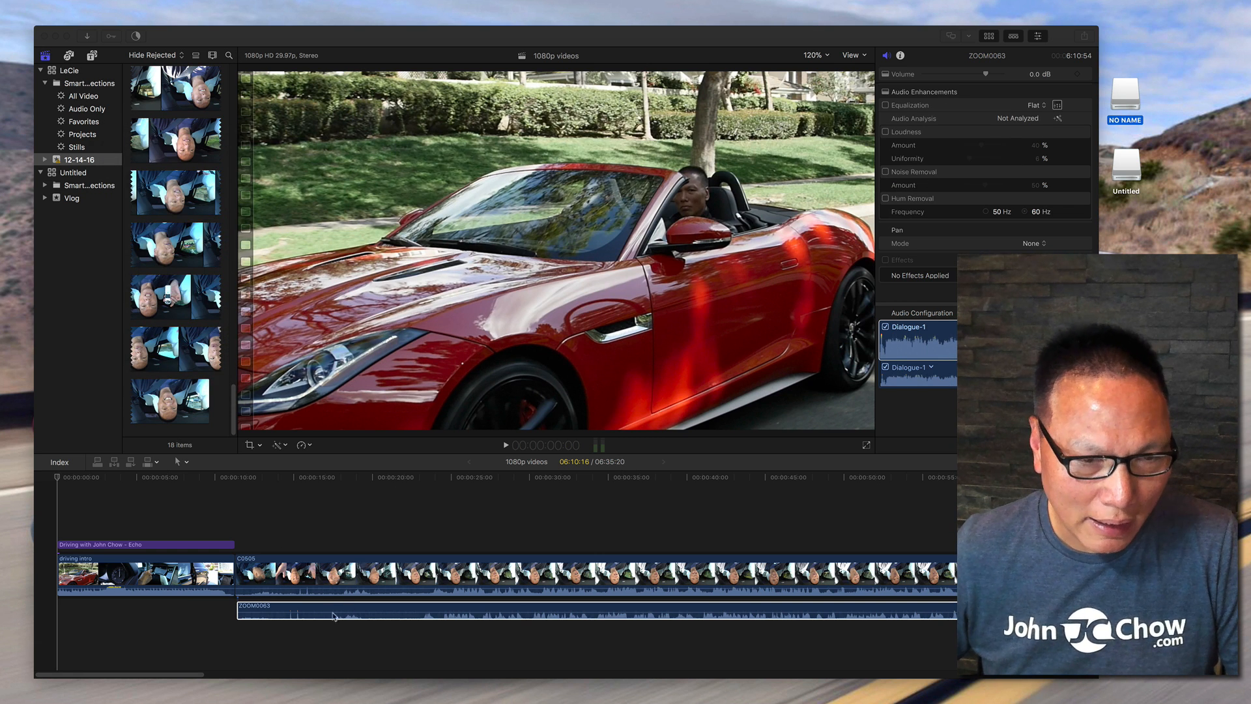
click(311, 595)
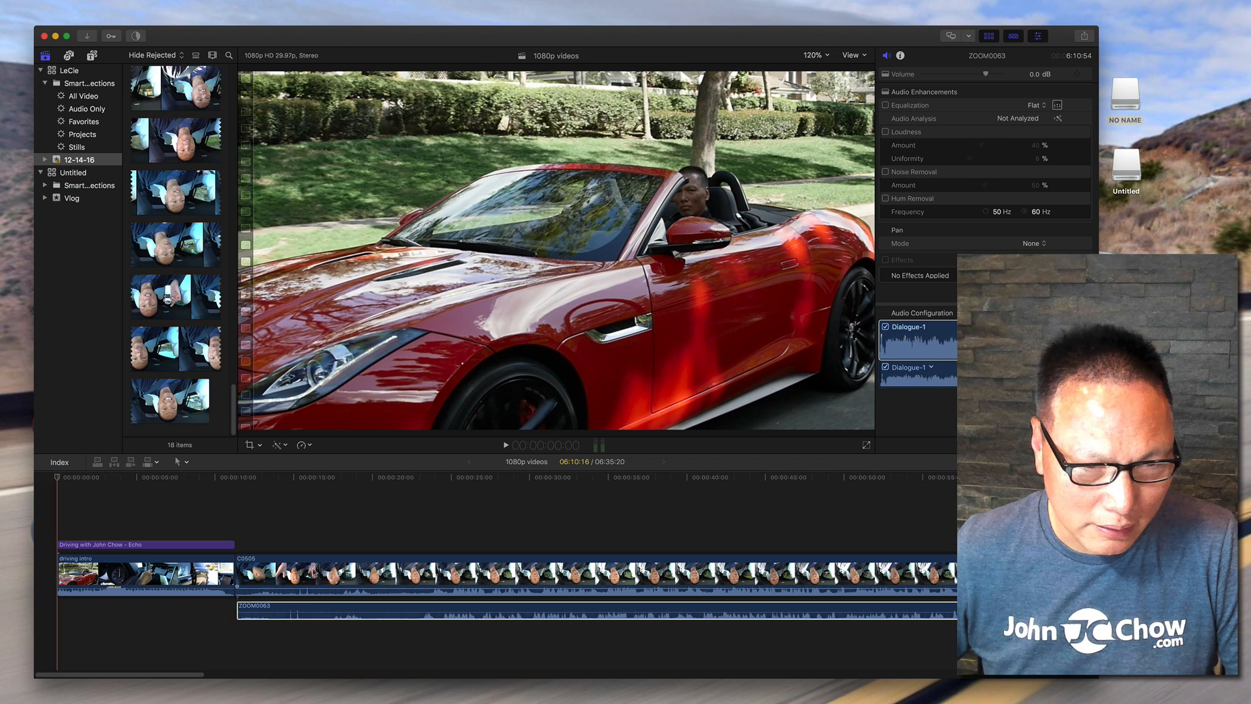
click(317, 566)
click(298, 490)
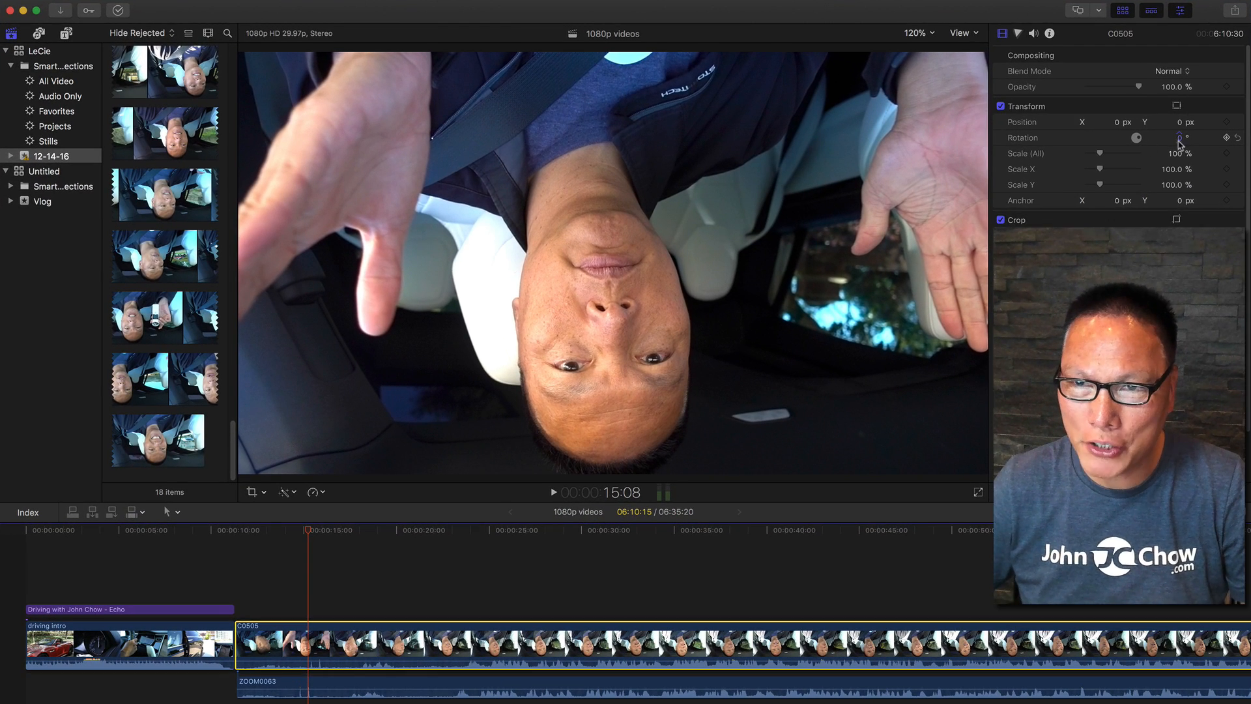
click(1179, 138)
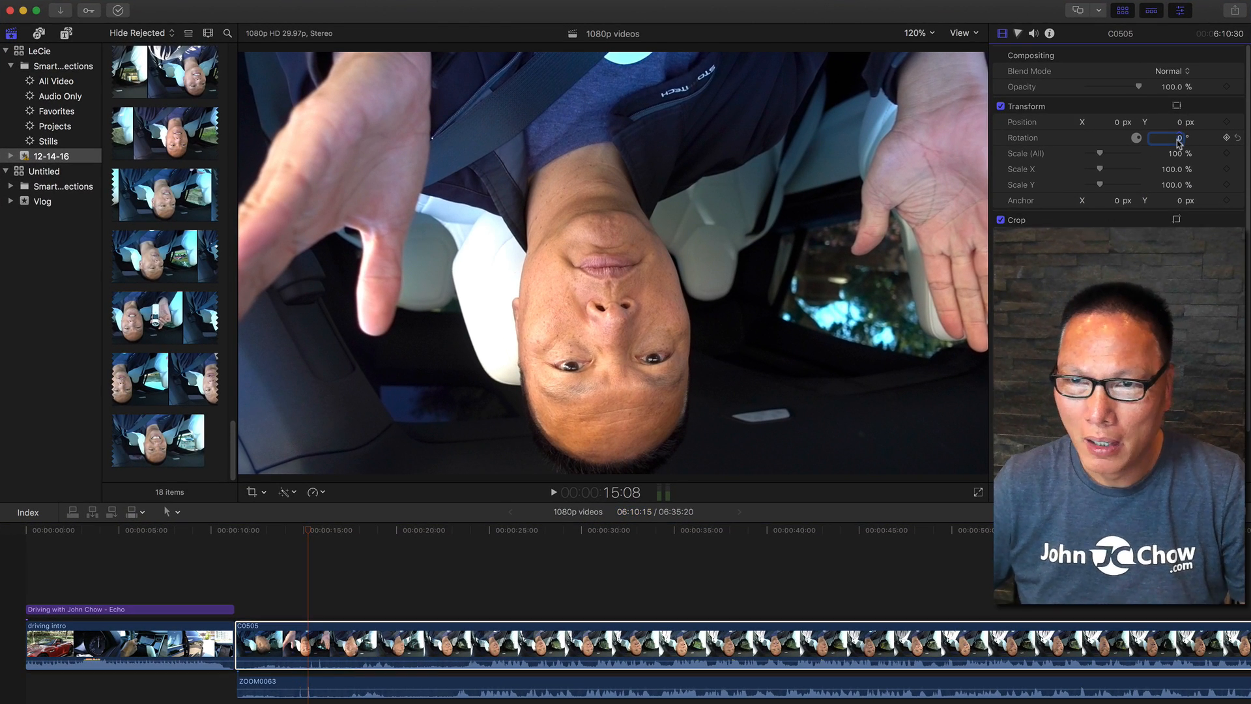
text(18)
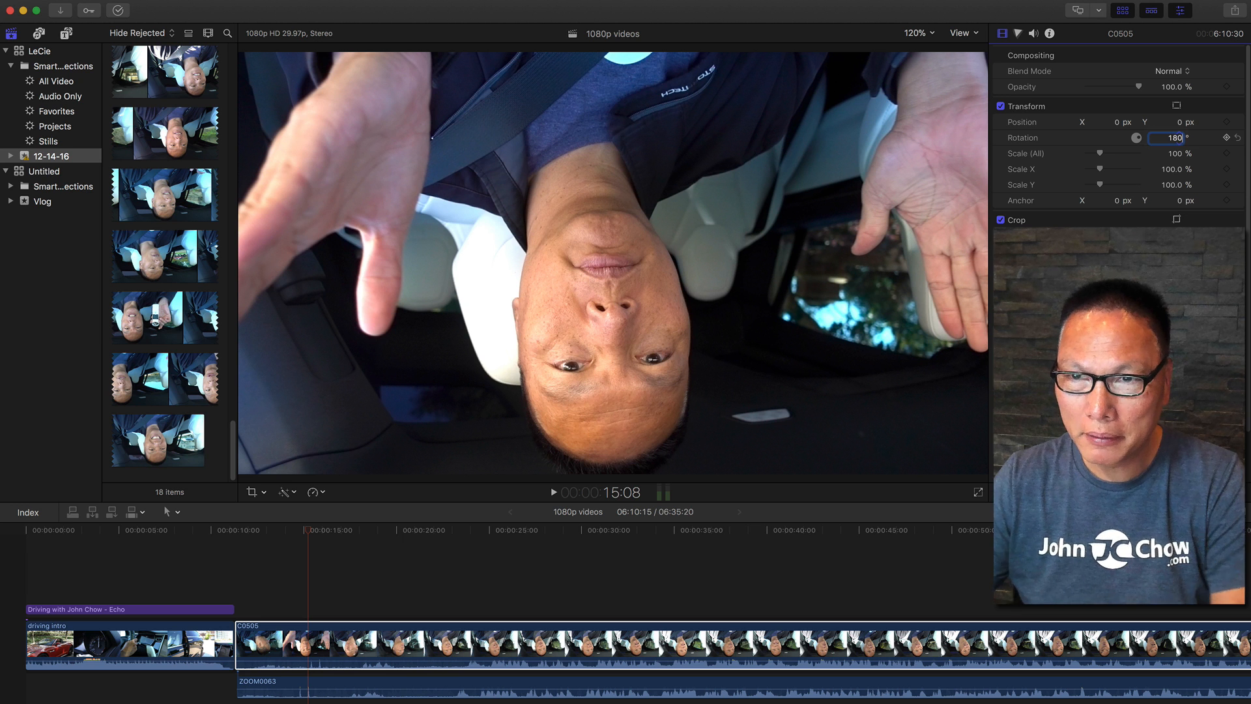
key(Return)
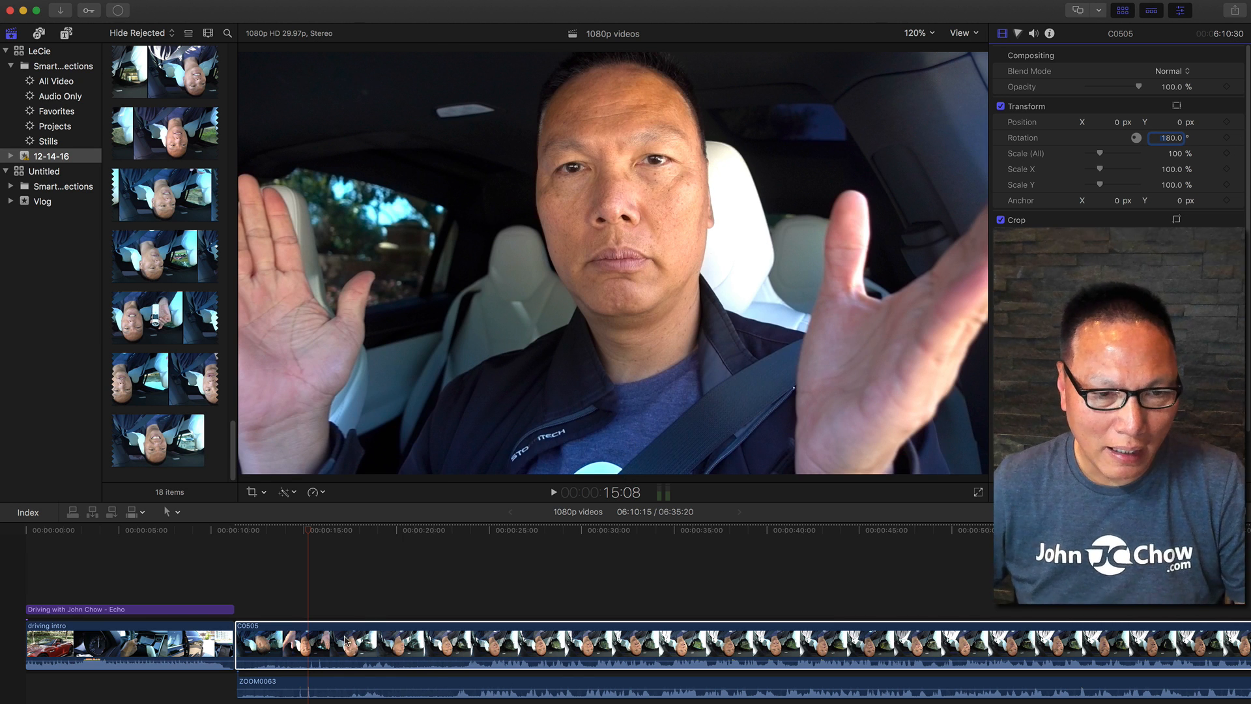
Slide the ZOOM0063 audio clip later along the timeline and play back from about 13 seconds to check sync.
drag(361, 682, 637, 683)
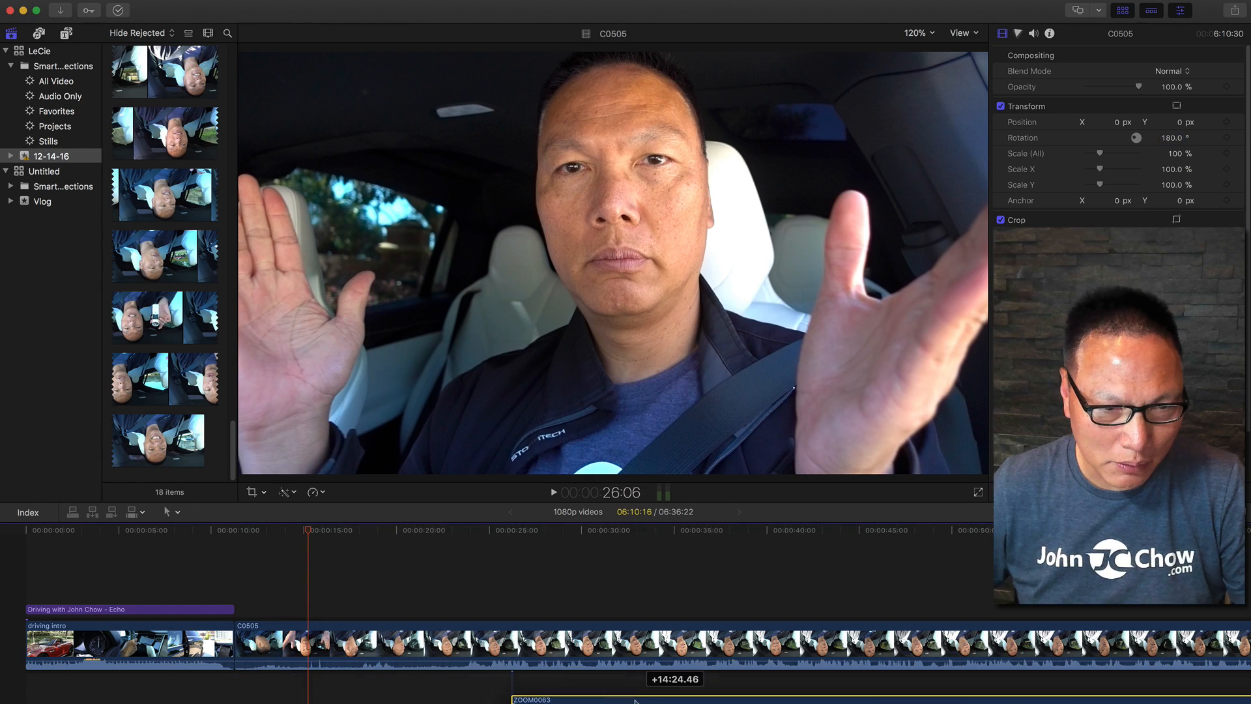
click(271, 580)
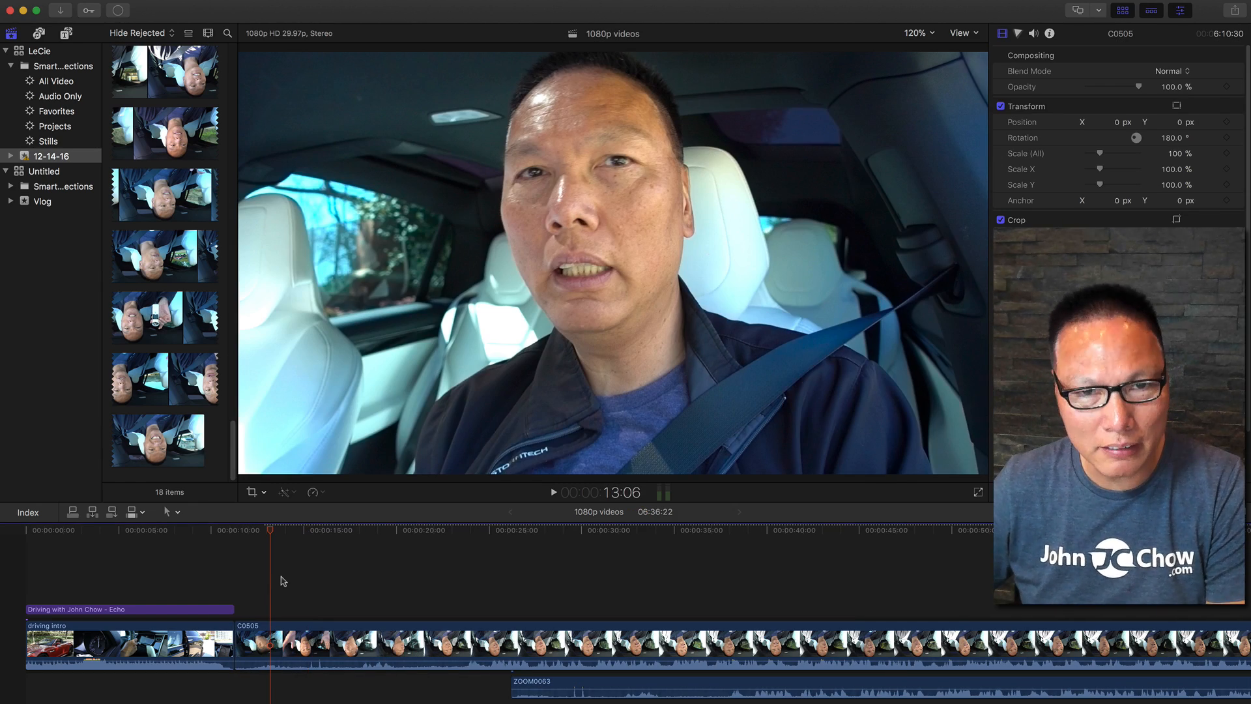
key(space)
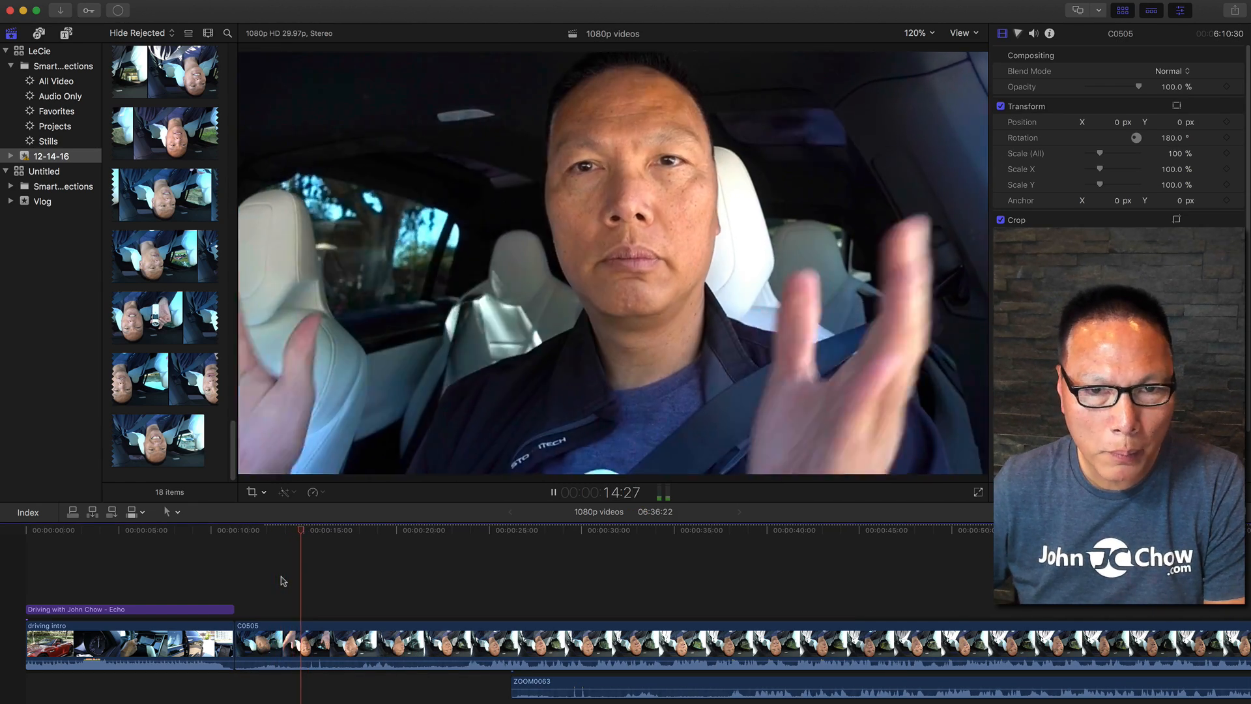
key(space)
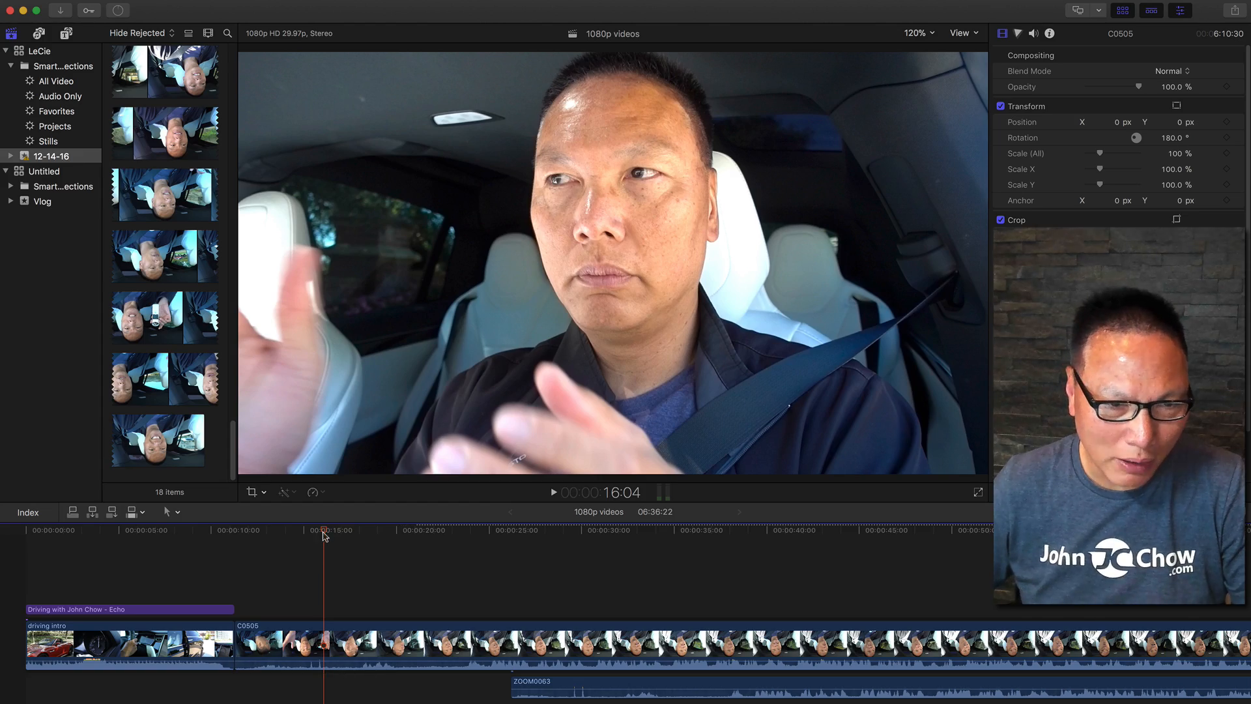
Zoom the timeline around the 15-second mark and slide the ZOOM0063 audio clip earlier to line up with the video.
drag(324, 534, 309, 541)
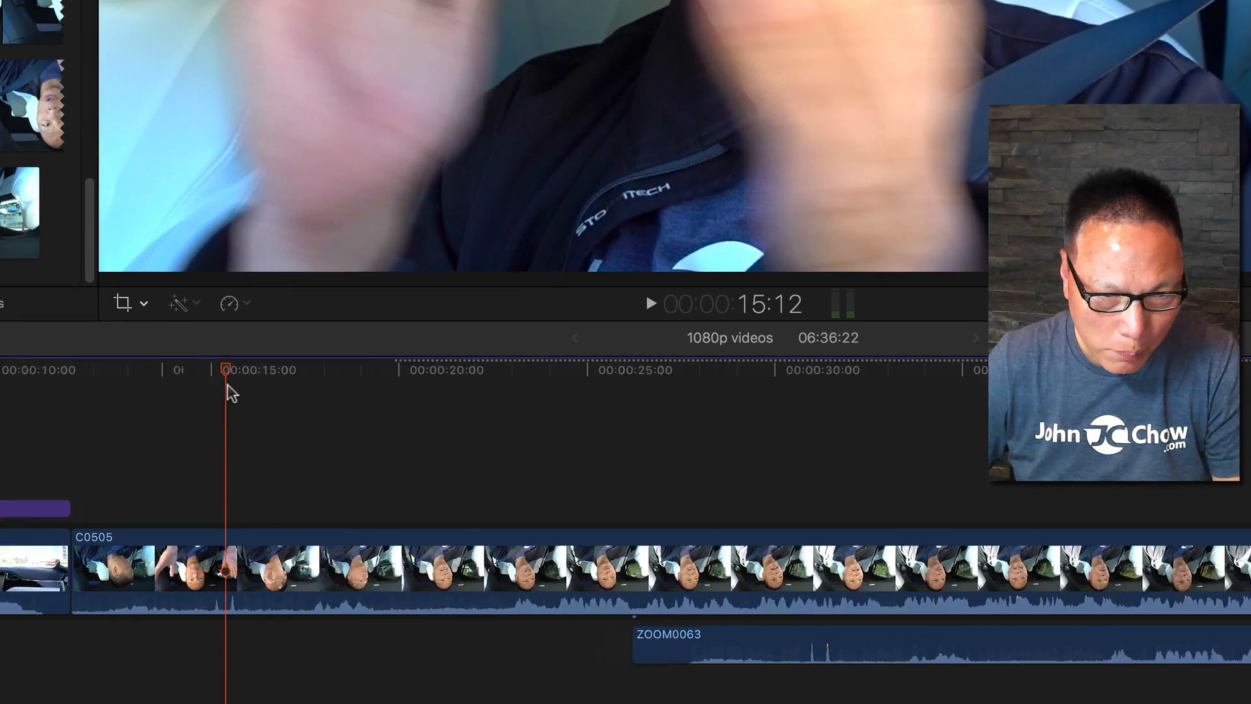
key(super+equal)
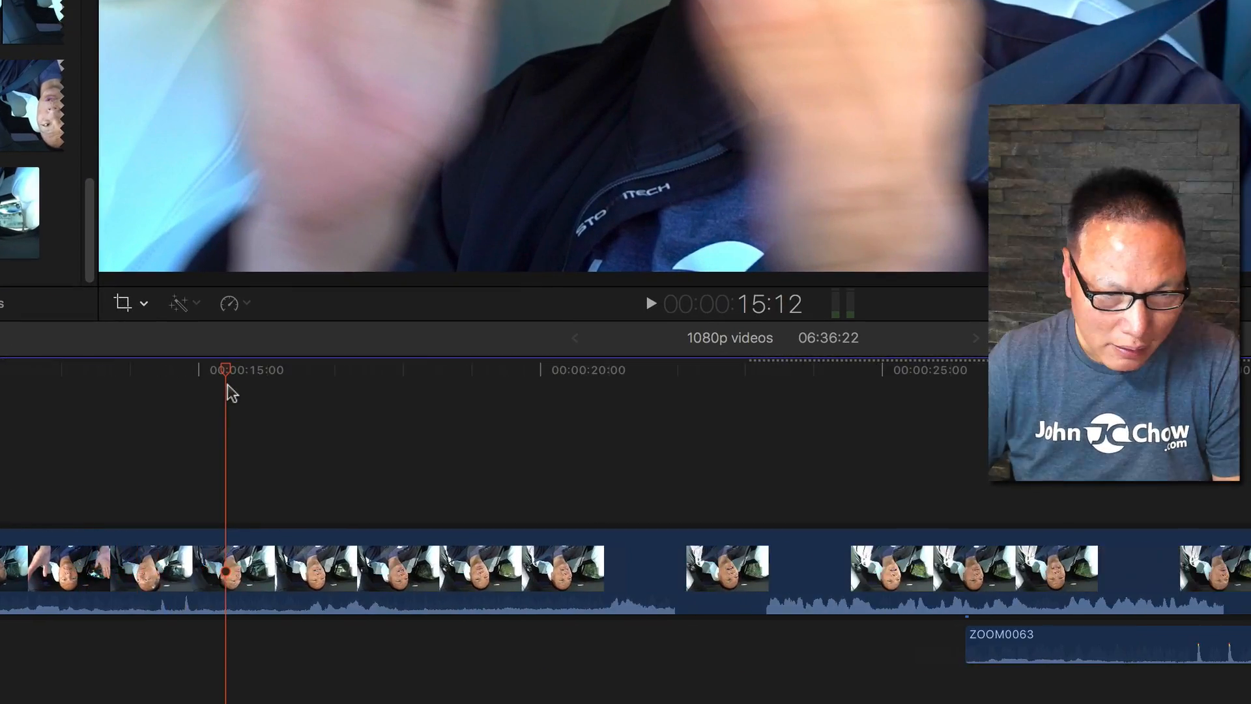
mouse_move(228, 373)
mouse_down()
mouse_move(213, 374)
mouse_move(260, 381)
mouse_move(217, 384)
mouse_move(268, 386)
mouse_move(238, 385)
mouse_up()
drag(1231, 652, 484, 652)
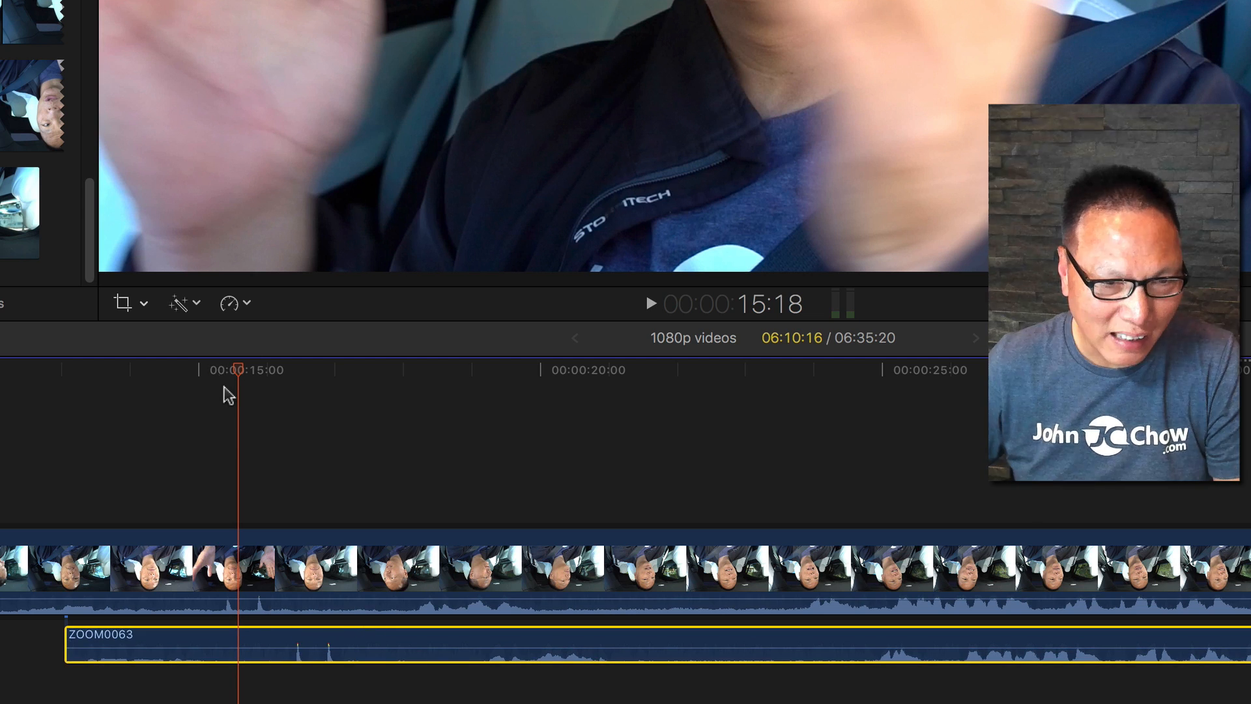
Slide the ZOOM0063 audio clip earlier so it lines up with the video near the 14-second mark.
drag(236, 383, 182, 386)
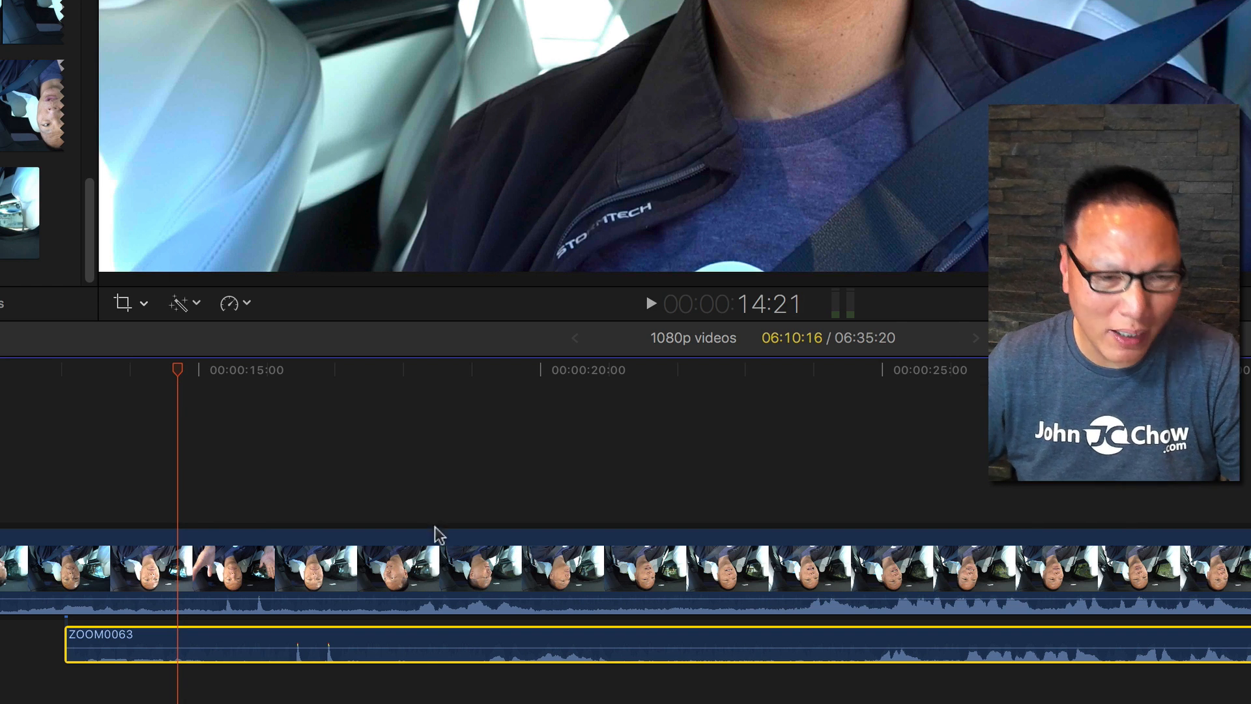
drag(419, 648, 357, 643)
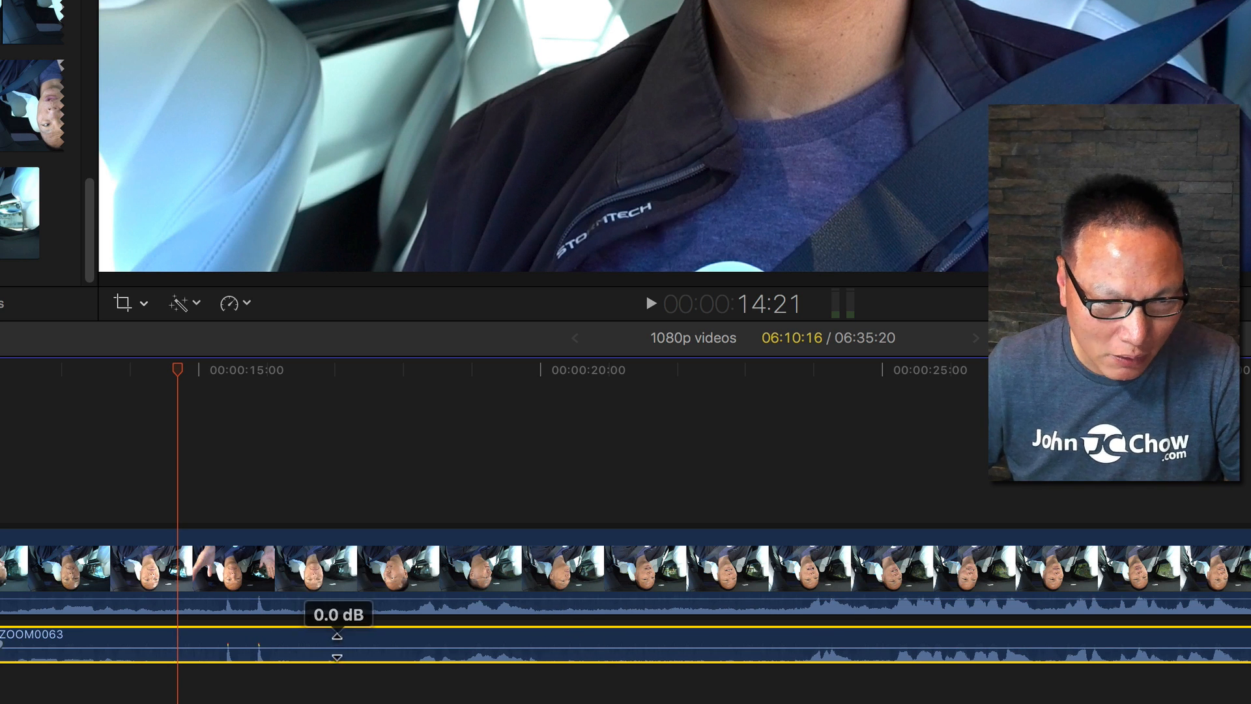
drag(337, 640, 335, 639)
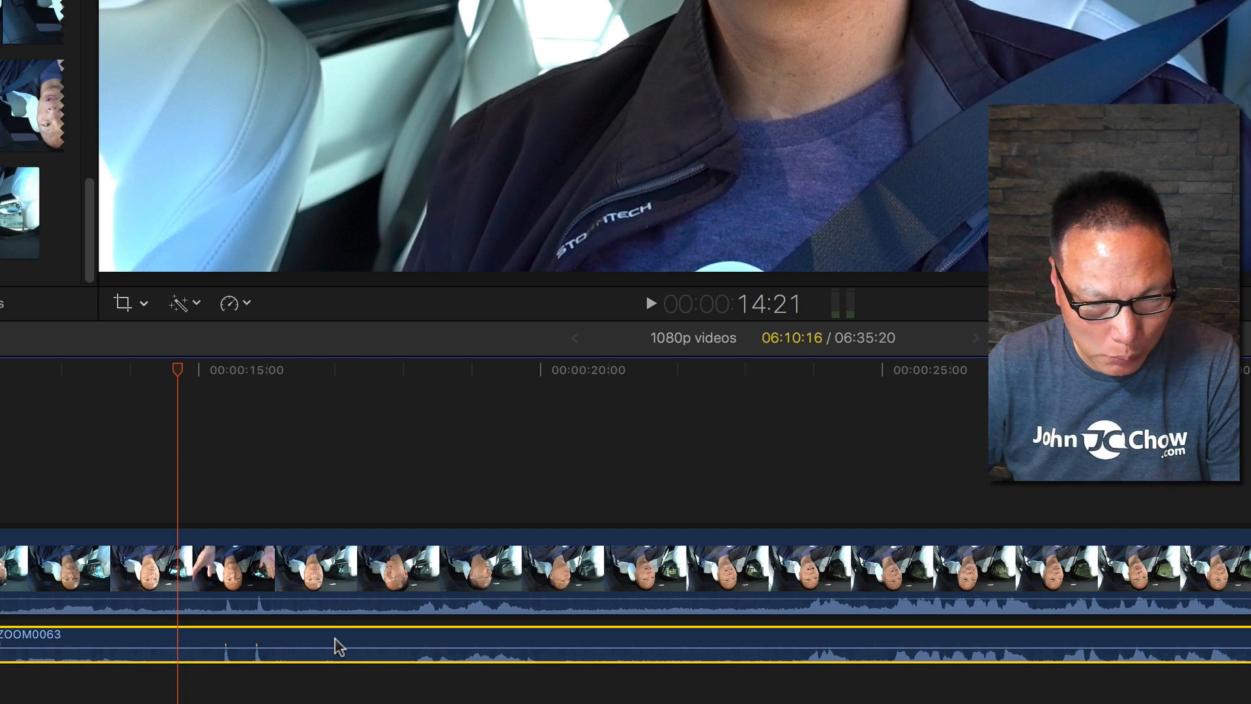
Zoom in on the timeline and nudge the ZOOM0063 clip so its audio spike aligns with the video's spike at about 15:13.
key(super+equal)
key(super+equal)
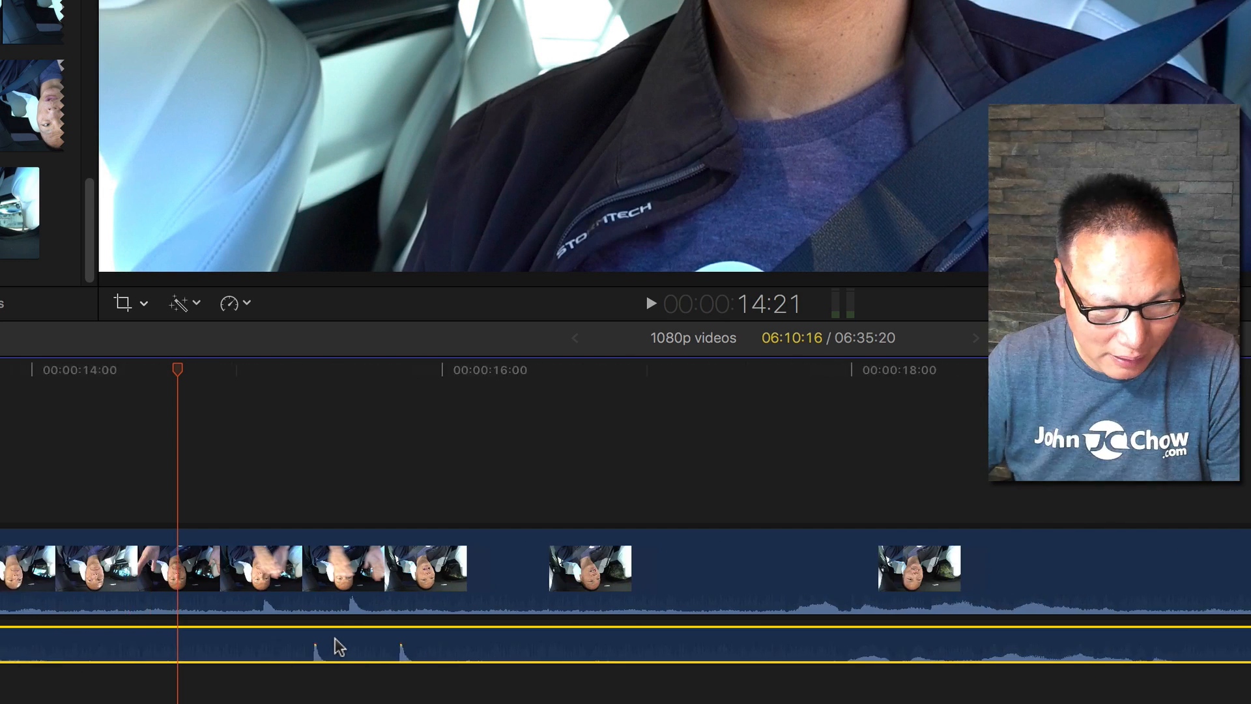
key(super+equal)
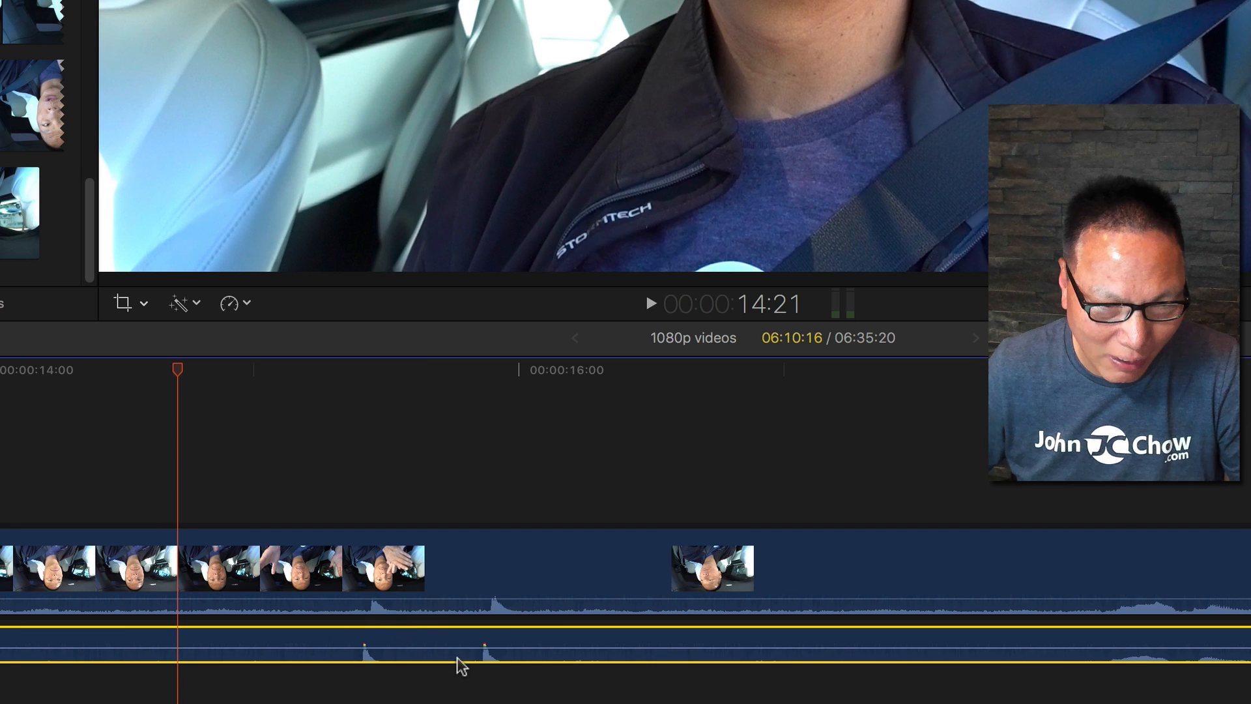
drag(531, 647, 538, 648)
key(super+equal)
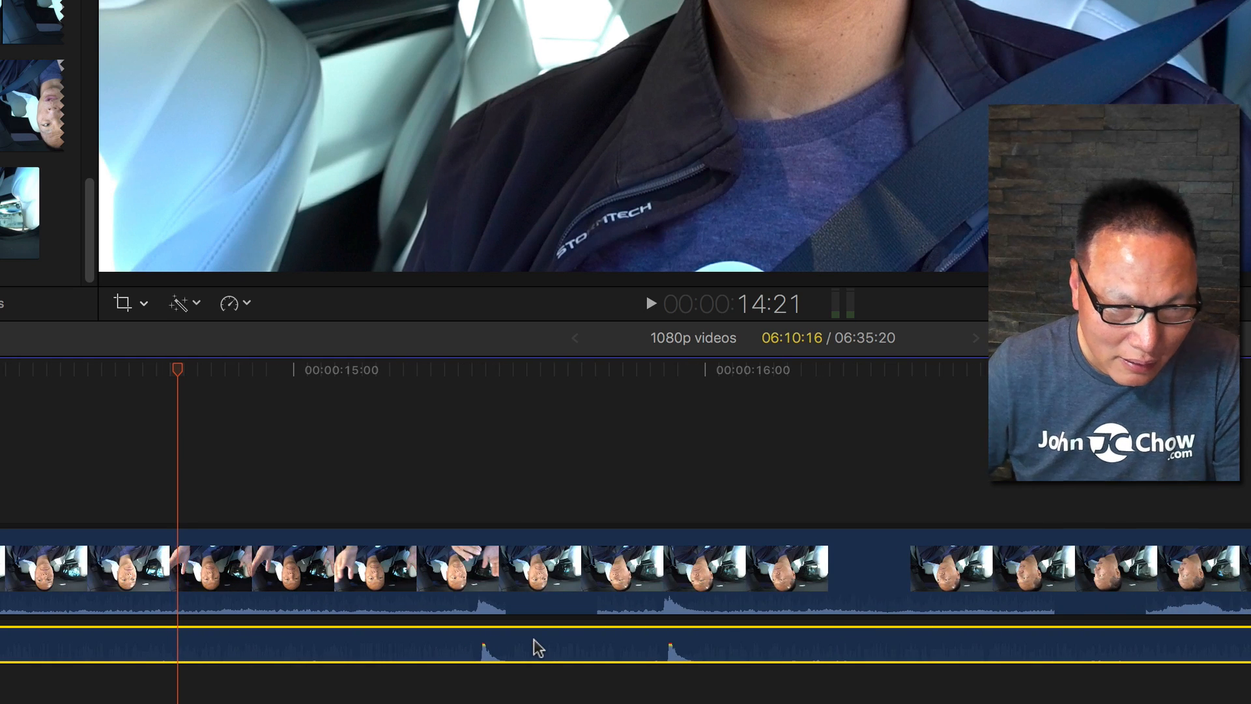
drag(734, 648, 731, 648)
drag(176, 383, 481, 382)
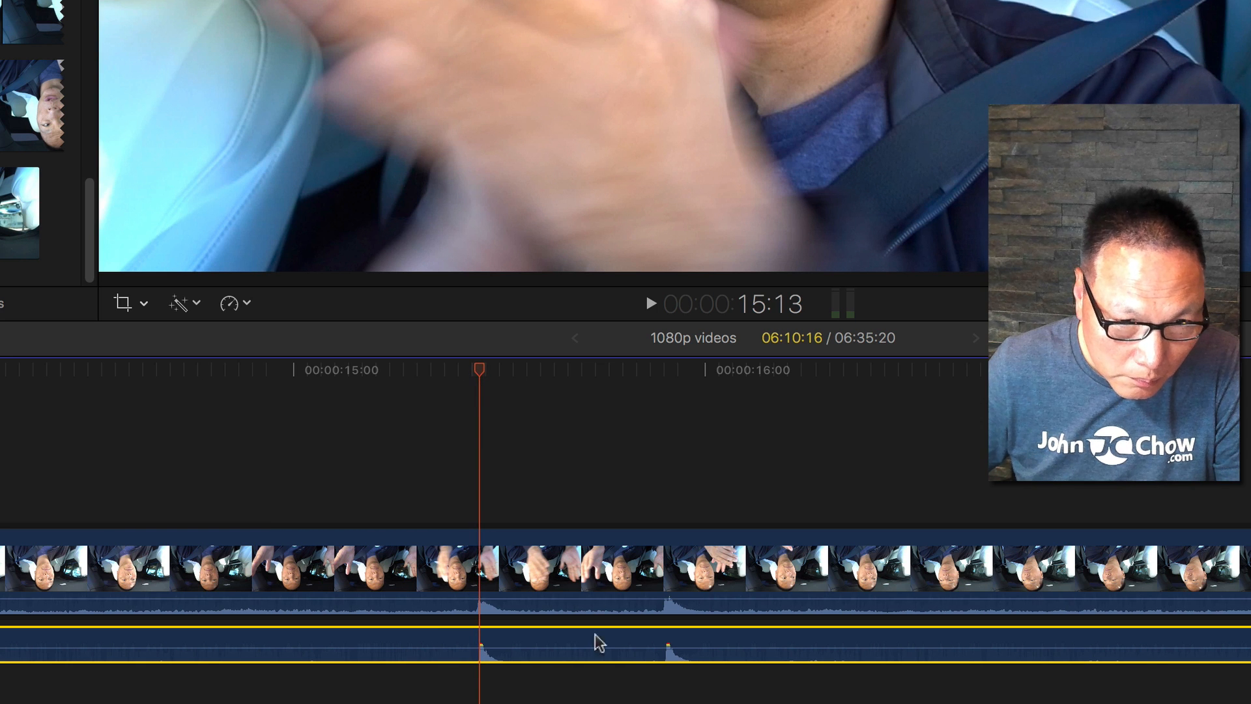
drag(599, 643, 595, 639)
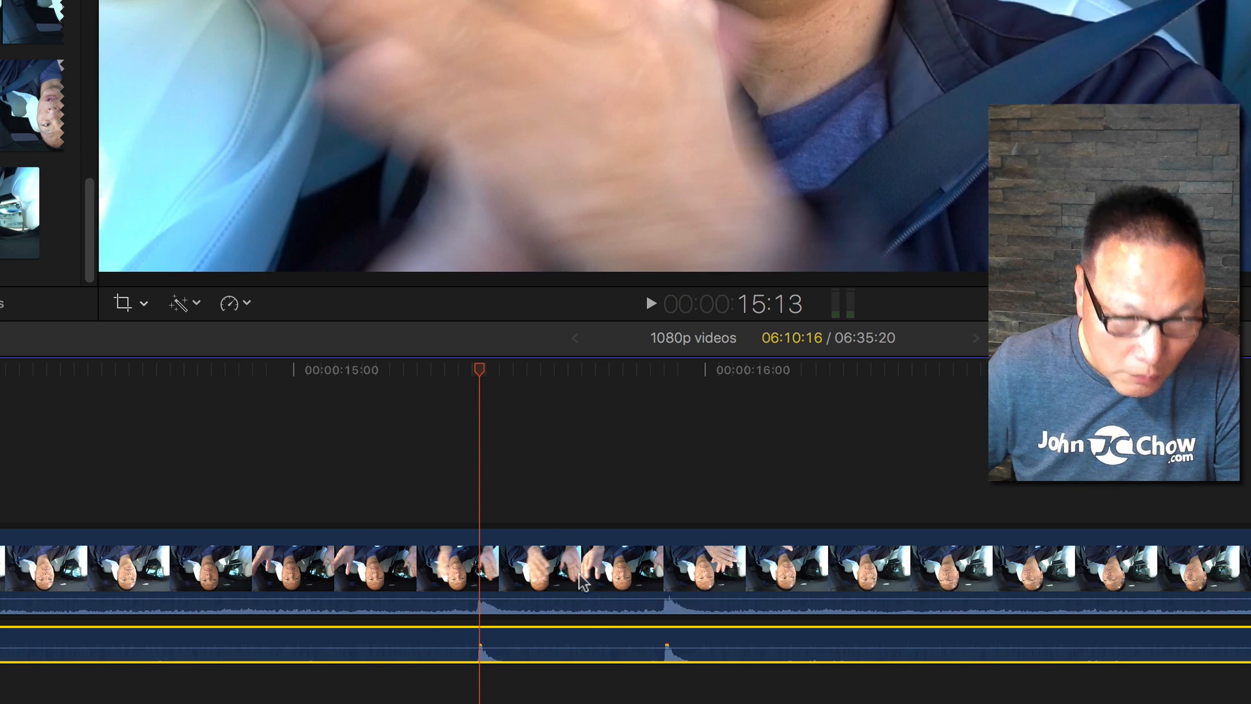
Zoom the timeline back out and play back from 15 seconds to check the audio sync.
key(super+minus)
key(super+minus)
key(super+minus)
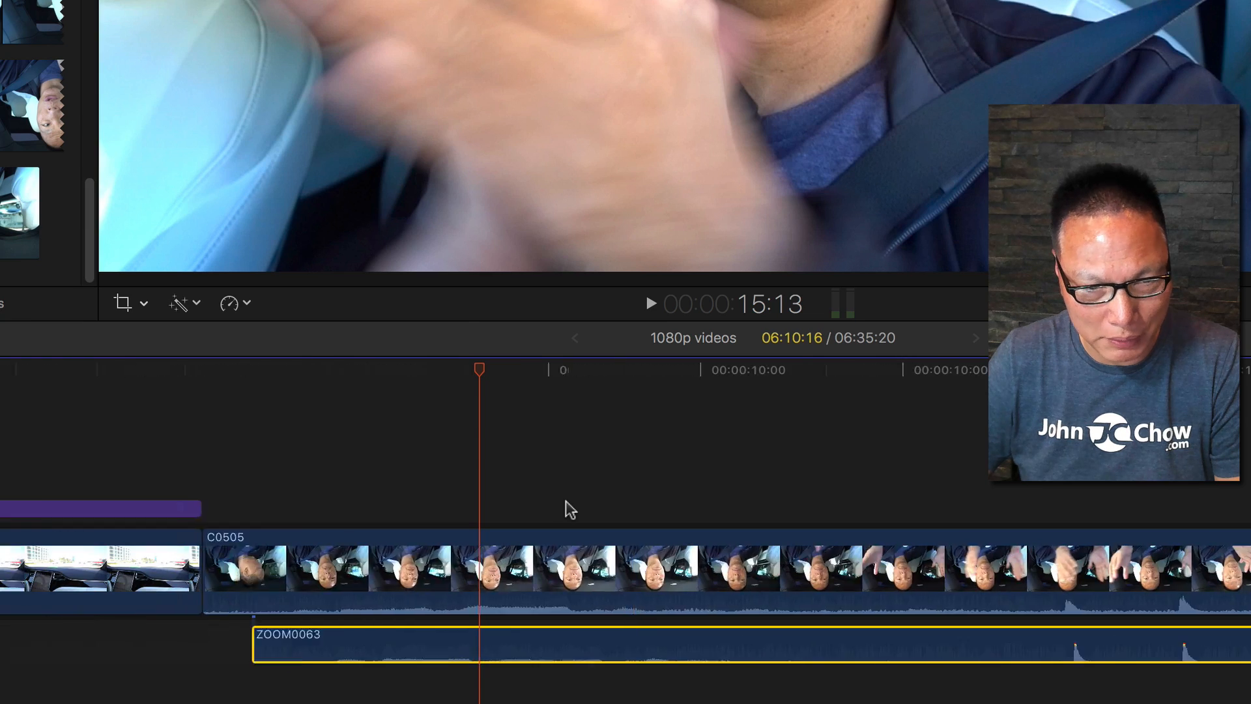
click(459, 464)
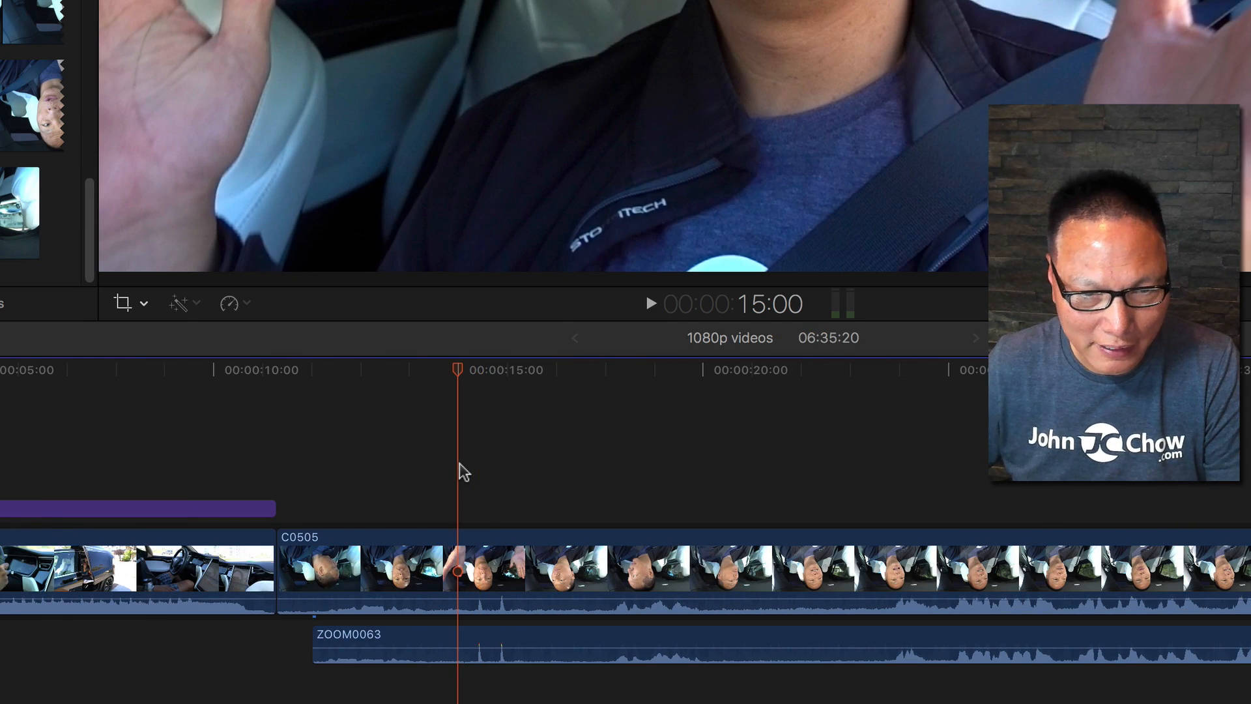
key(space)
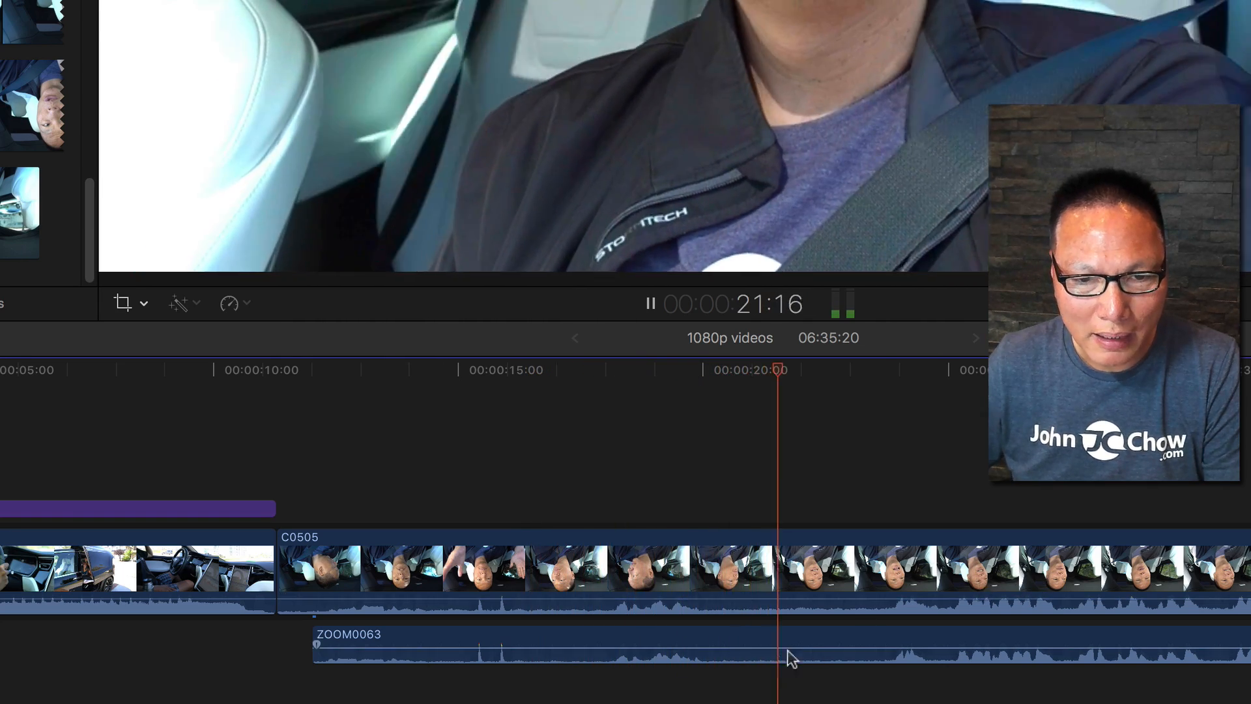
mouse_move(825, 648)
mouse_move(828, 647)
mouse_down()
mouse_move(838, 643)
mouse_move(823, 644)
mouse_up()
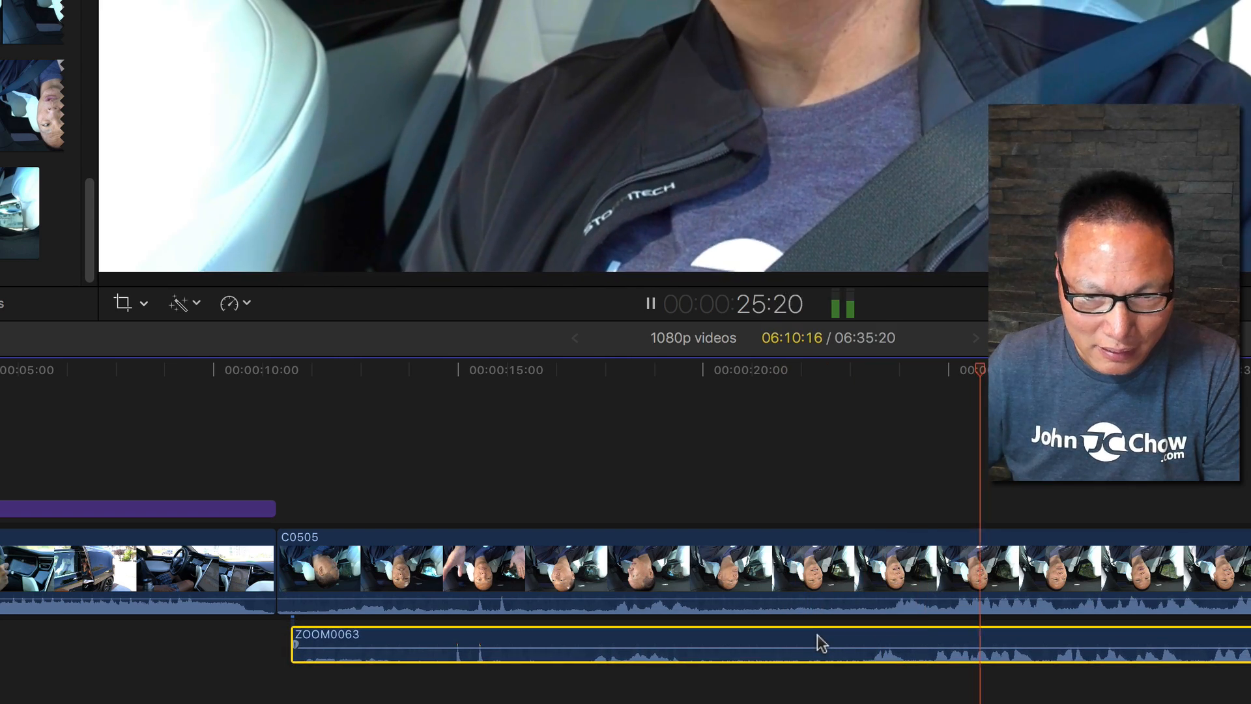
key(space)
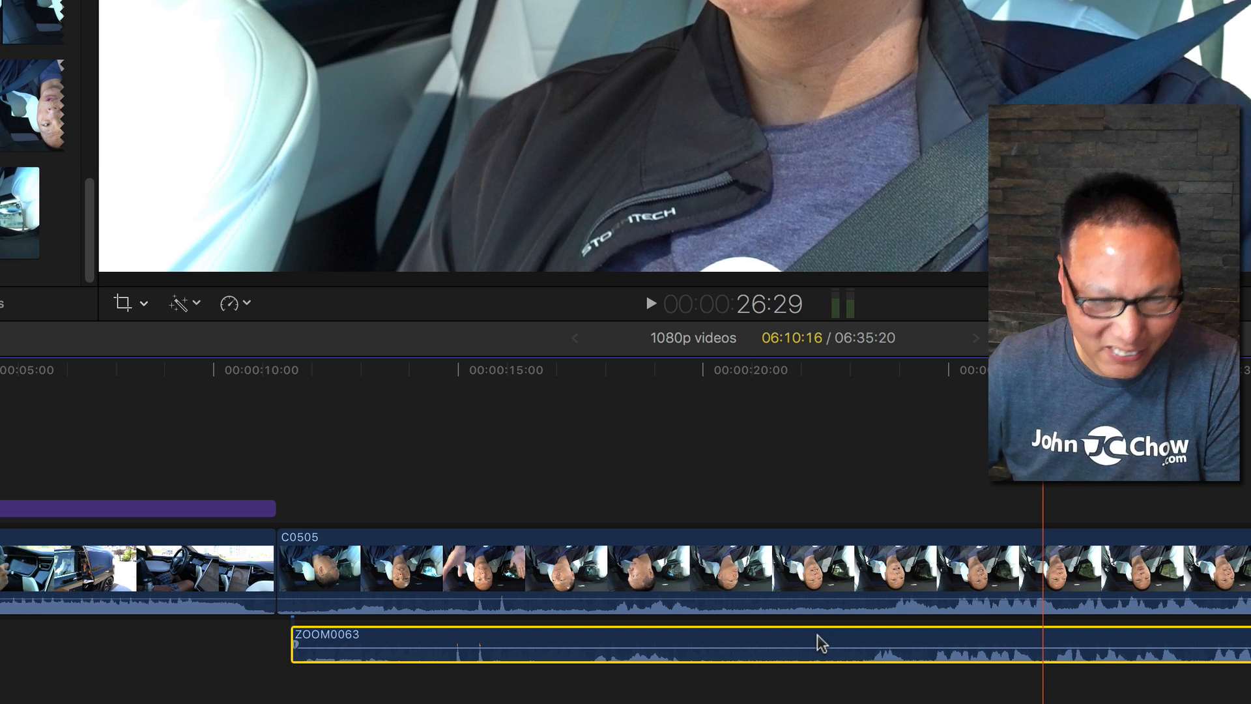
key(super+z)
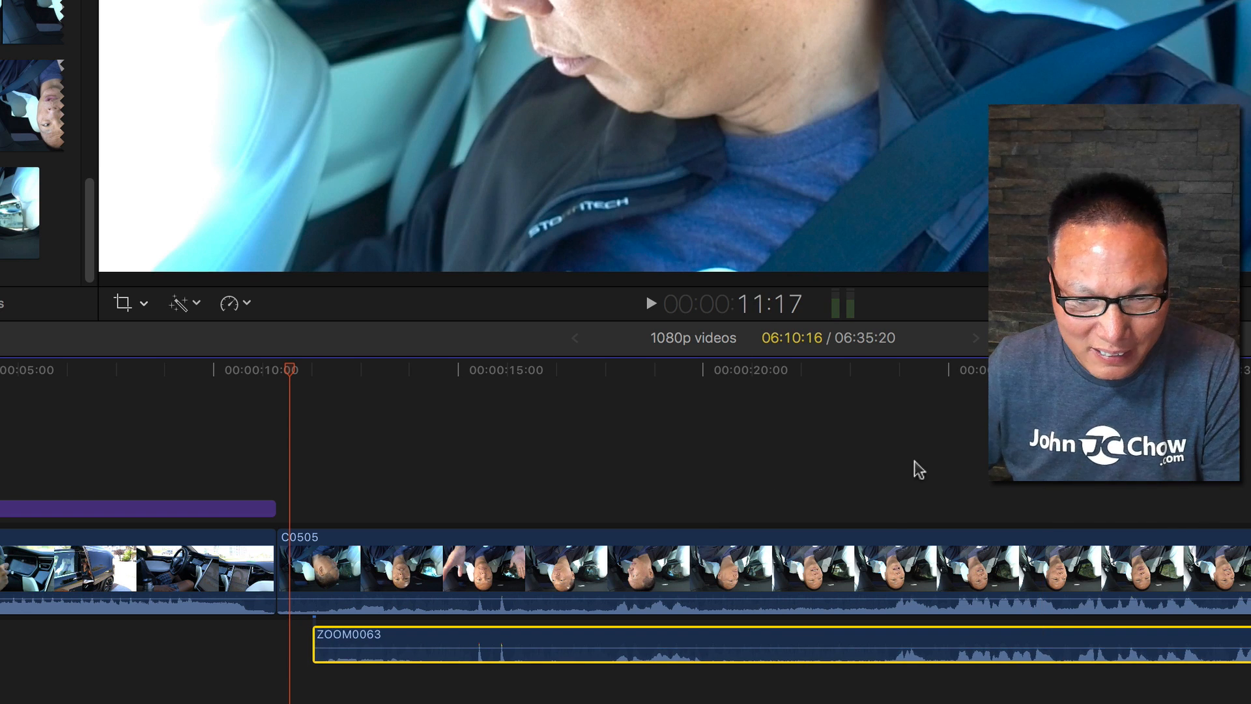
Play back the timeline from about 24 seconds to check the sync.
click(898, 467)
key(space)
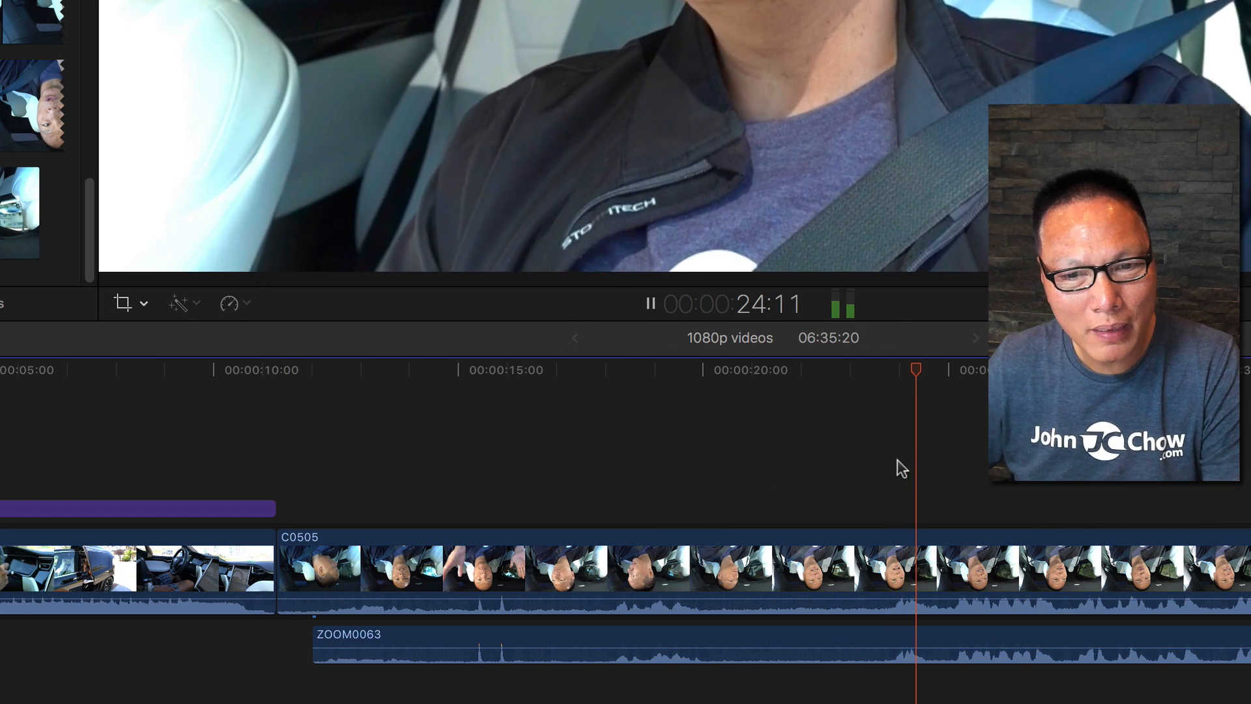
key(space)
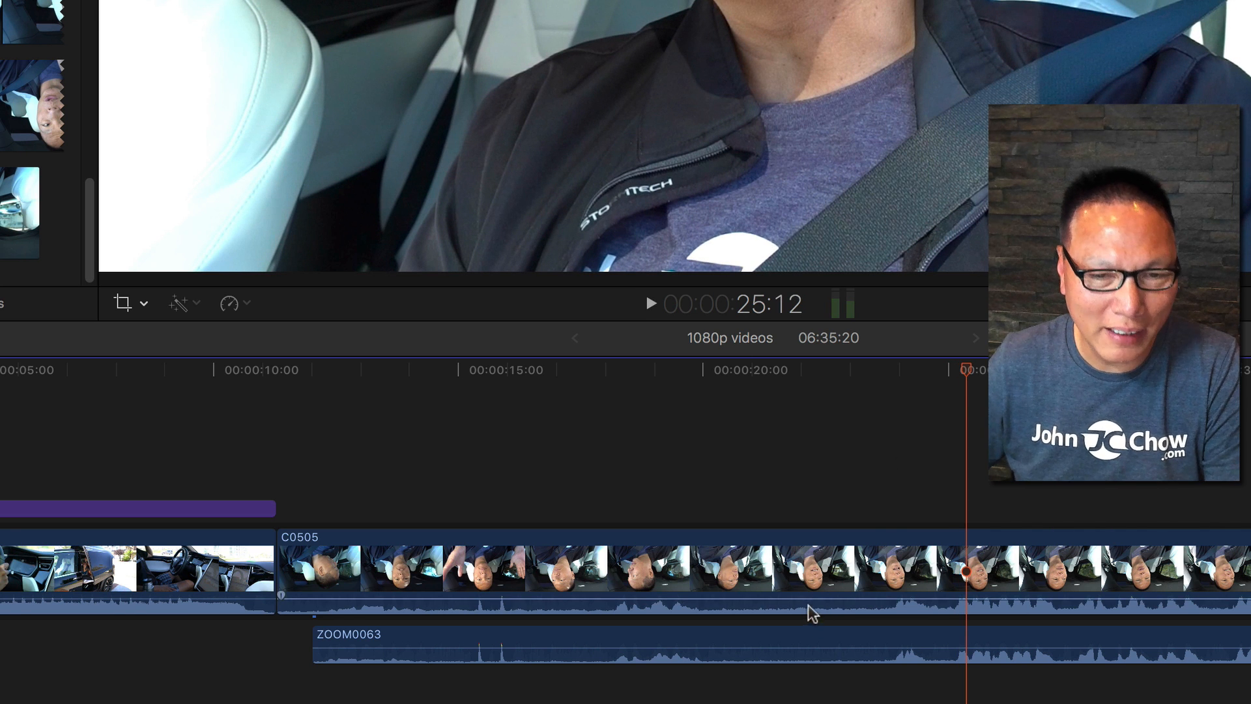
Lower the C0505 clip's camera audio volume to silence.
click(746, 602)
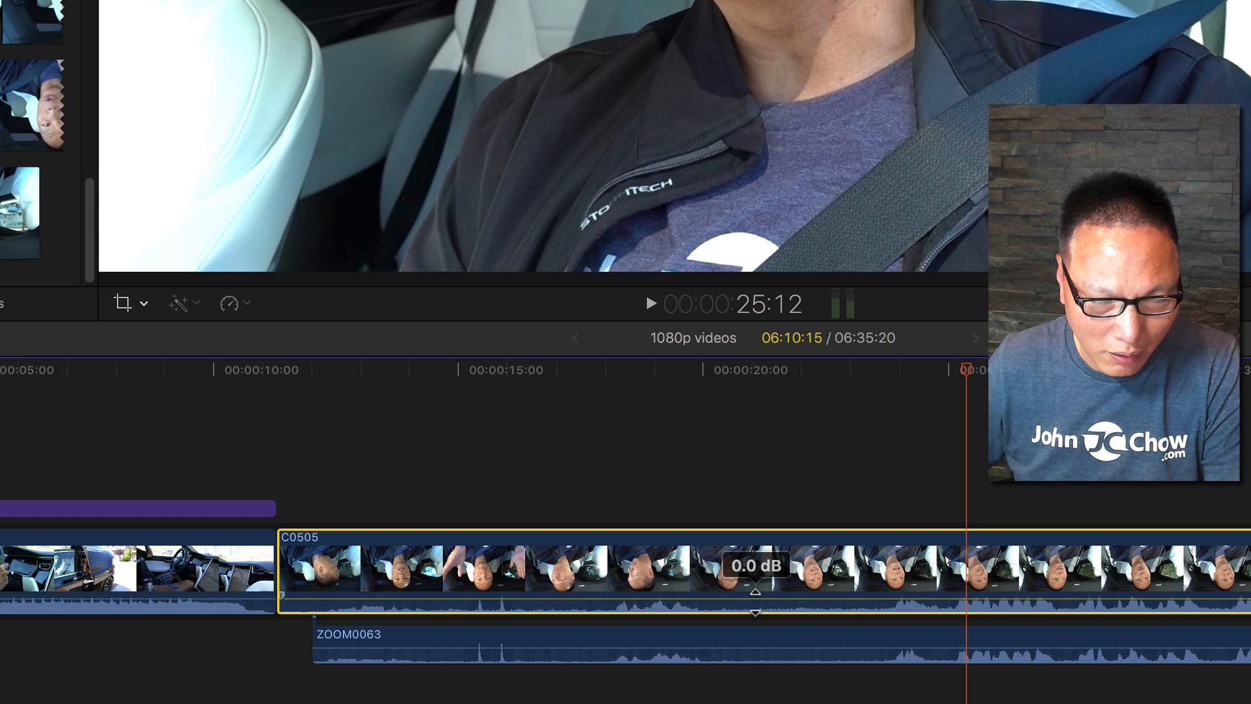
drag(755, 591, 756, 627)
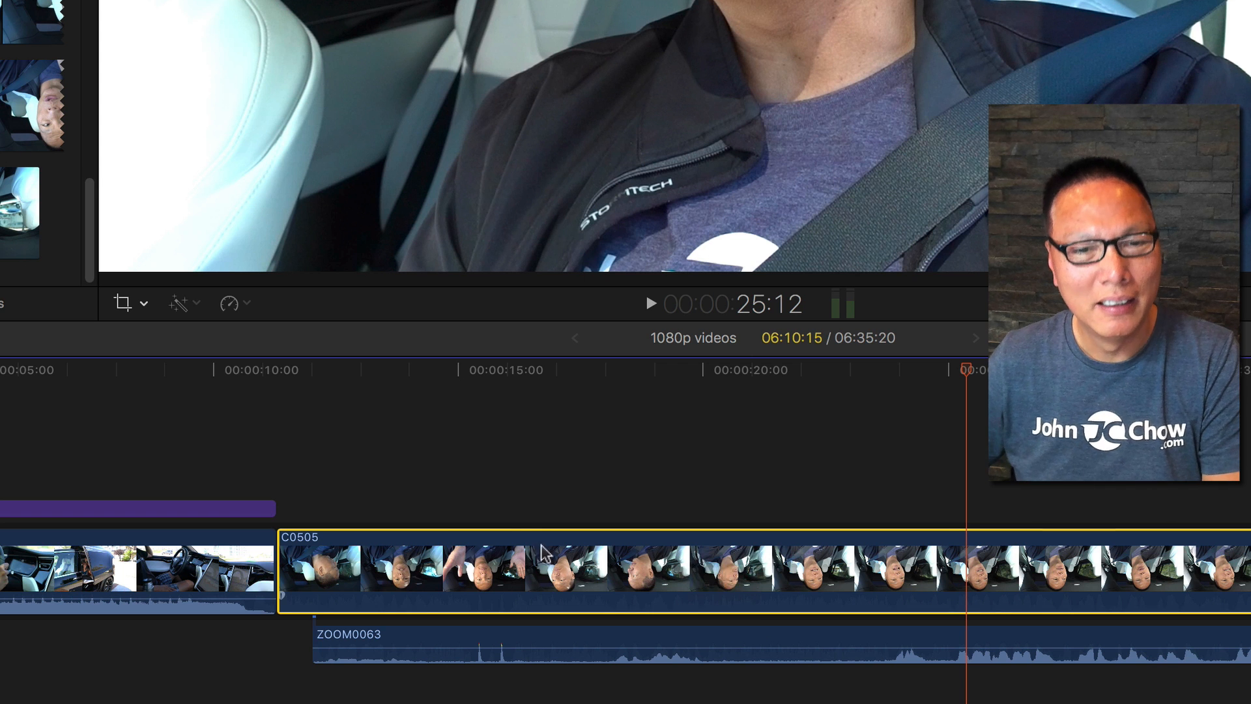
Select the ZOOM0063 clip and play back from about 23 seconds to check the synced audio.
click(554, 479)
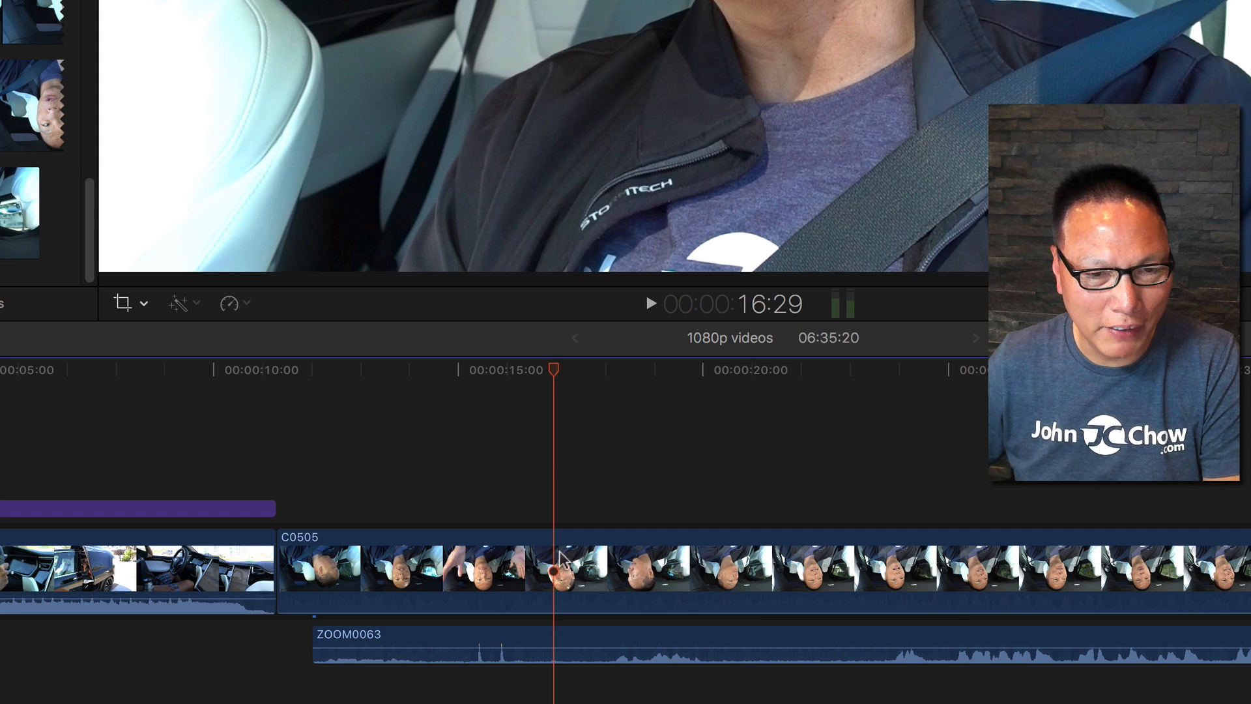
click(576, 580)
click(754, 643)
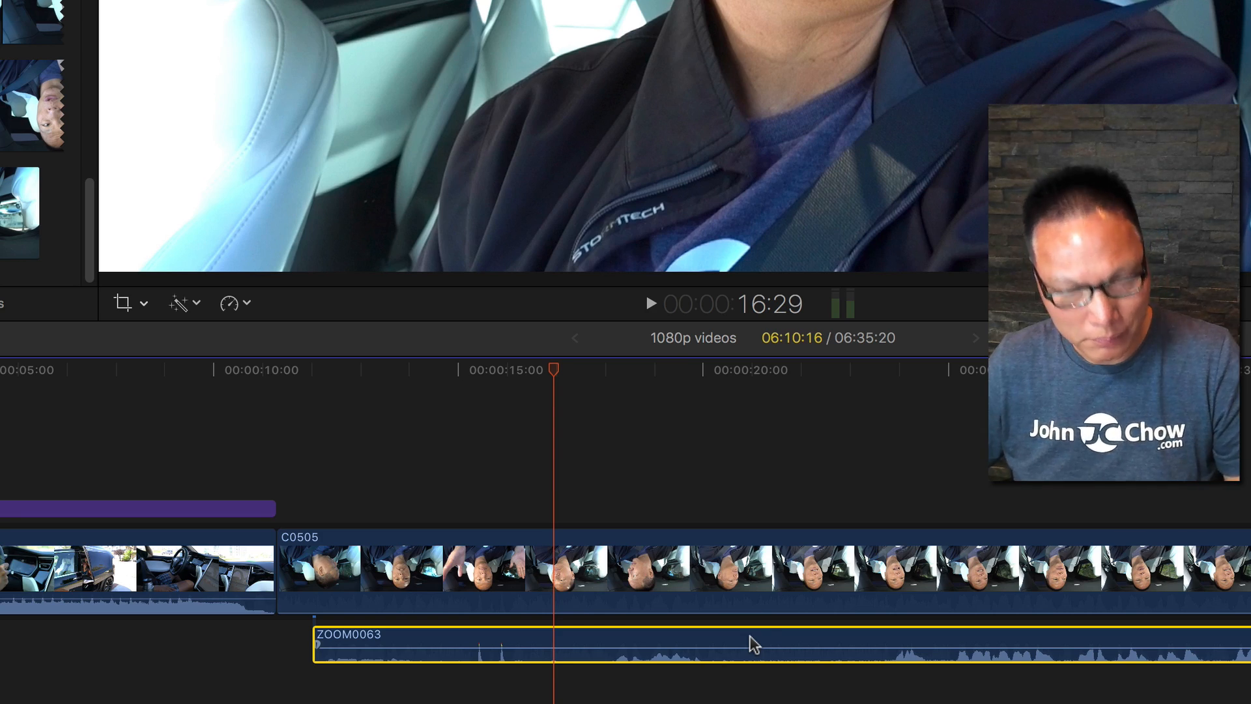
click(868, 458)
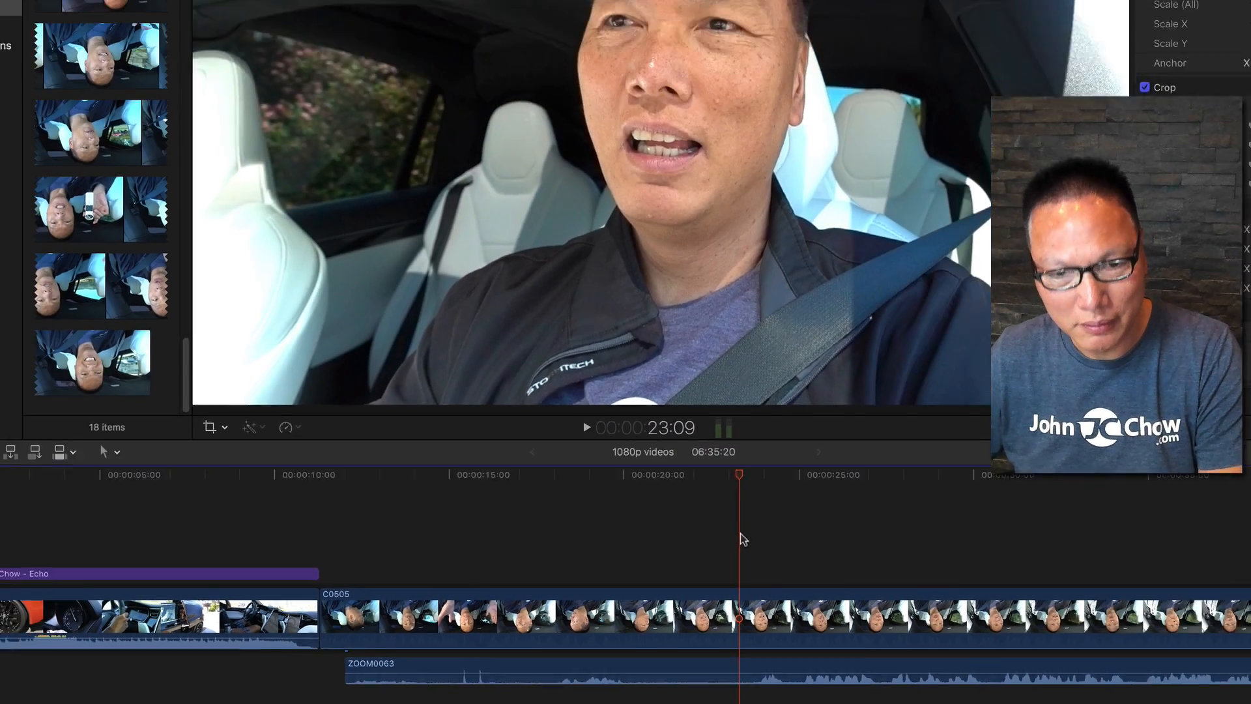
key(space)
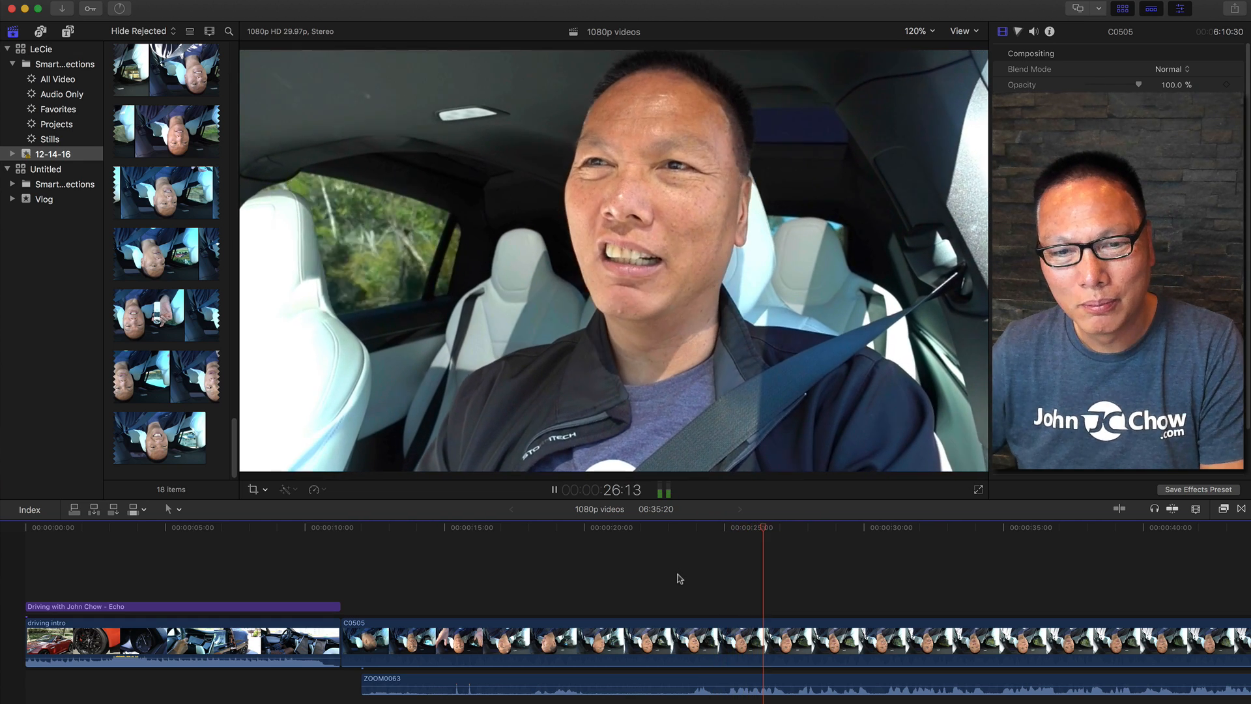
key(space)
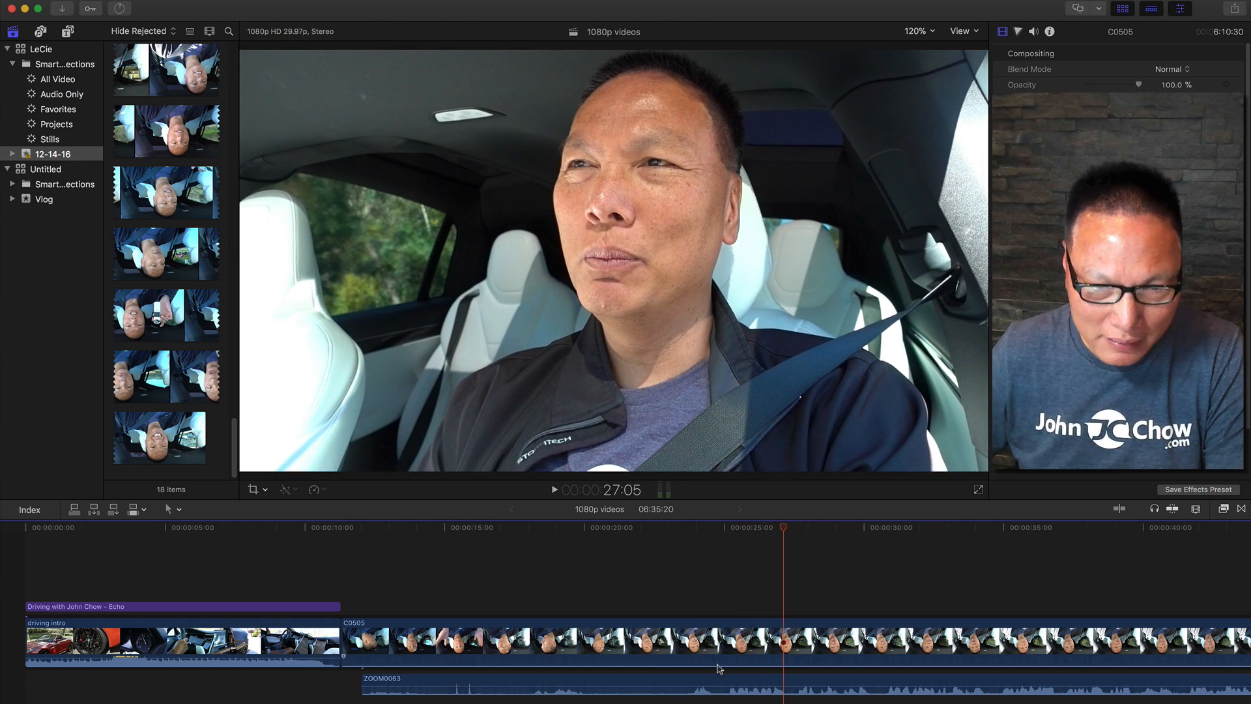
Set the C0505 clip's audio level to 0.0 dB and lower the ZOOM0063 clip's volume.
drag(717, 666, 715, 650)
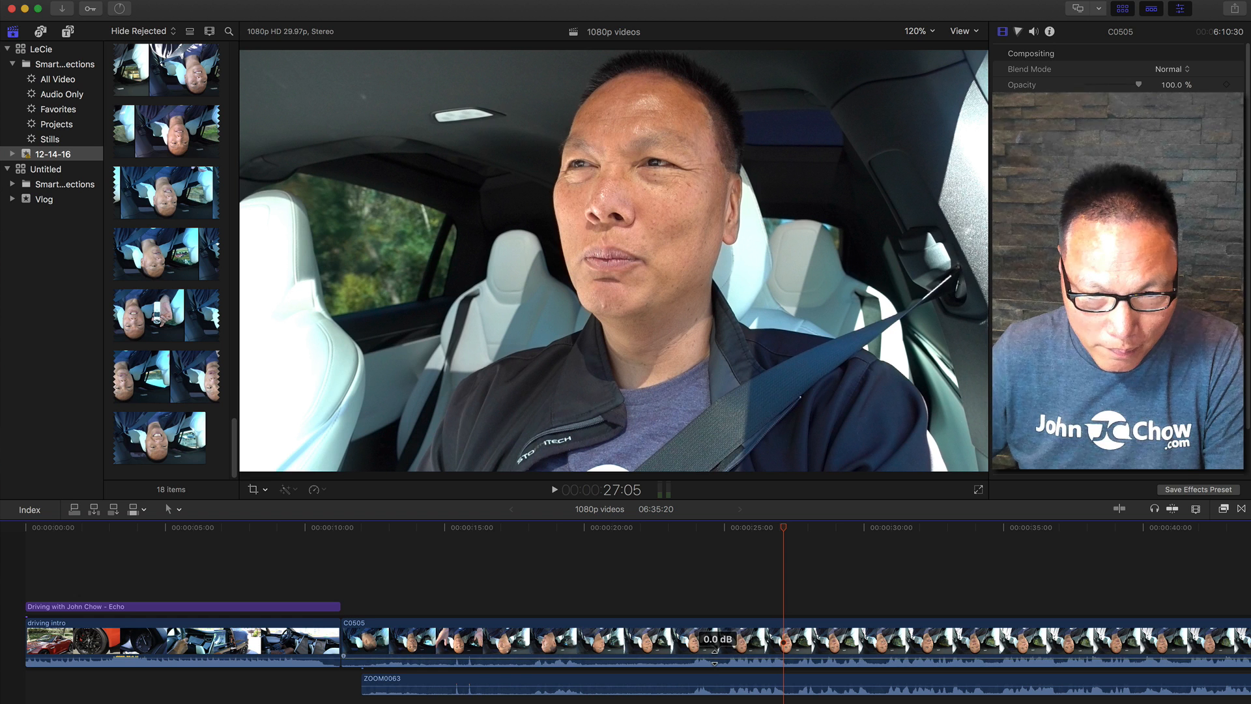
drag(716, 694, 716, 696)
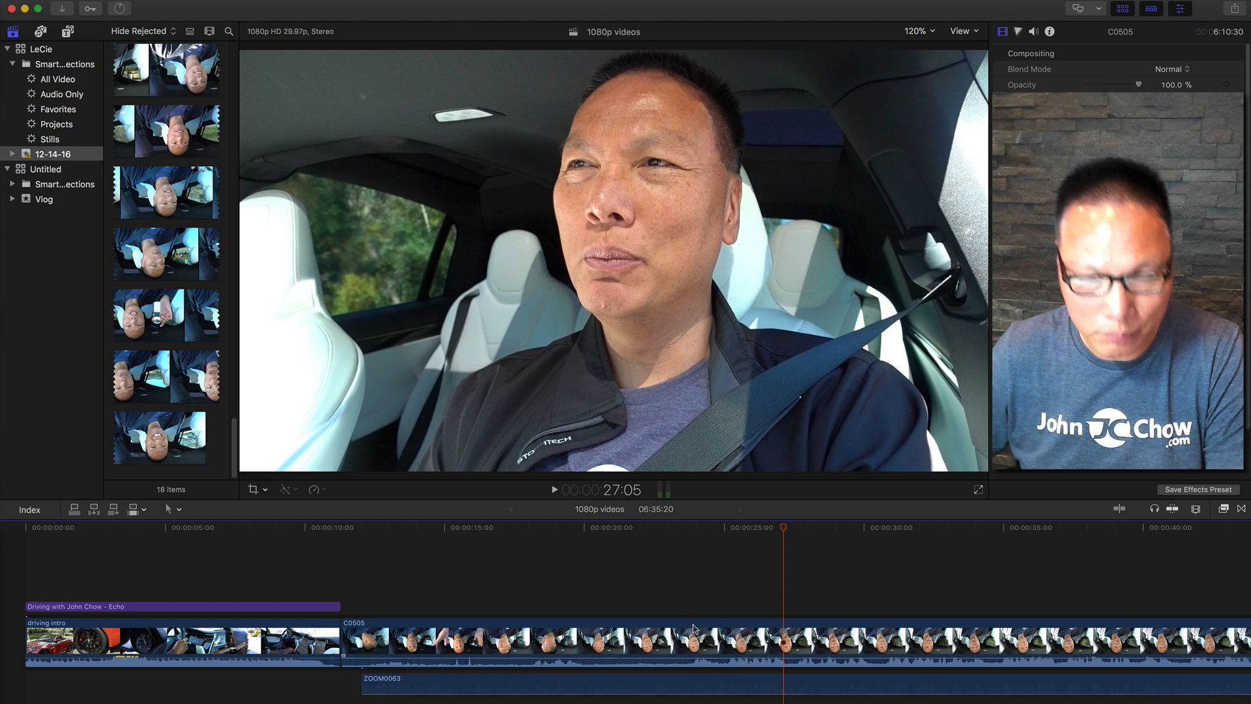
Play back the timeline from about 25 seconds to compare the audio.
click(666, 569)
key(space)
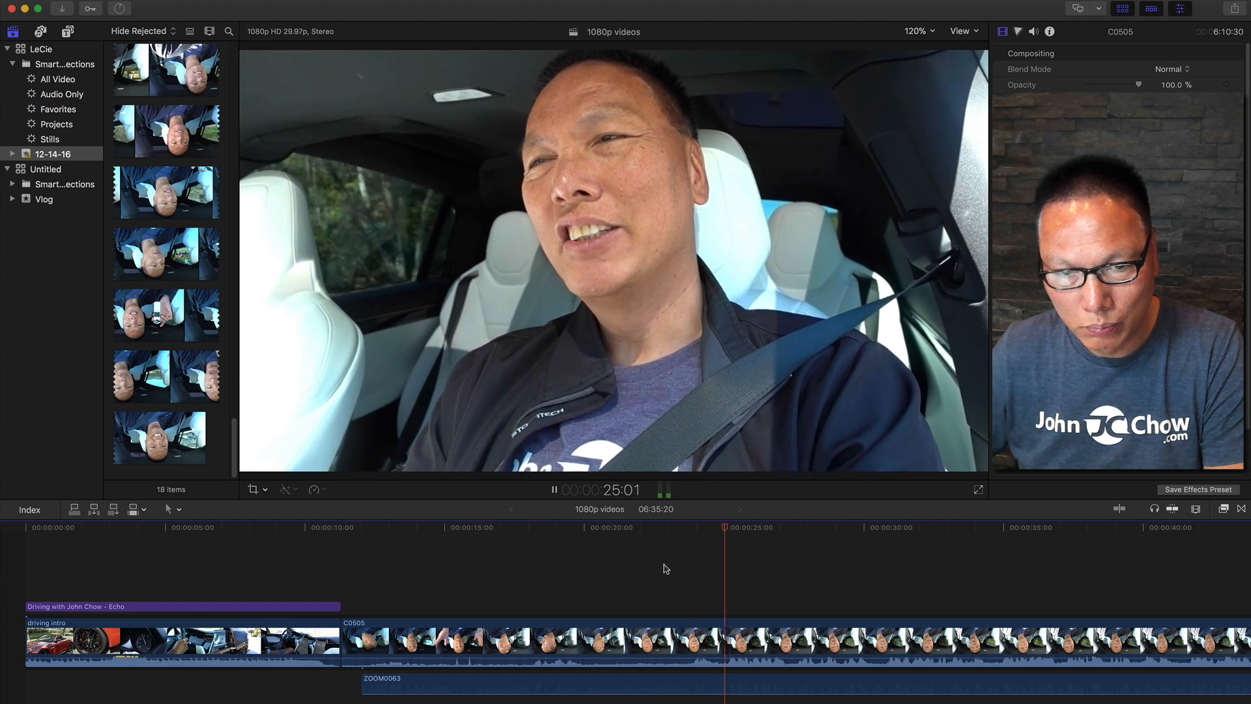
key(space)
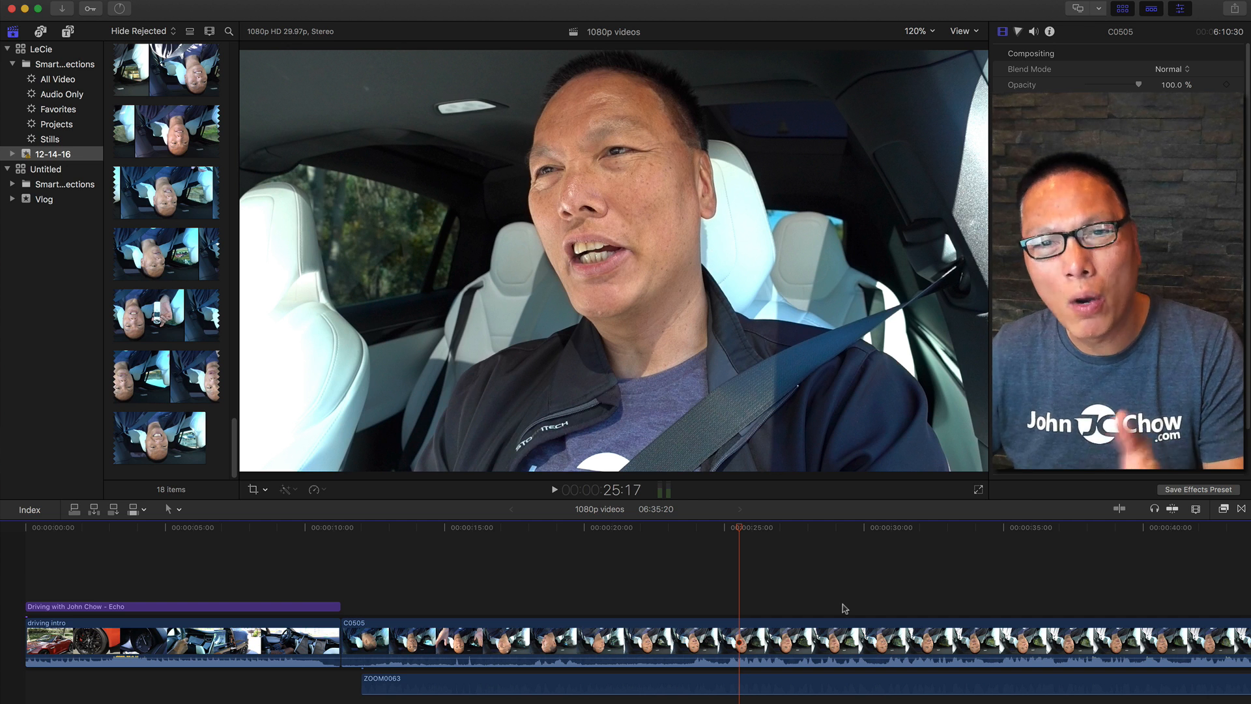
Scroll along the timeline to around the 5-minute mark and play back to check sync later in the clip.
scroll(878, 605, right, 15)
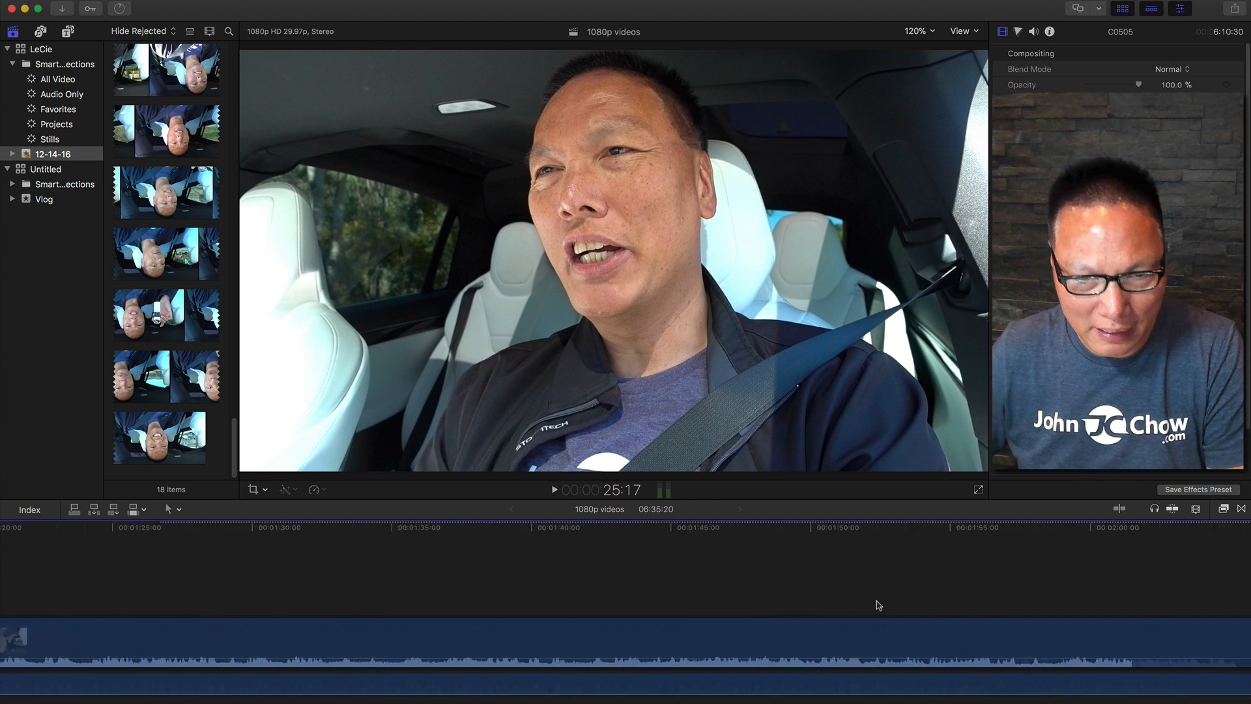
scroll(879, 605, right, 20)
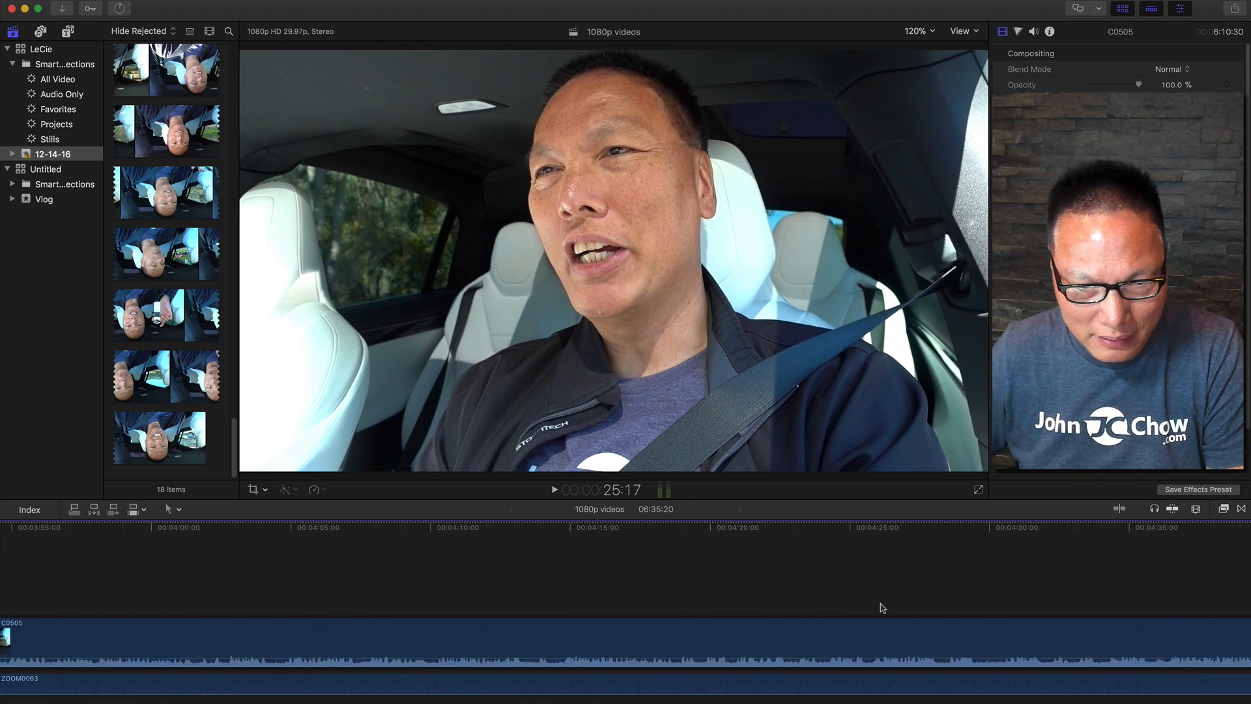
scroll(824, 600, left, 6)
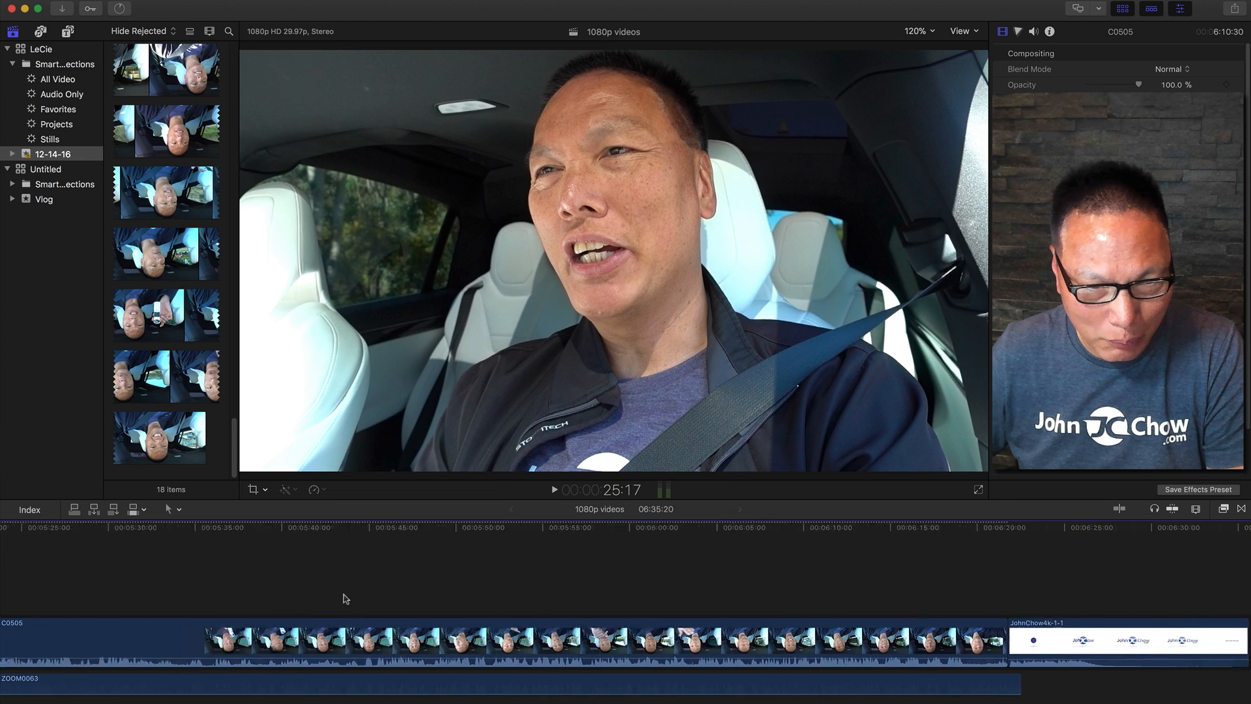
scroll(267, 596, left, 5)
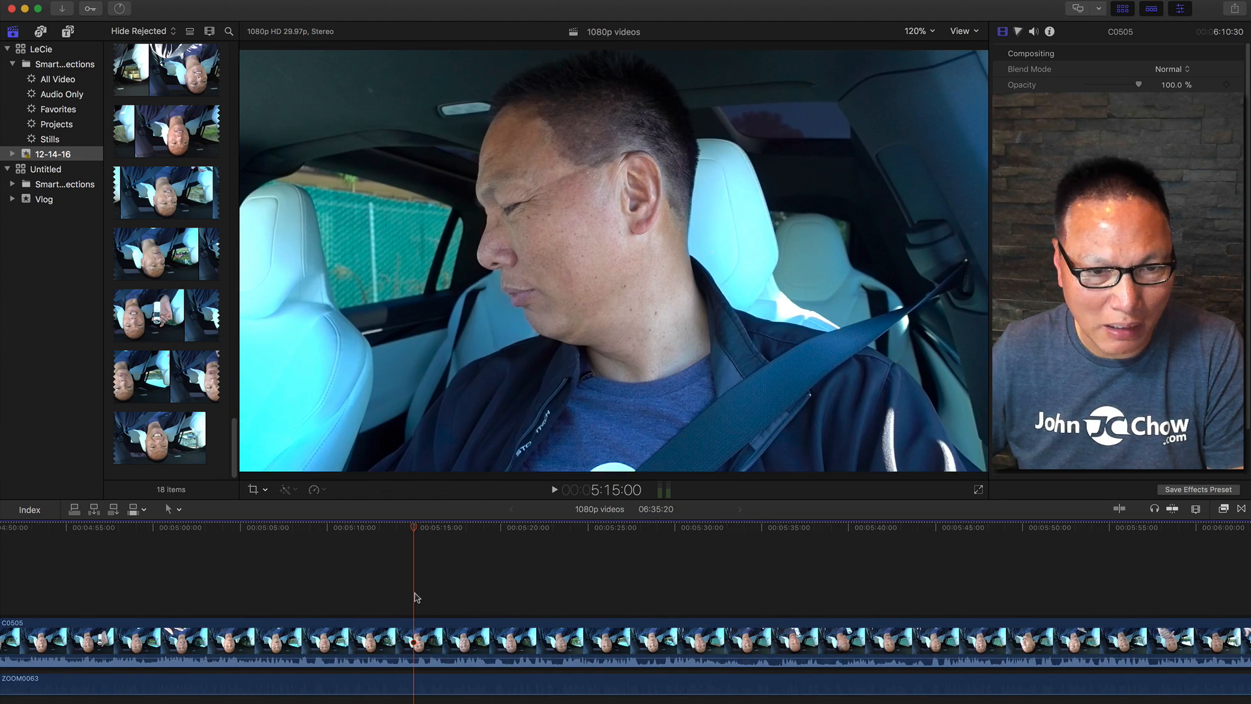
scroll(388, 597, left, 3)
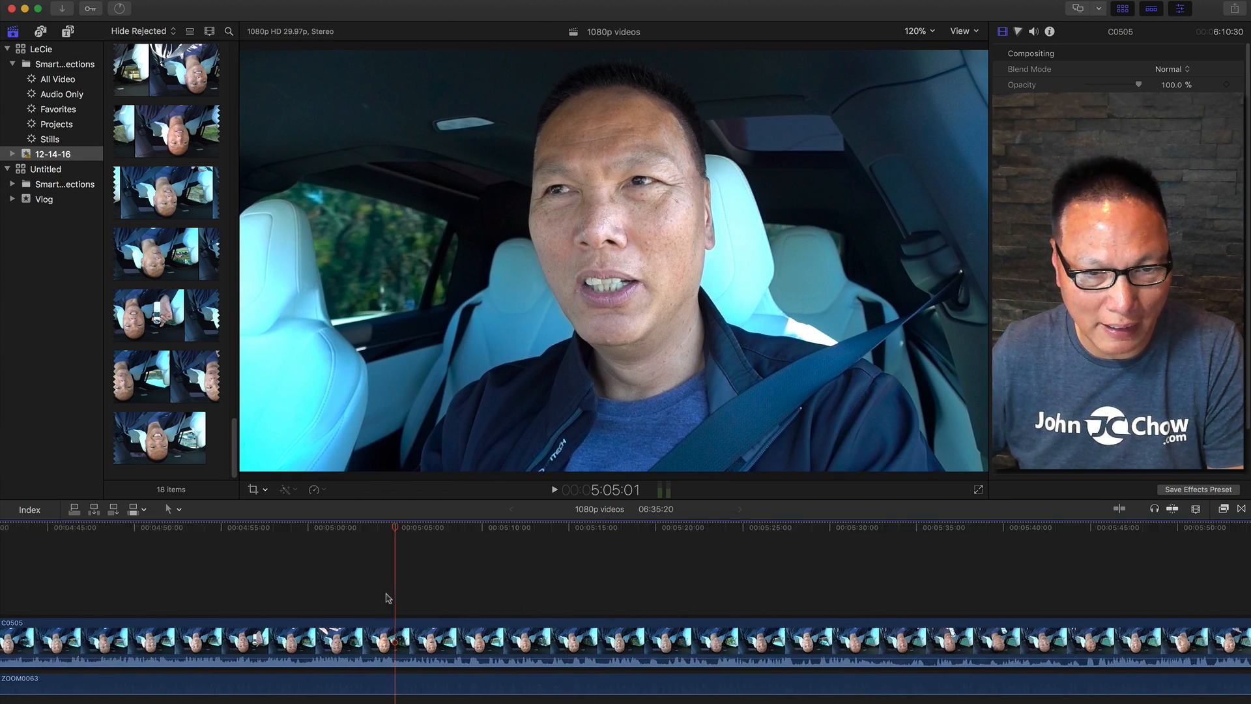
key(space)
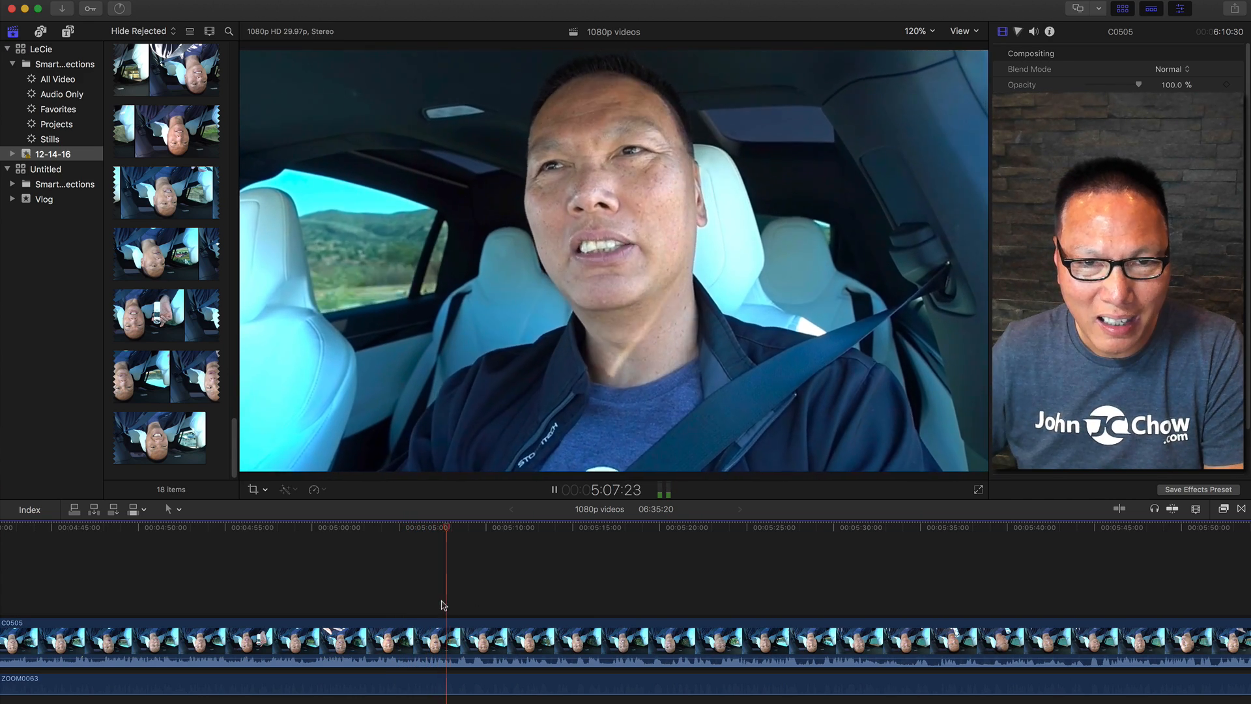
click(369, 606)
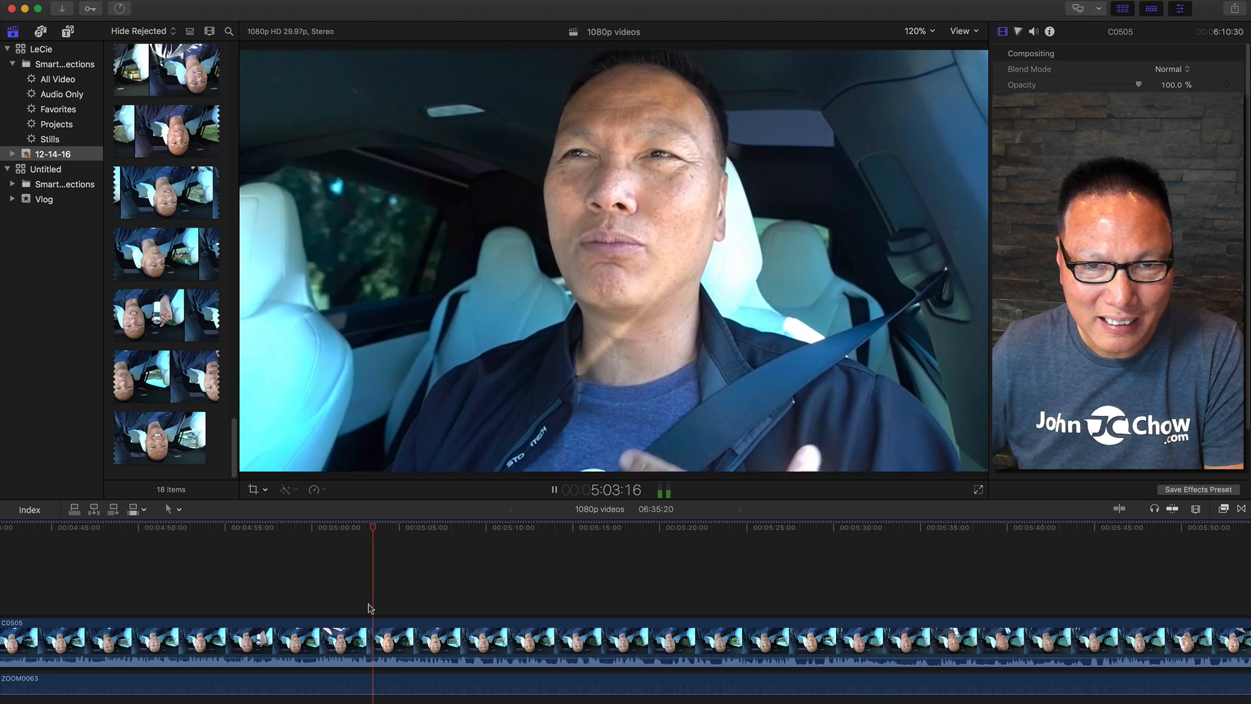
key(space)
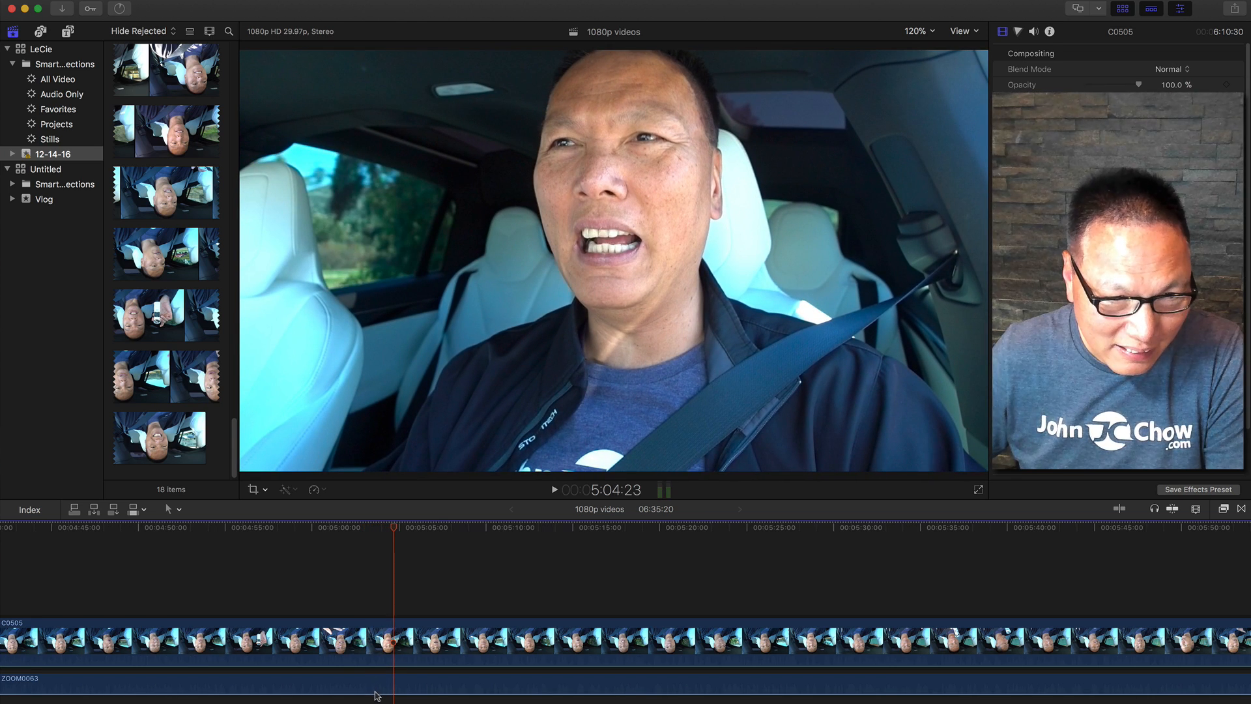
Play back the timeline around the 5-minute mark to check the sync of the two clips.
drag(375, 692, 375, 685)
click(363, 596)
key(space)
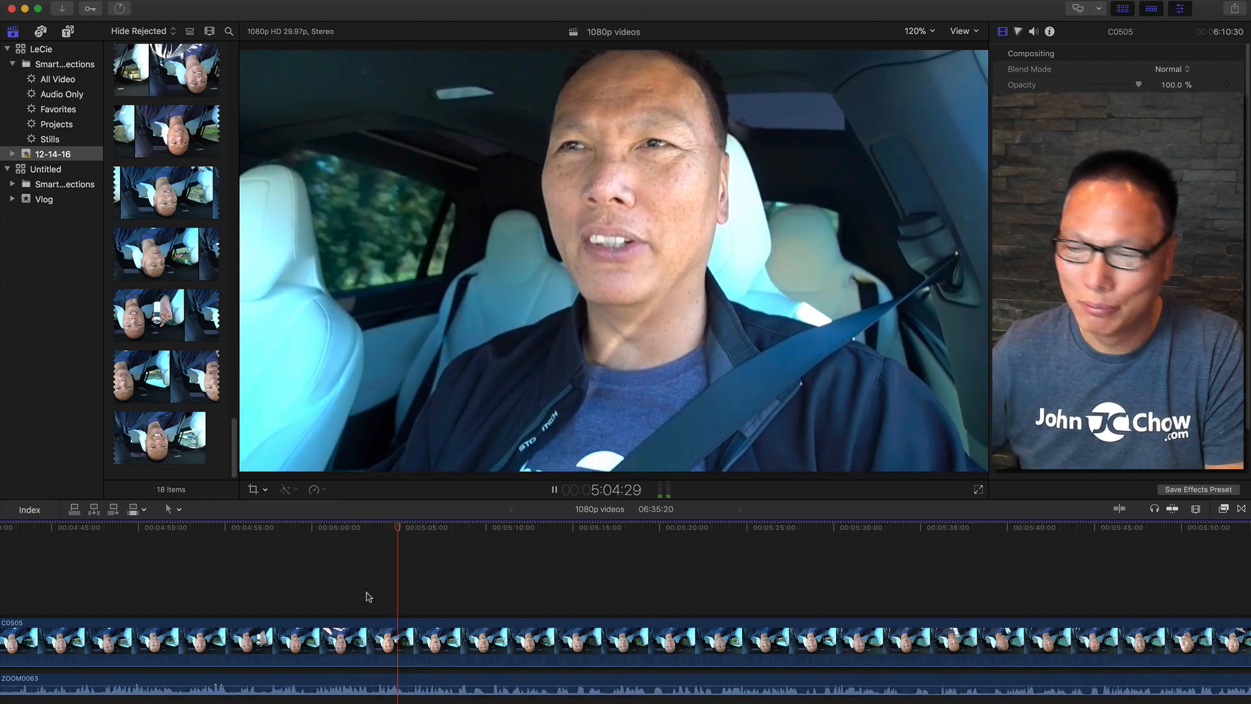
key(space)
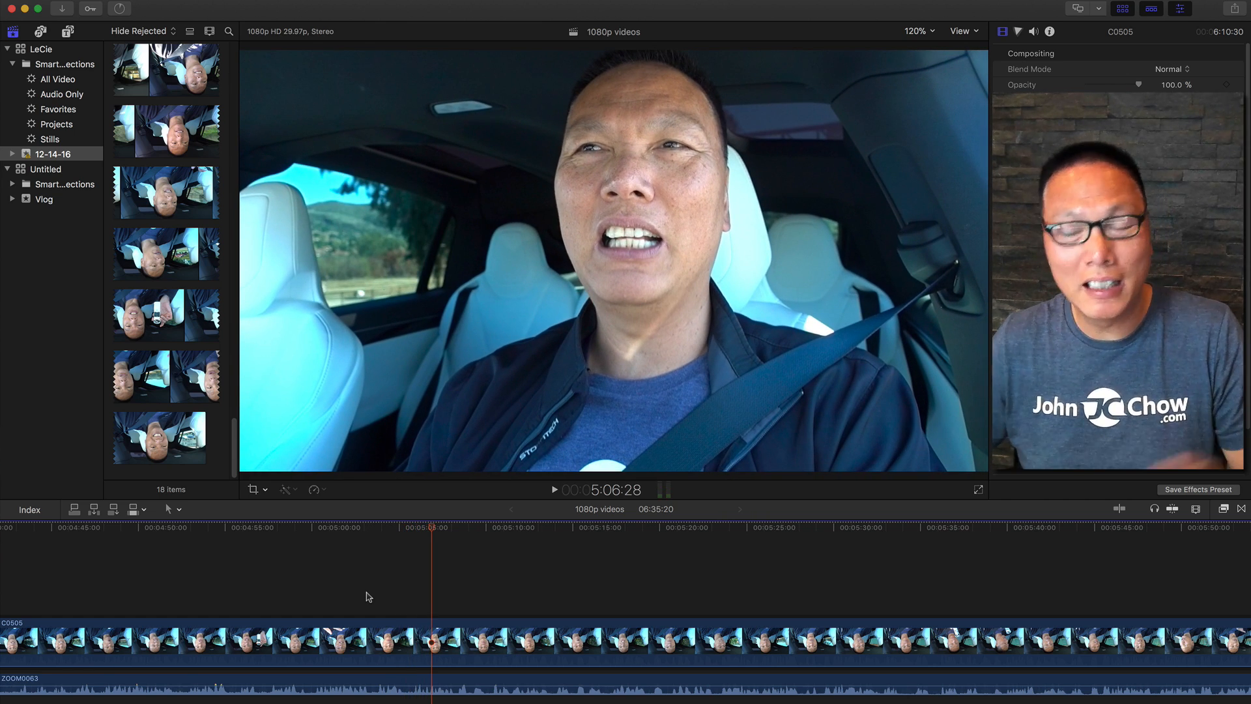
Delete the C0505 video clip and ZOOM0063 audio clip from the timeline.
scroll(368, 596, left, 15)
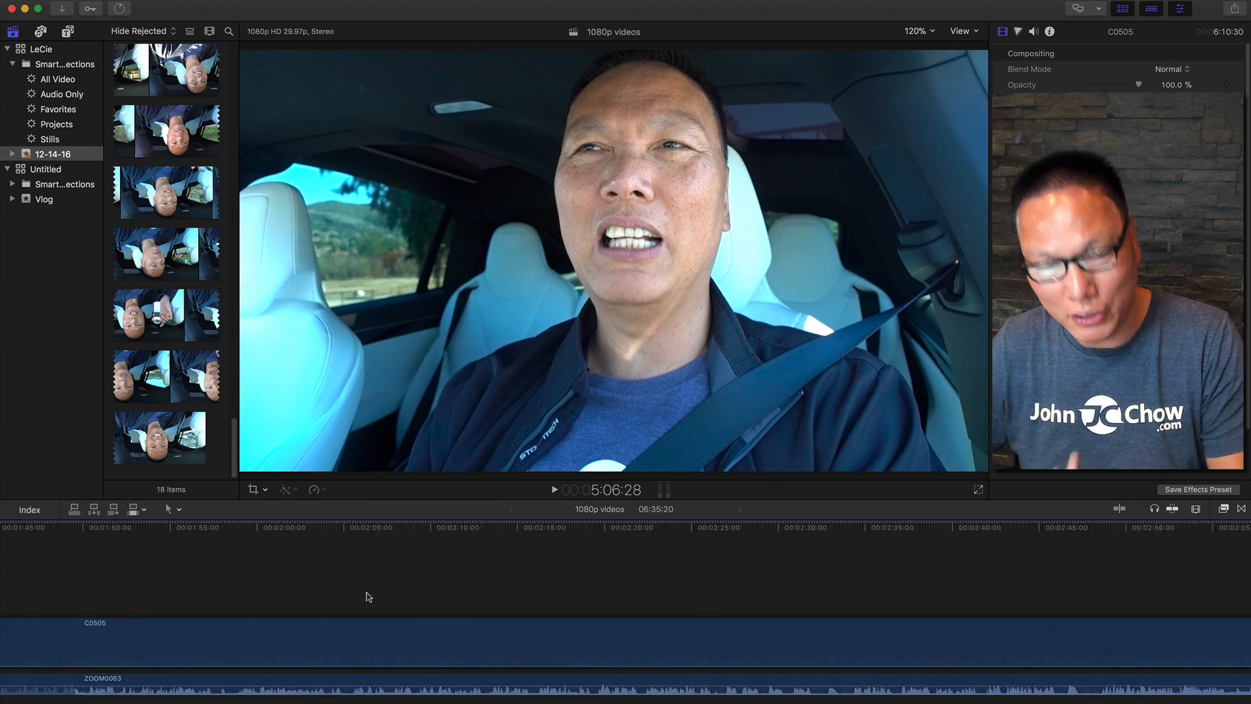
scroll(368, 597, left, 10)
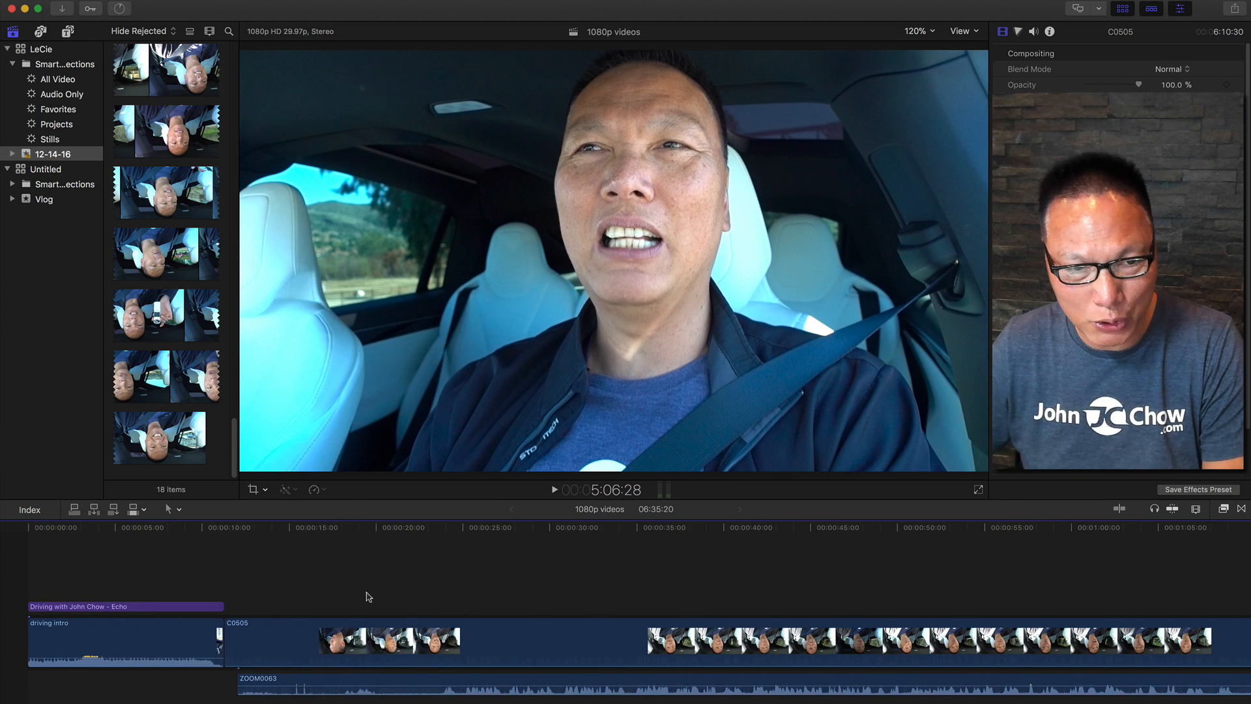
key(super+minus)
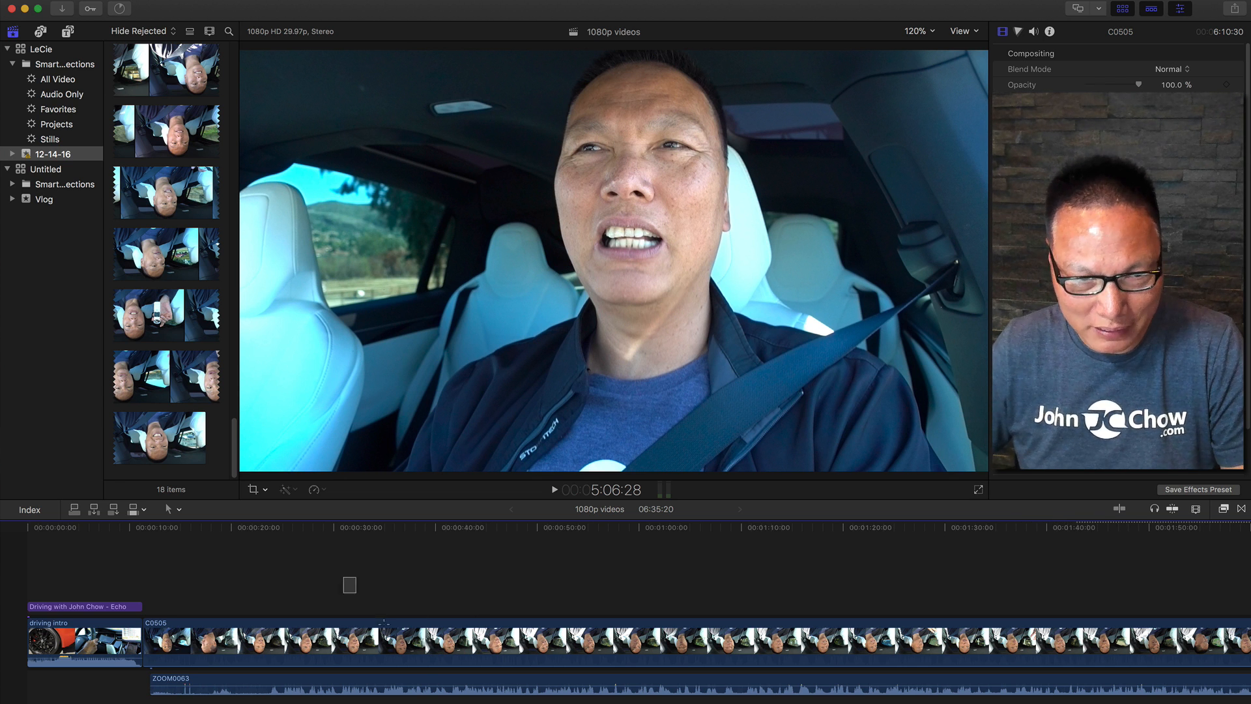
drag(357, 593, 497, 697)
key(Delete)
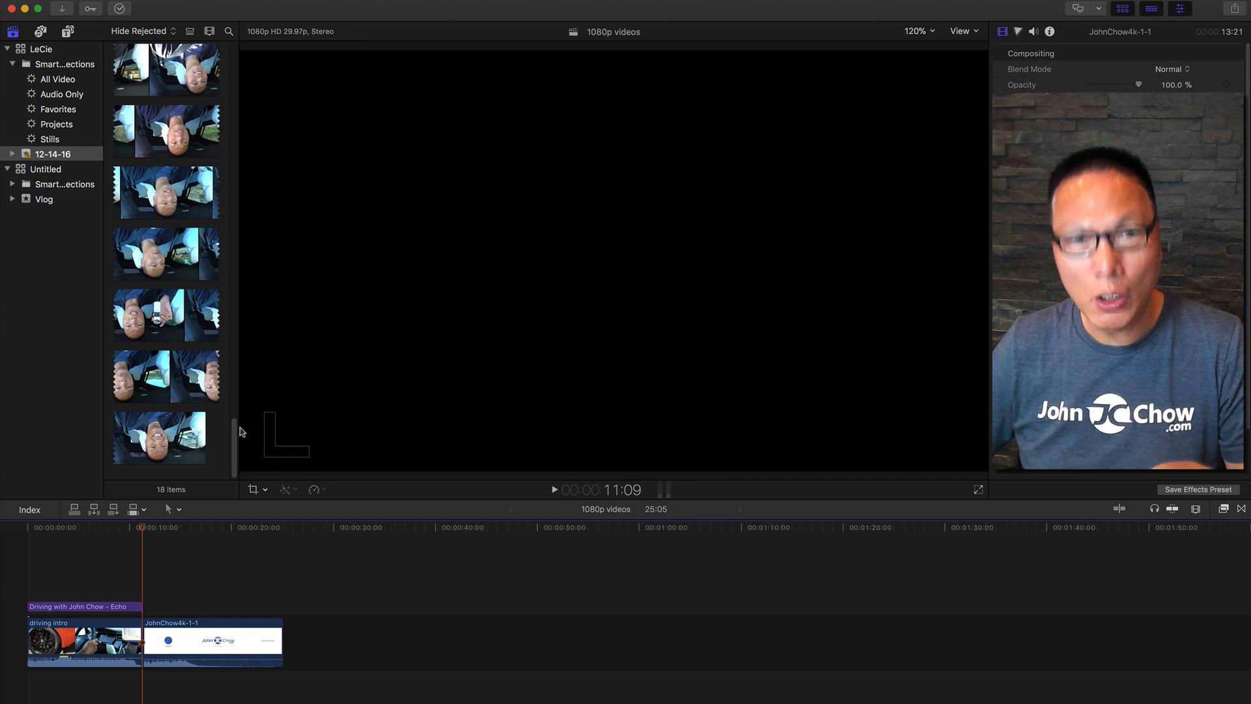
Show the library browser and play back the ZOOM0063 audio clip in the event.
click(13, 32)
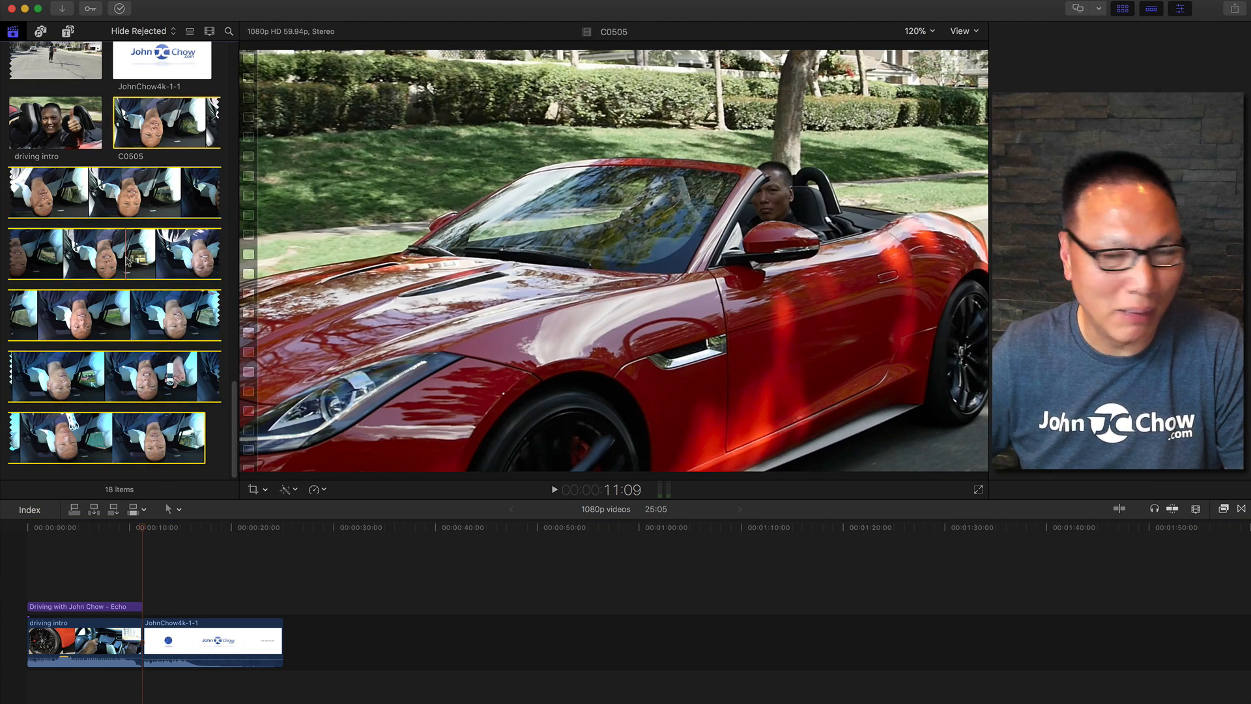
click(126, 262)
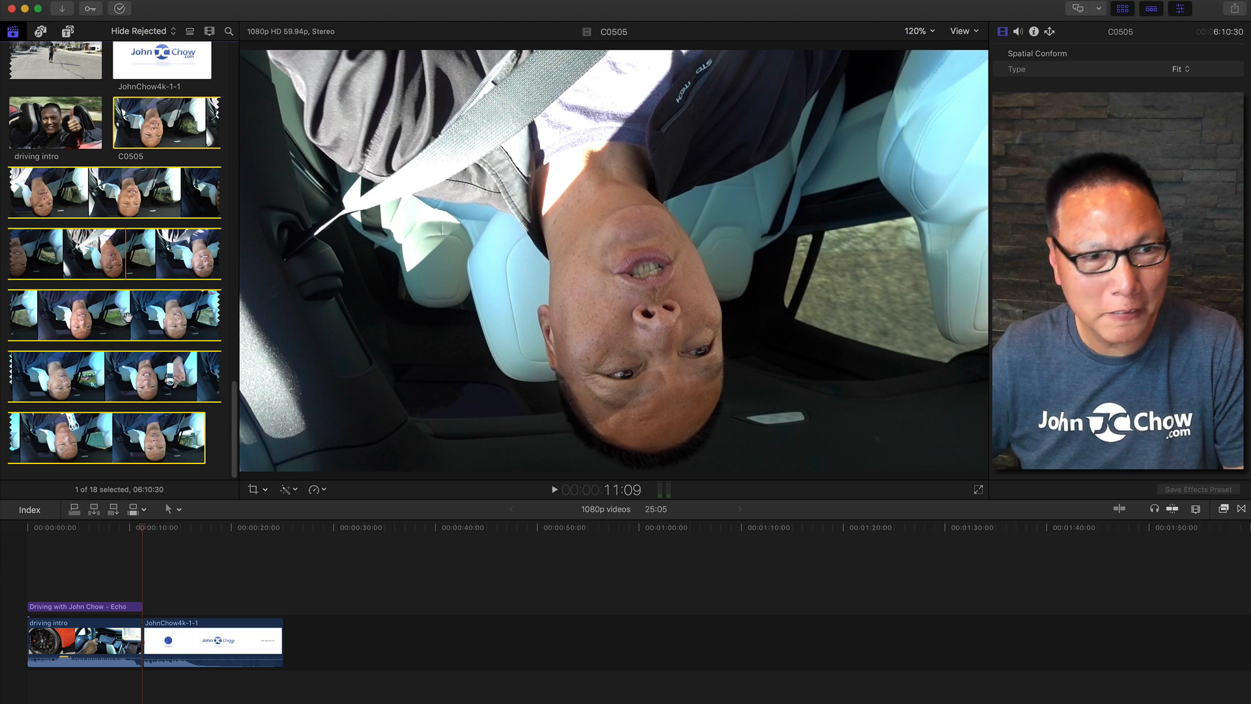
scroll(127, 303, up, 8)
scroll(128, 318, down, 5)
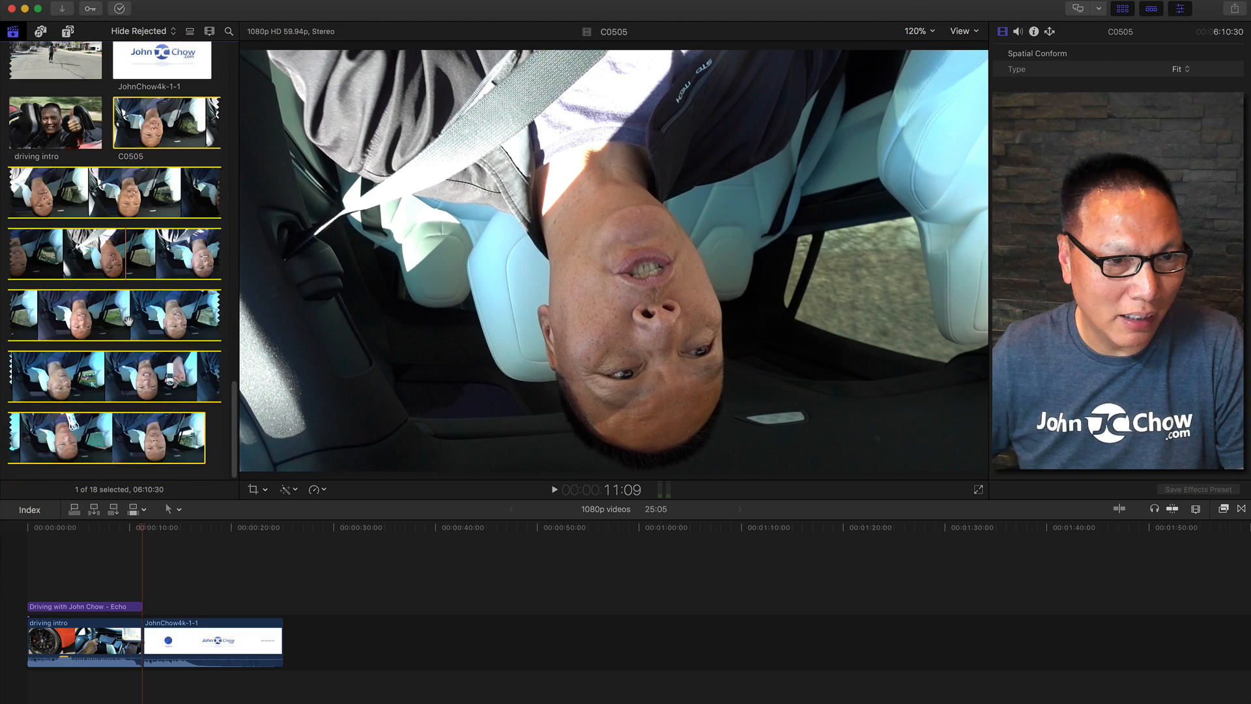
scroll(128, 318, up, 10)
scroll(127, 319, up, 5)
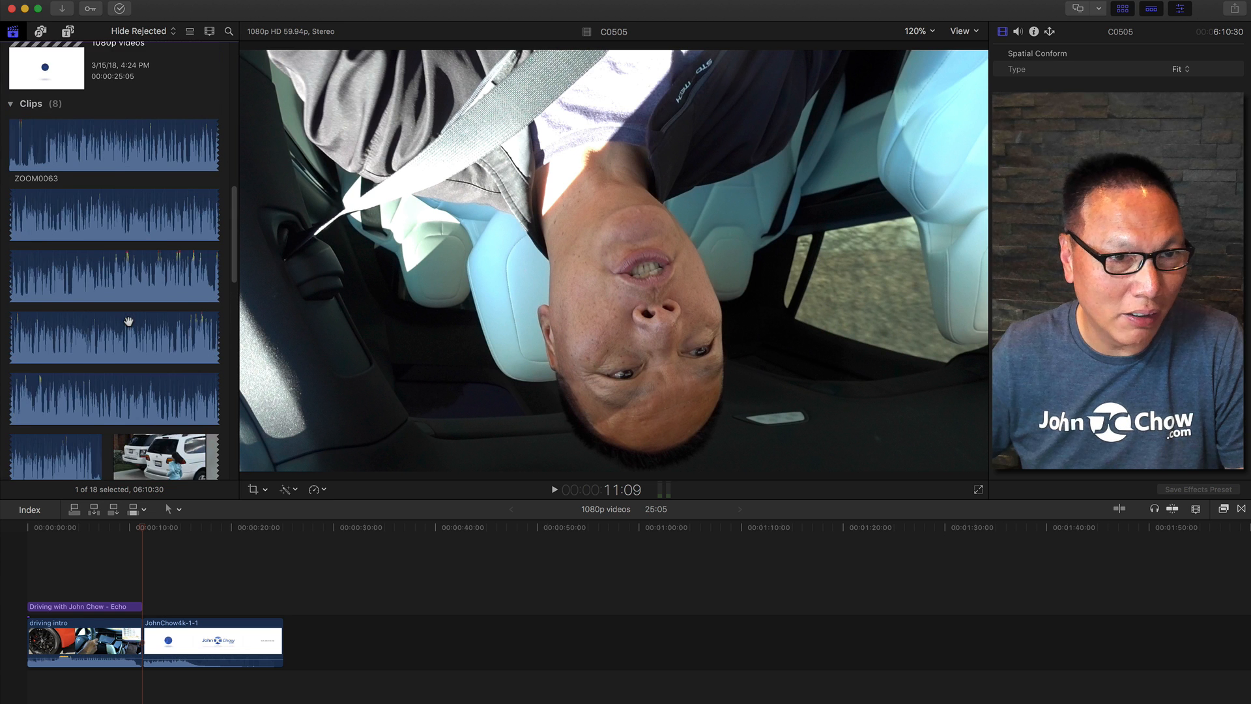
click(80, 164)
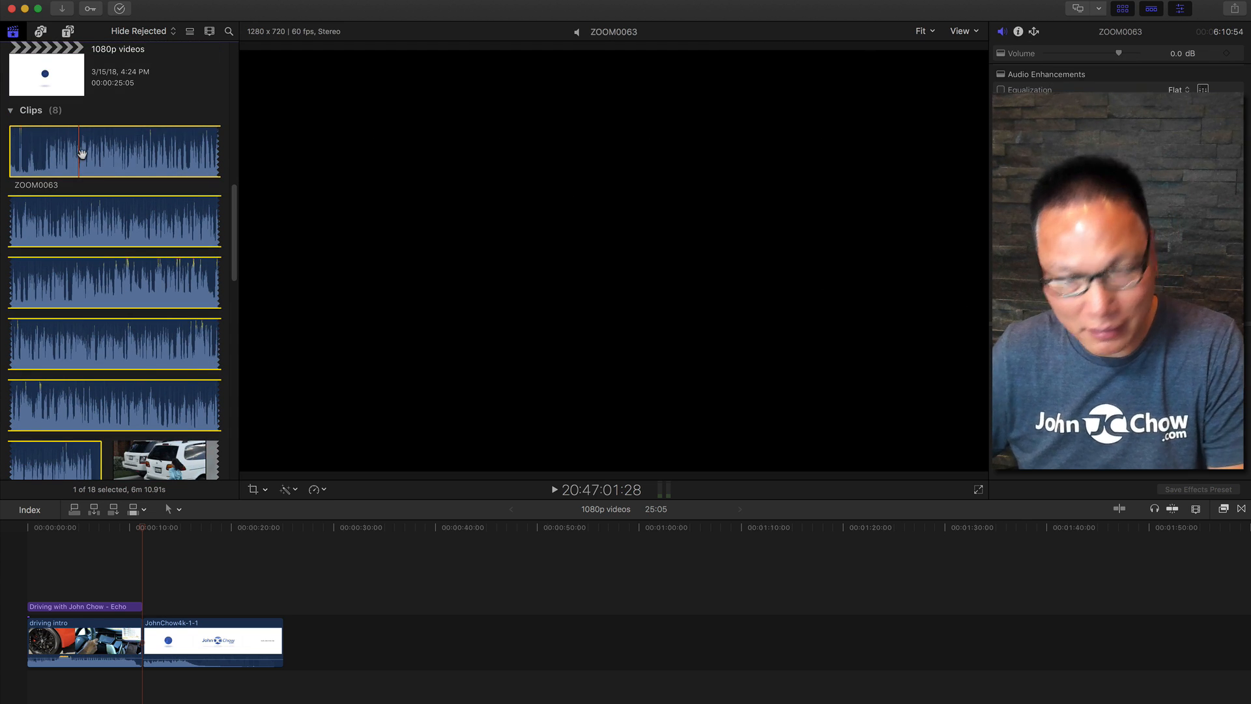
key(space)
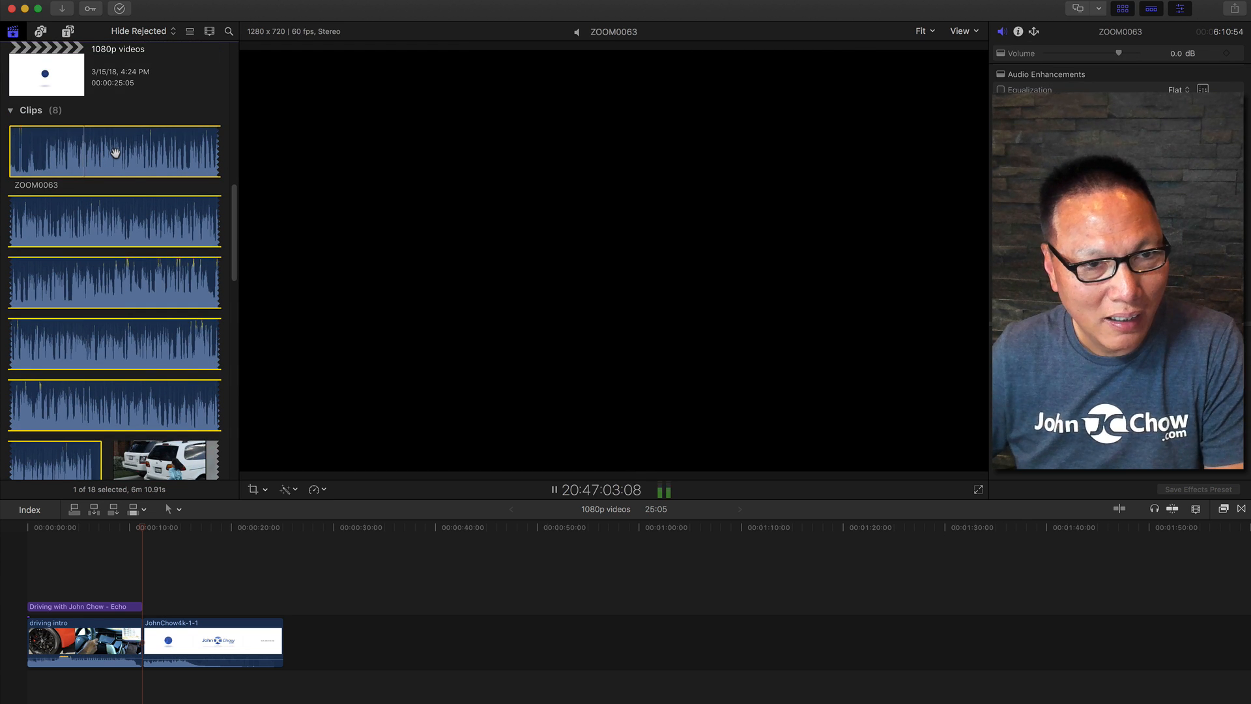
key(space)
Select the ZOOM0063 and C0505 clips together and synchronize them into a synchronized clip with default settings.
scroll(128, 269, down, 3)
scroll(126, 266, up, 10)
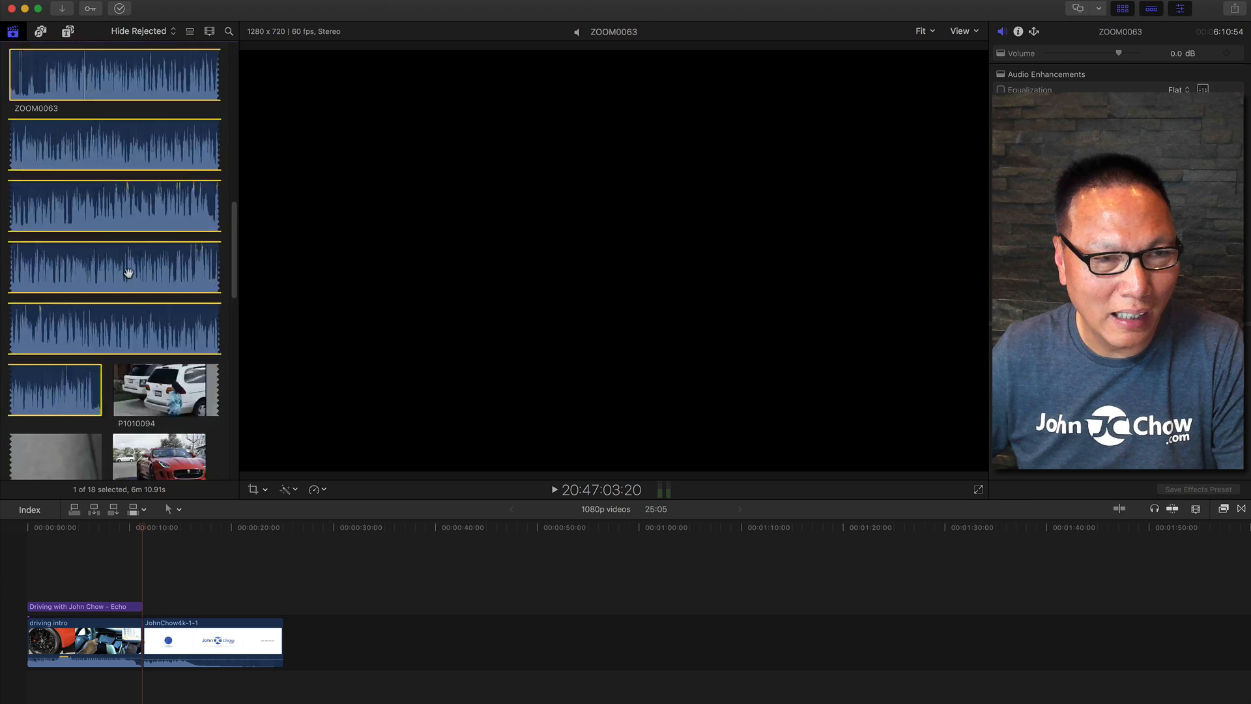
scroll(121, 353, down, 5)
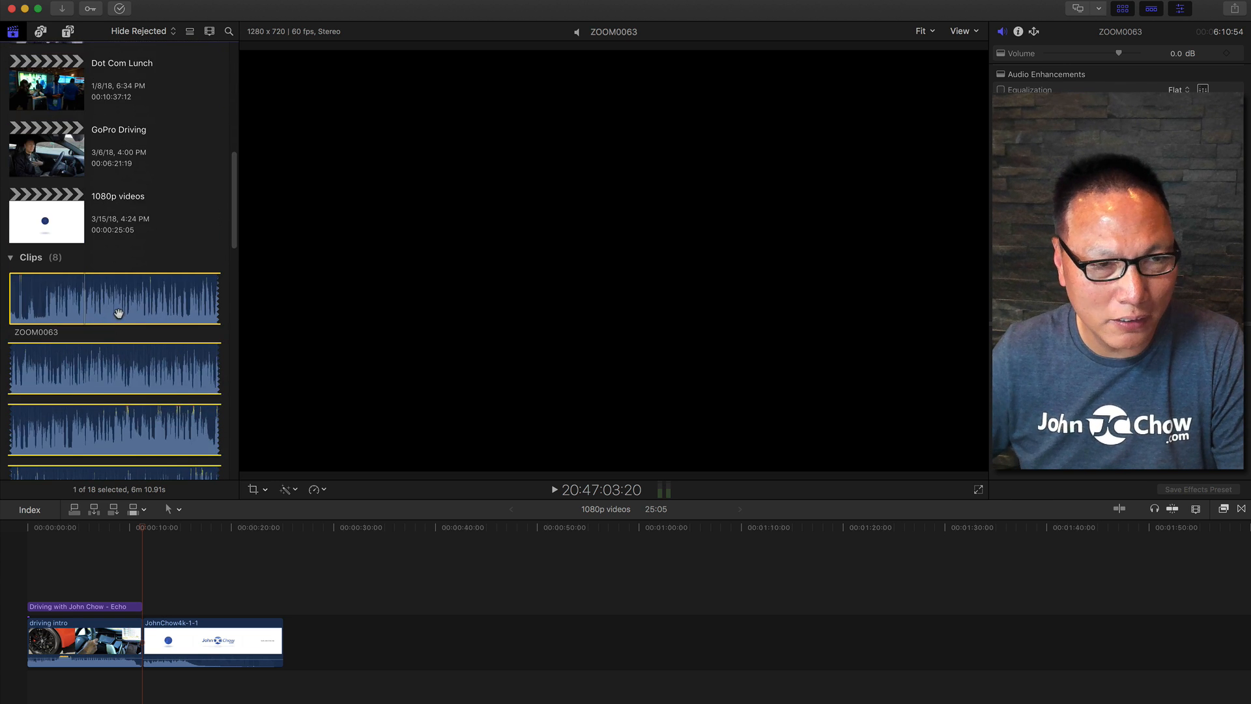
scroll(118, 314, down, 10)
scroll(119, 318, down, 5)
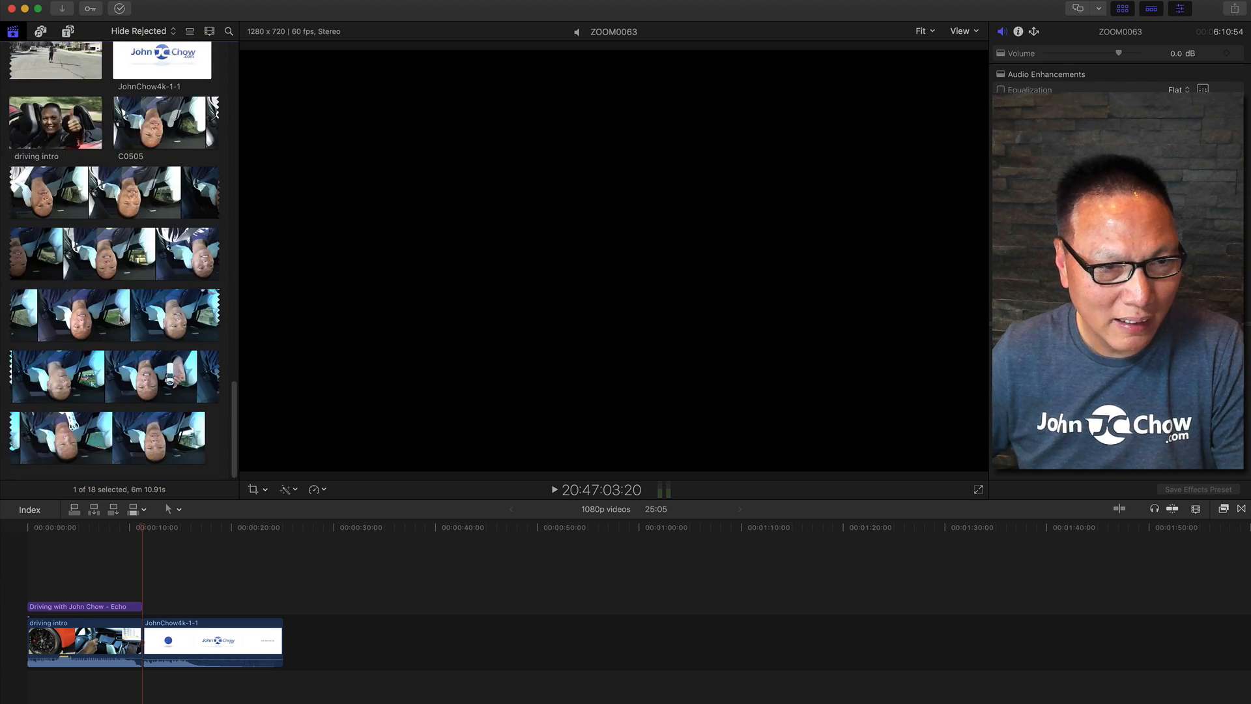
super+click(114, 312)
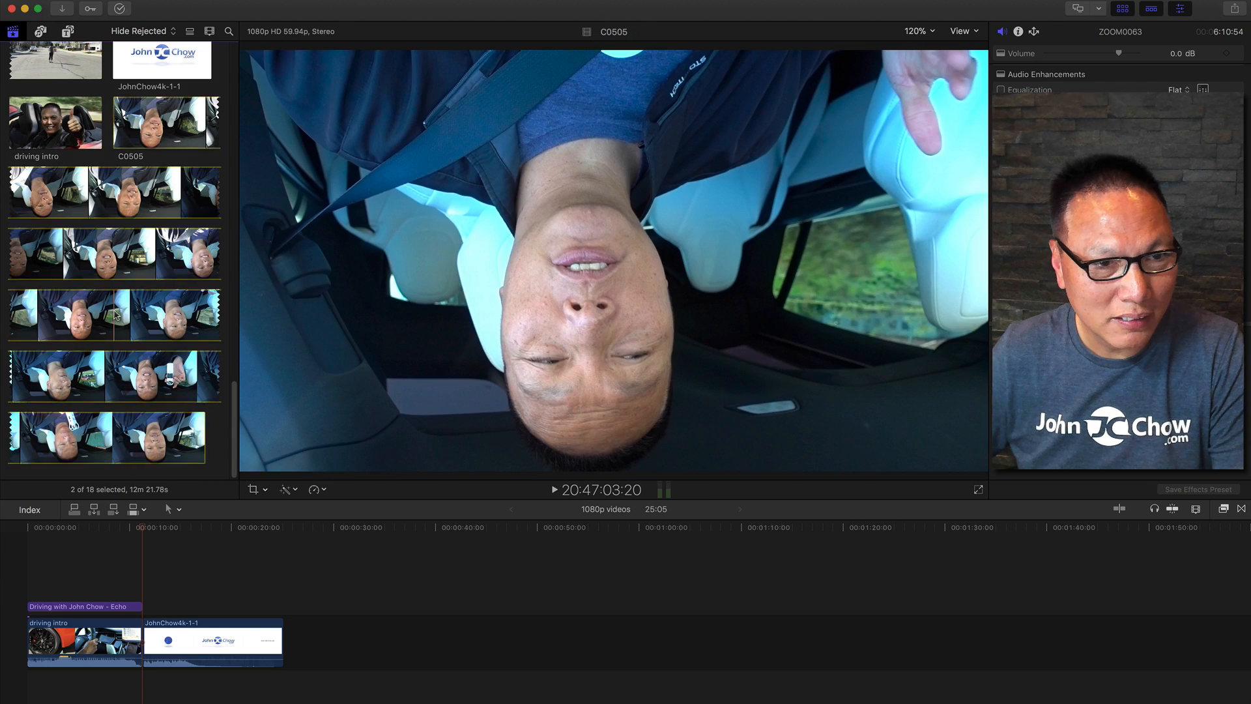
scroll(139, 305, up, 10)
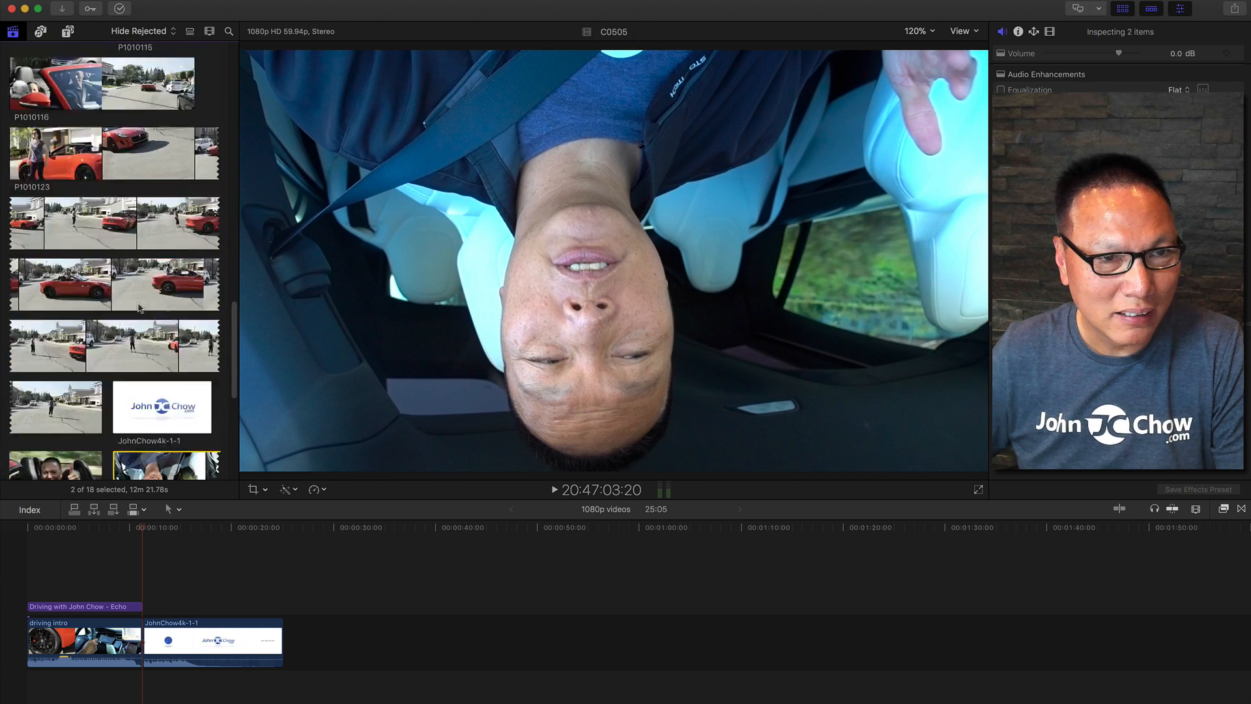
scroll(139, 306, down, 10)
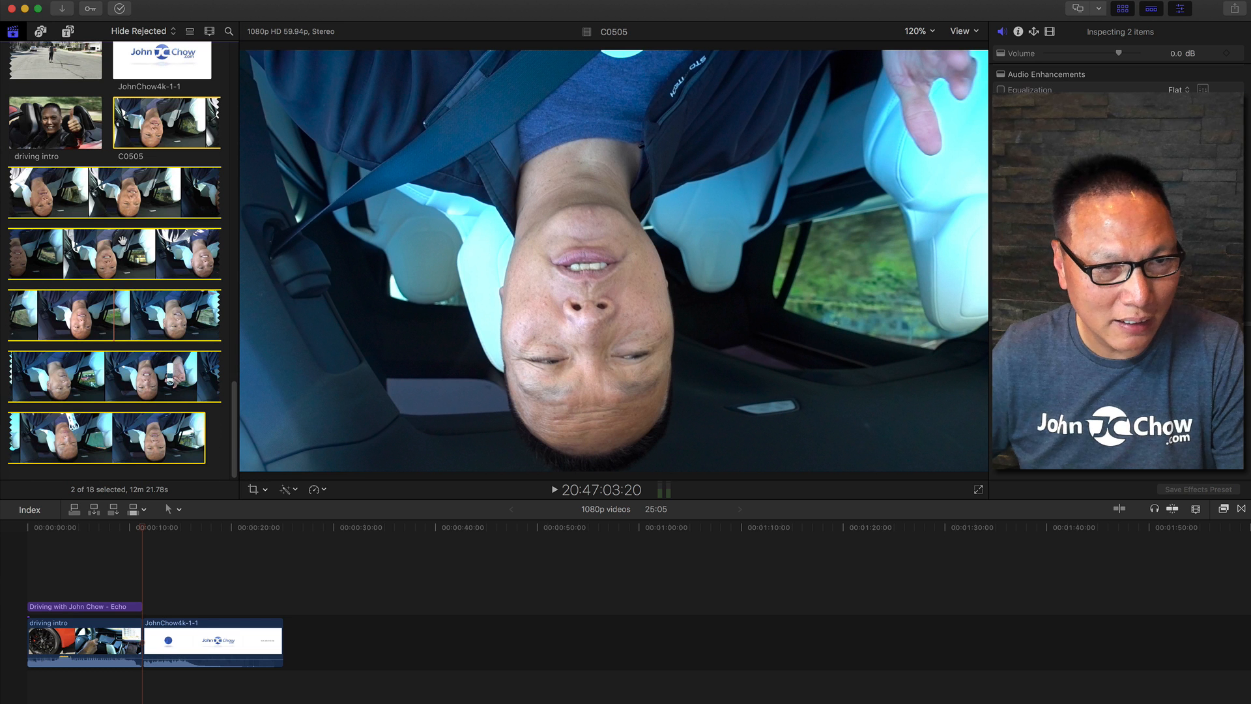
right_click(123, 246)
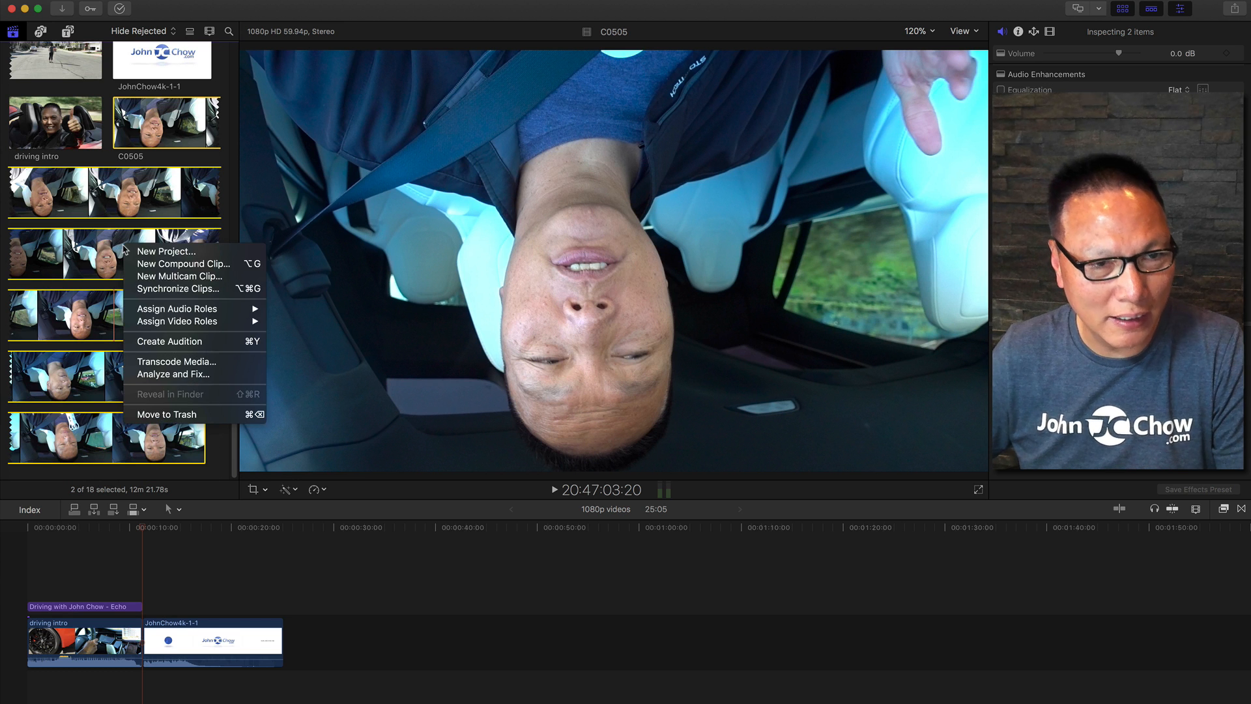
click(185, 295)
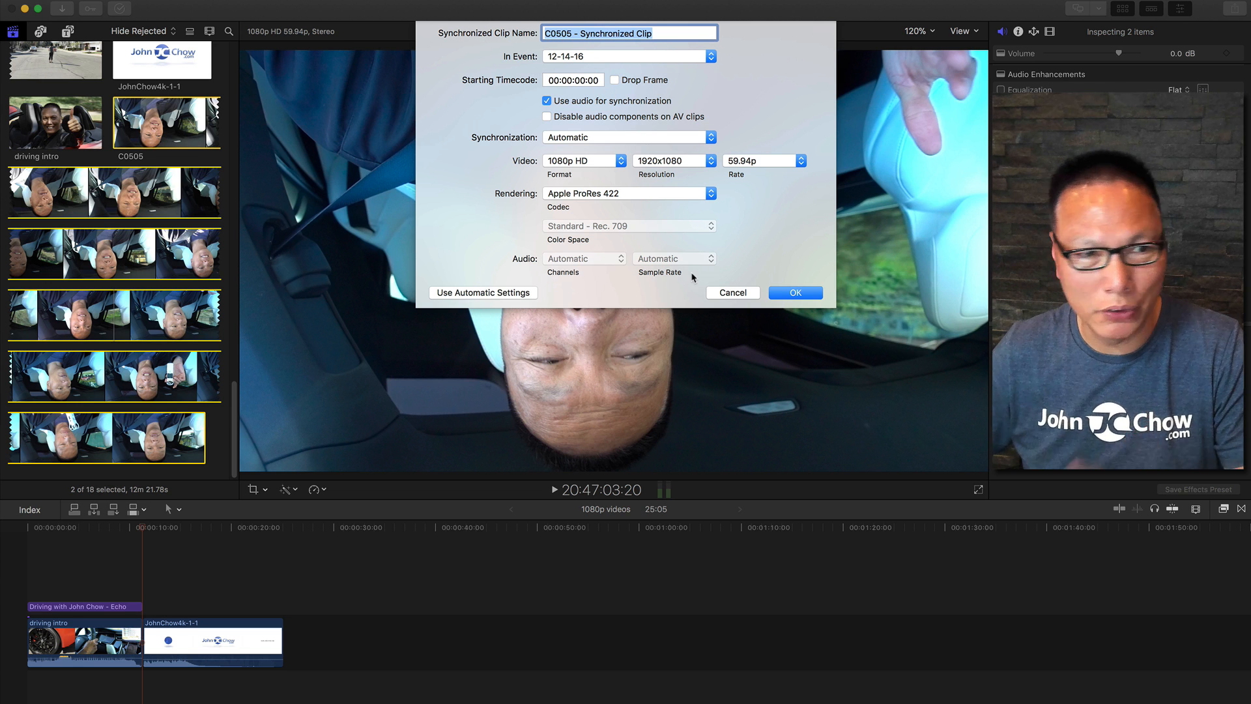
click(801, 296)
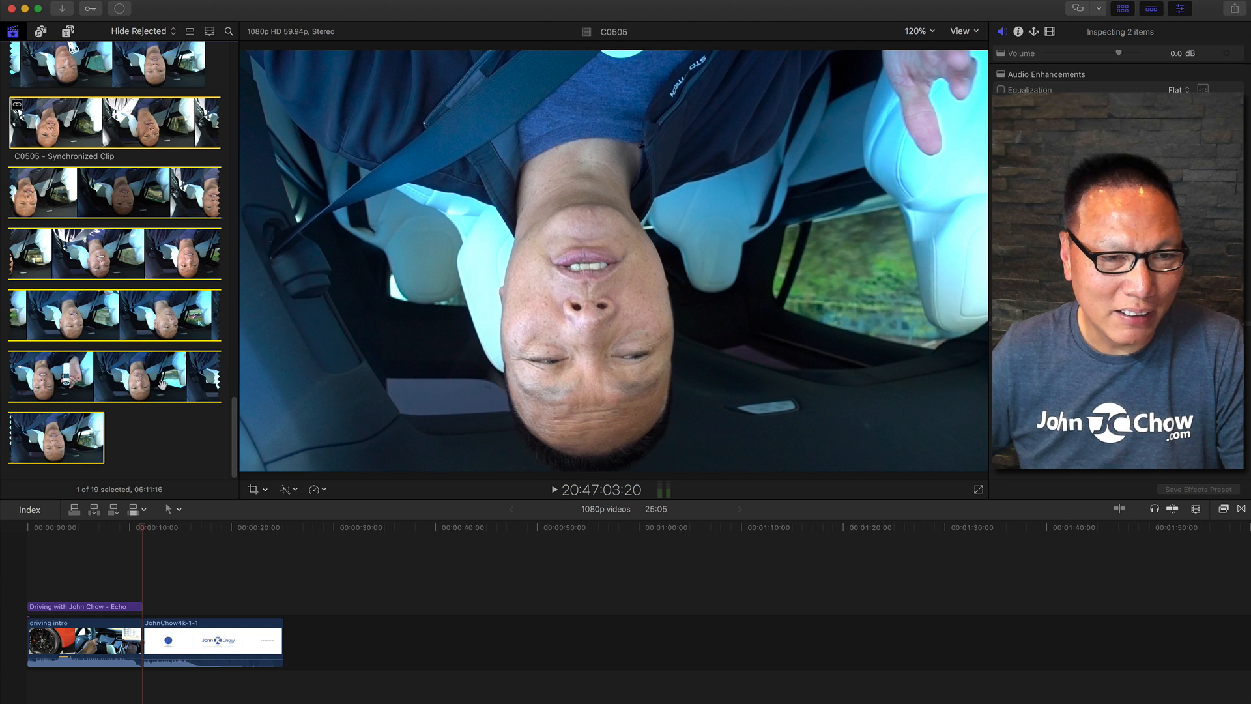
Add the C0505 - Synchronized Clip to the timeline after the driving intro and rotate it 180°.
click(54, 125)
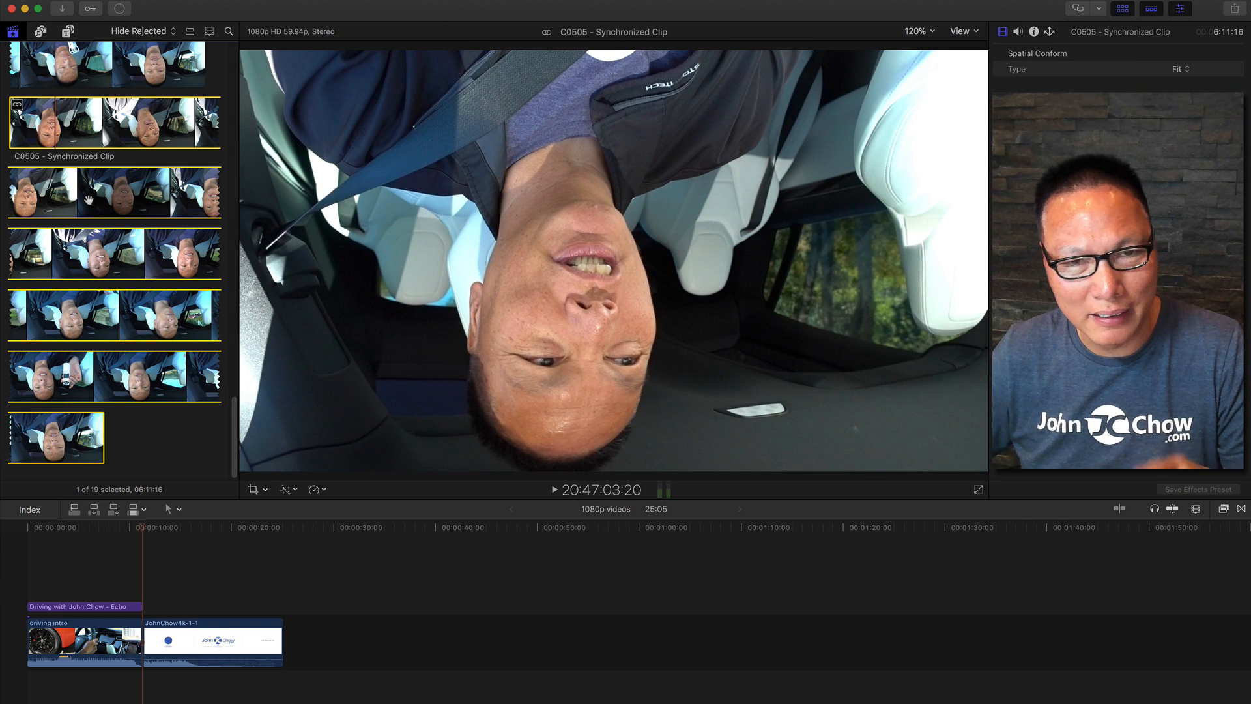
drag(91, 202, 144, 622)
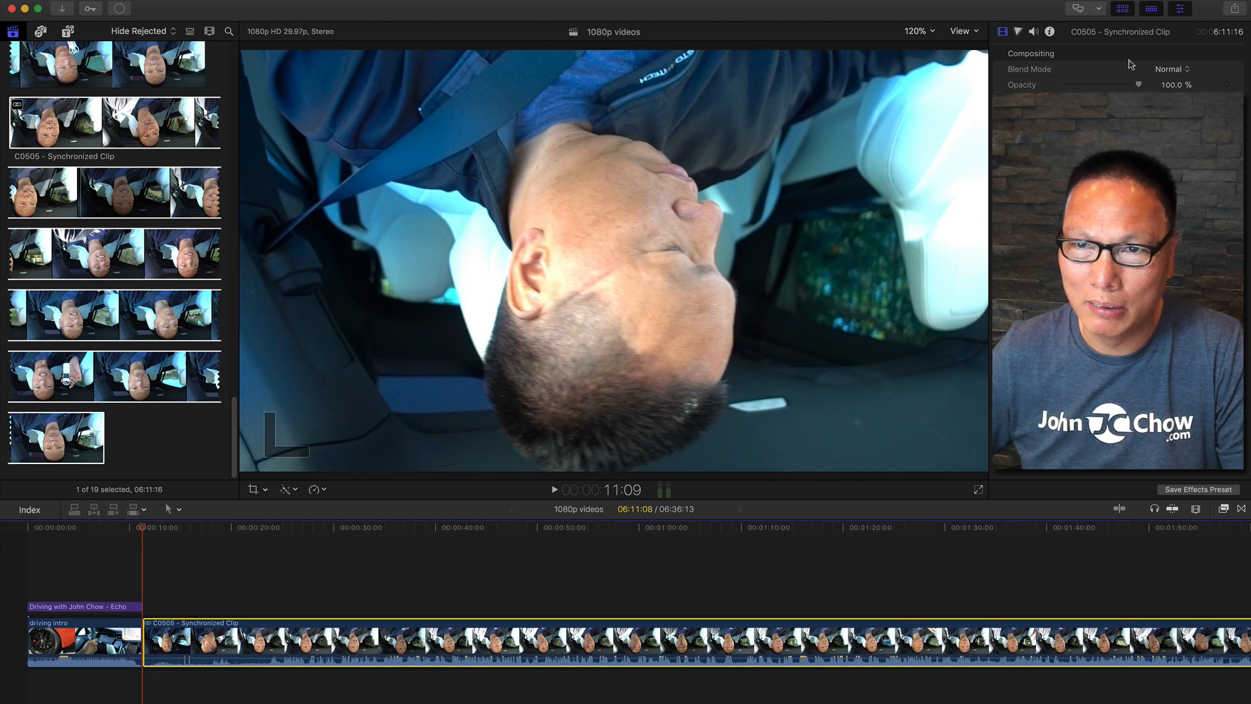
click(1176, 132)
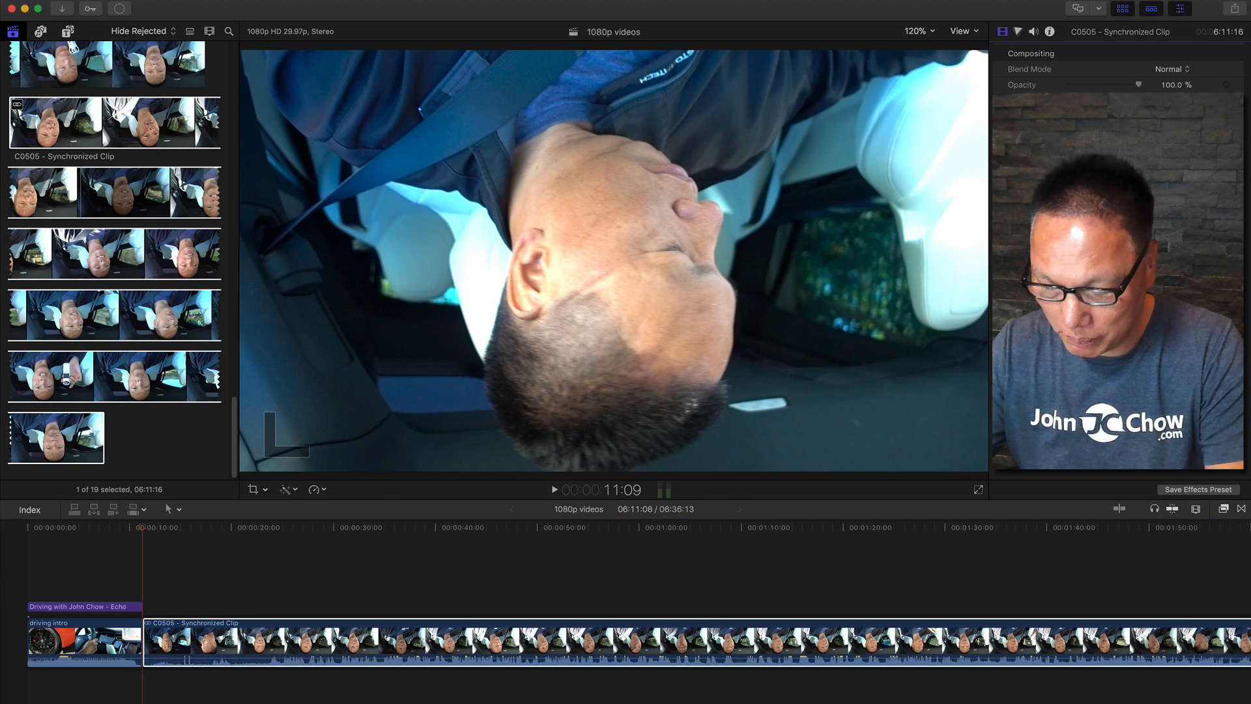
text(180)
key(Return)
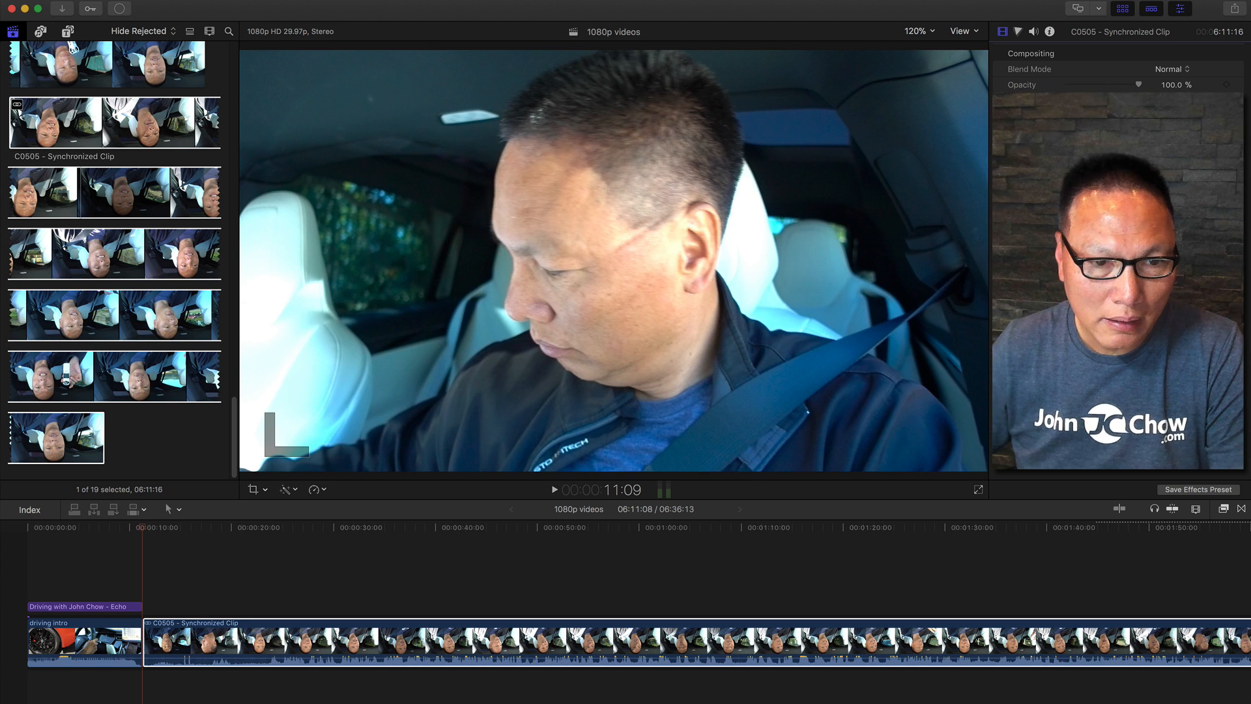
Play back the synchronized clip from about 20 seconds to check the picture and audio.
click(268, 586)
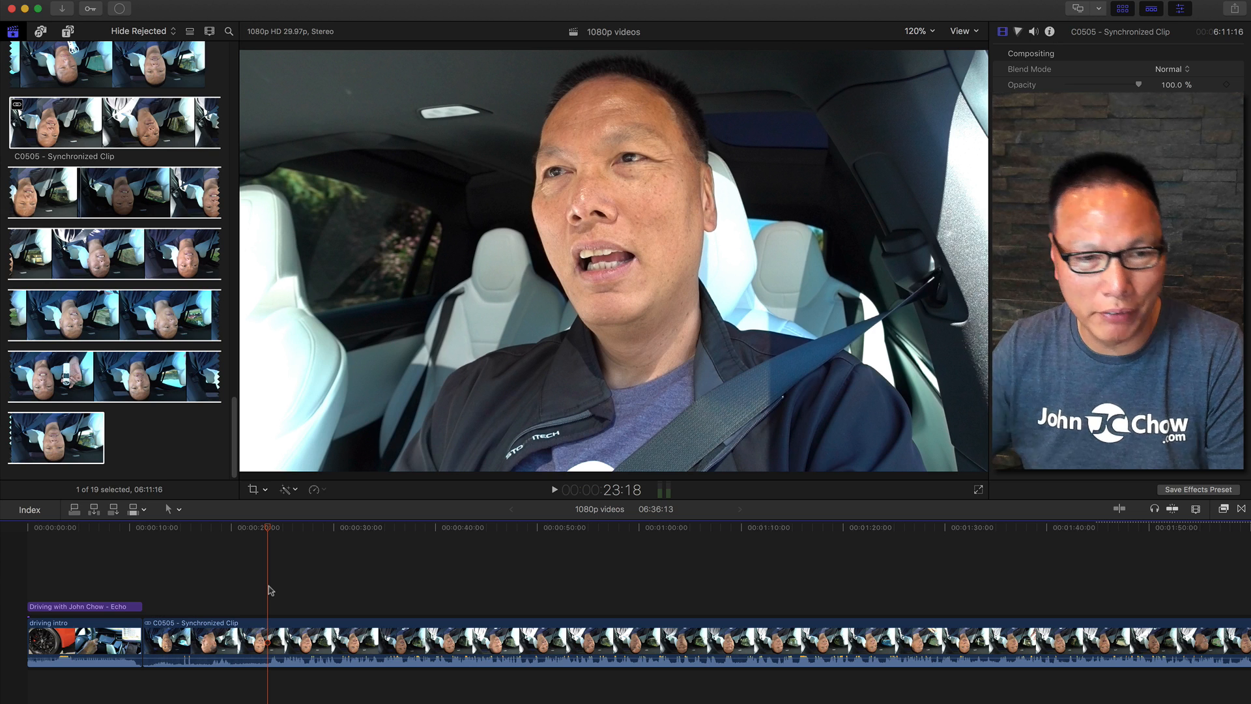
key(space)
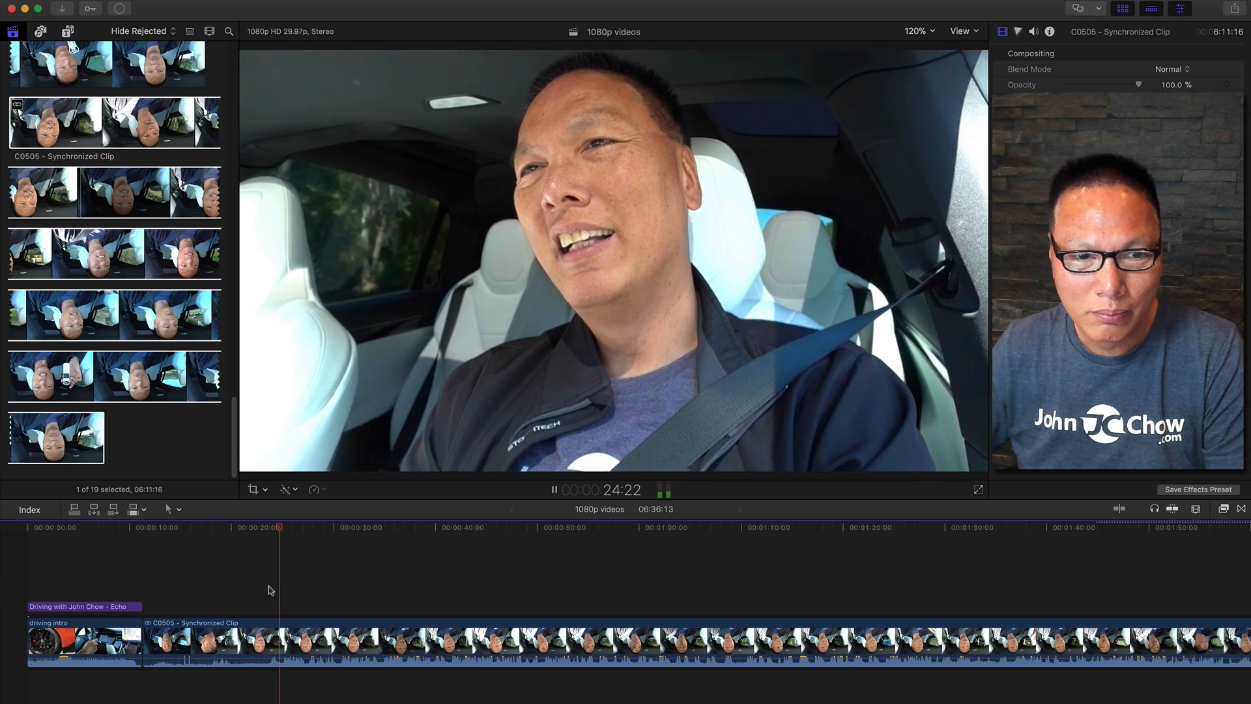
key(space)
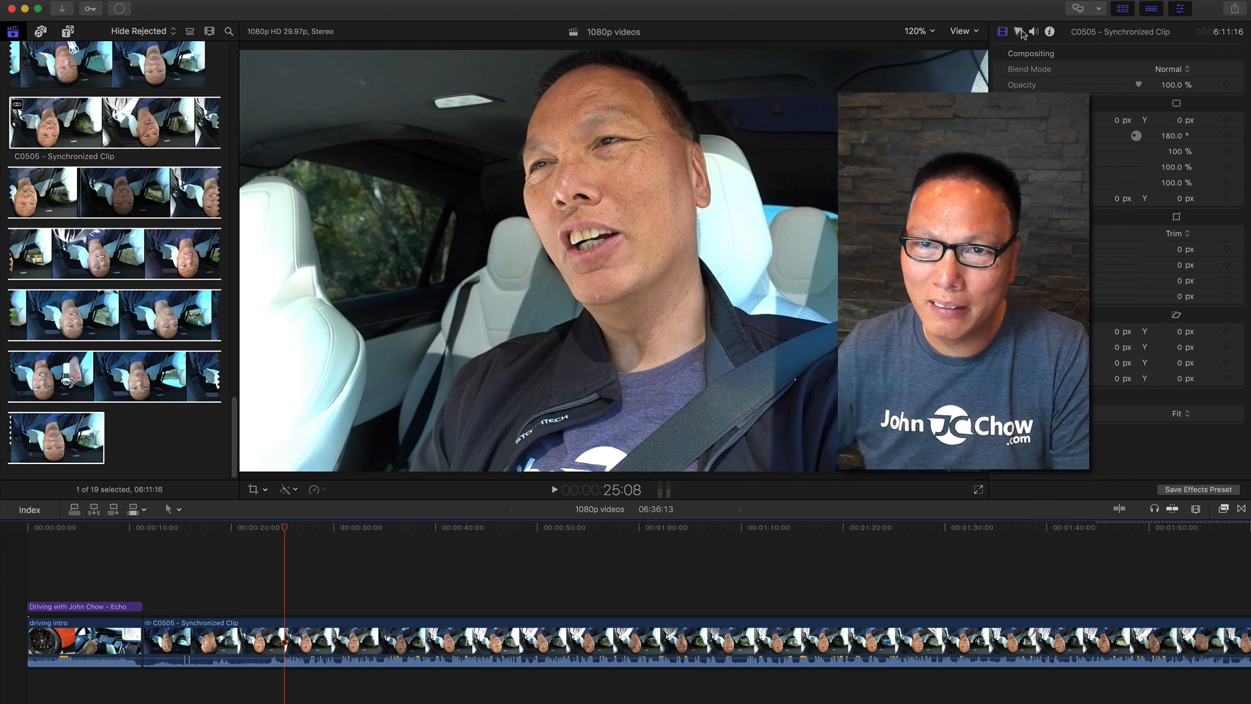
Disable the Storyline audio component of the synchronized clip in the audio configuration and play back.
click(1020, 33)
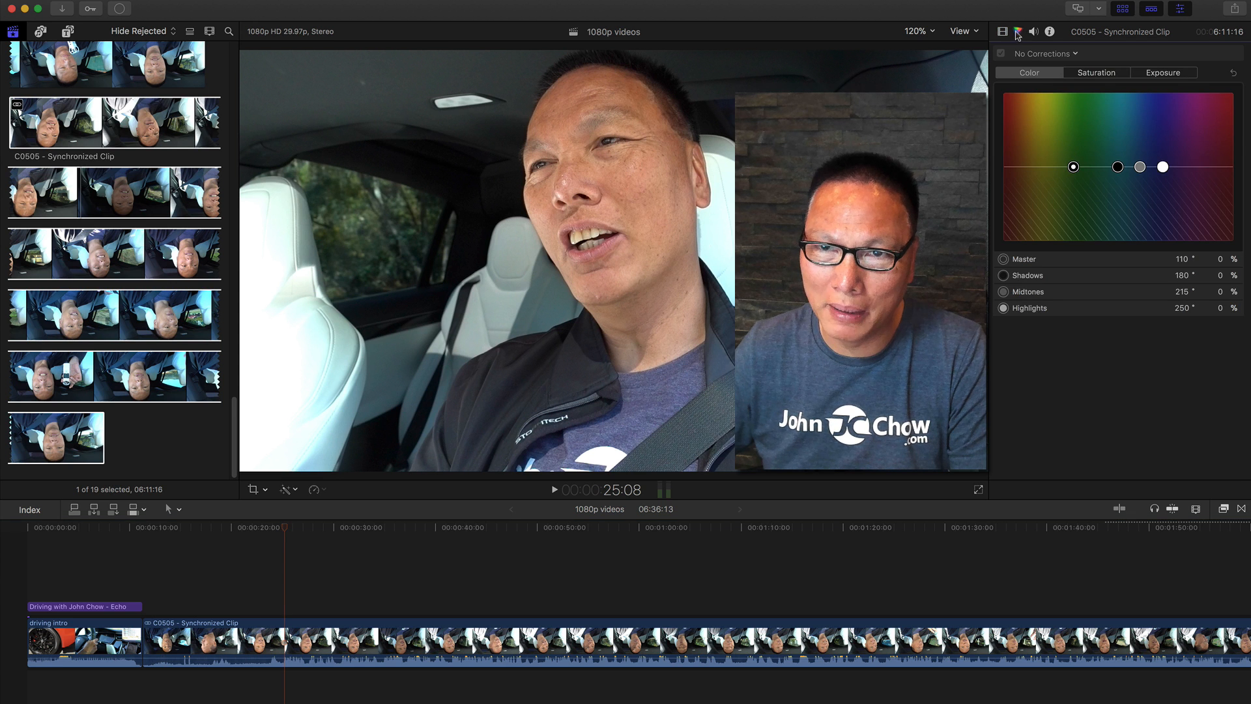
click(1032, 34)
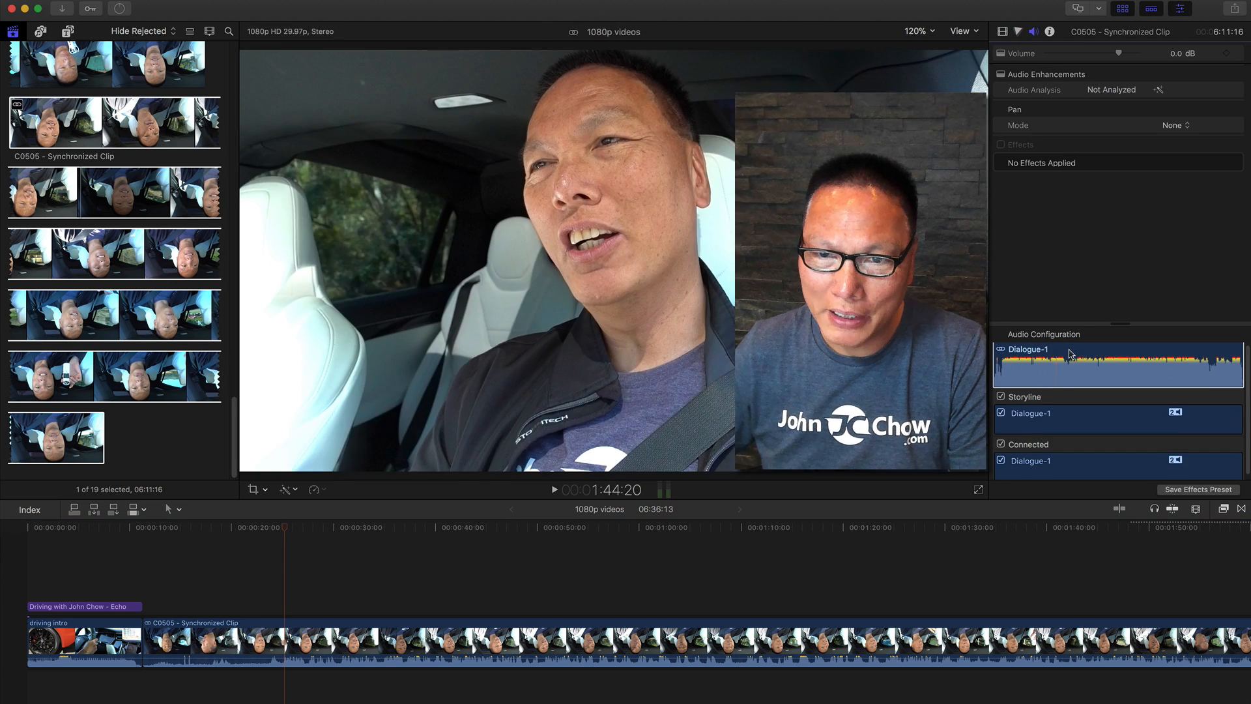
drag(1120, 324, 1119, 185)
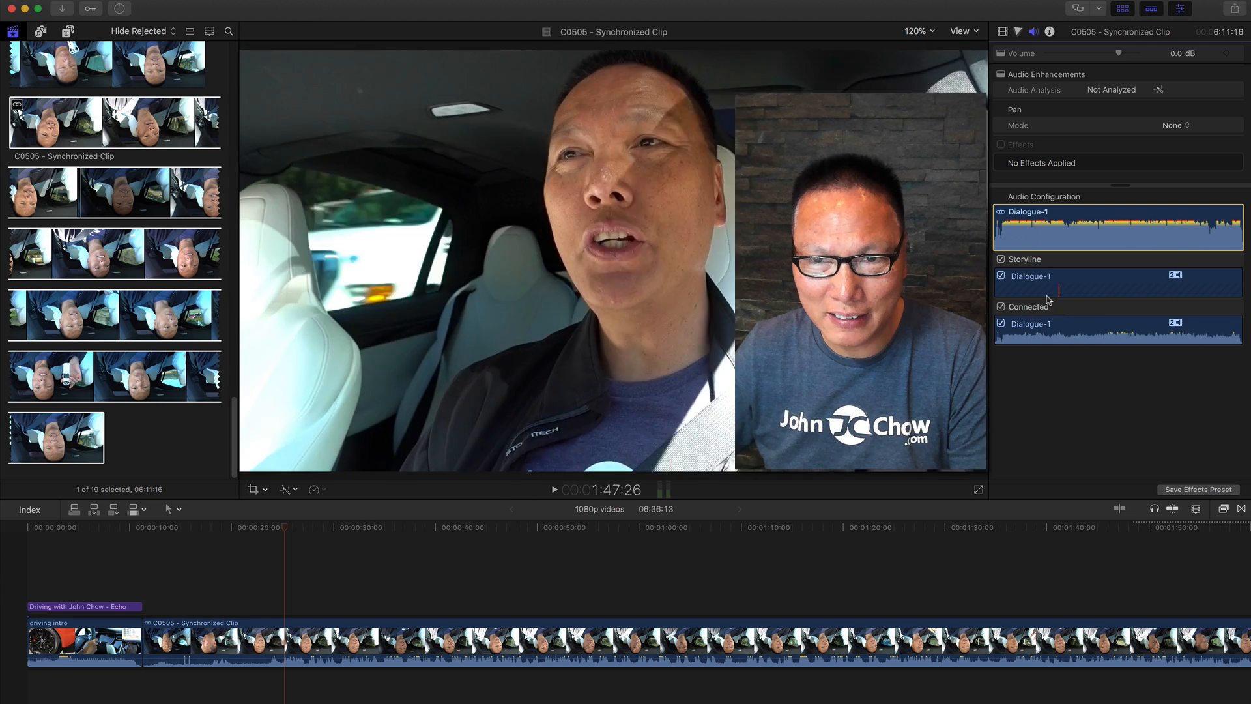
click(1001, 260)
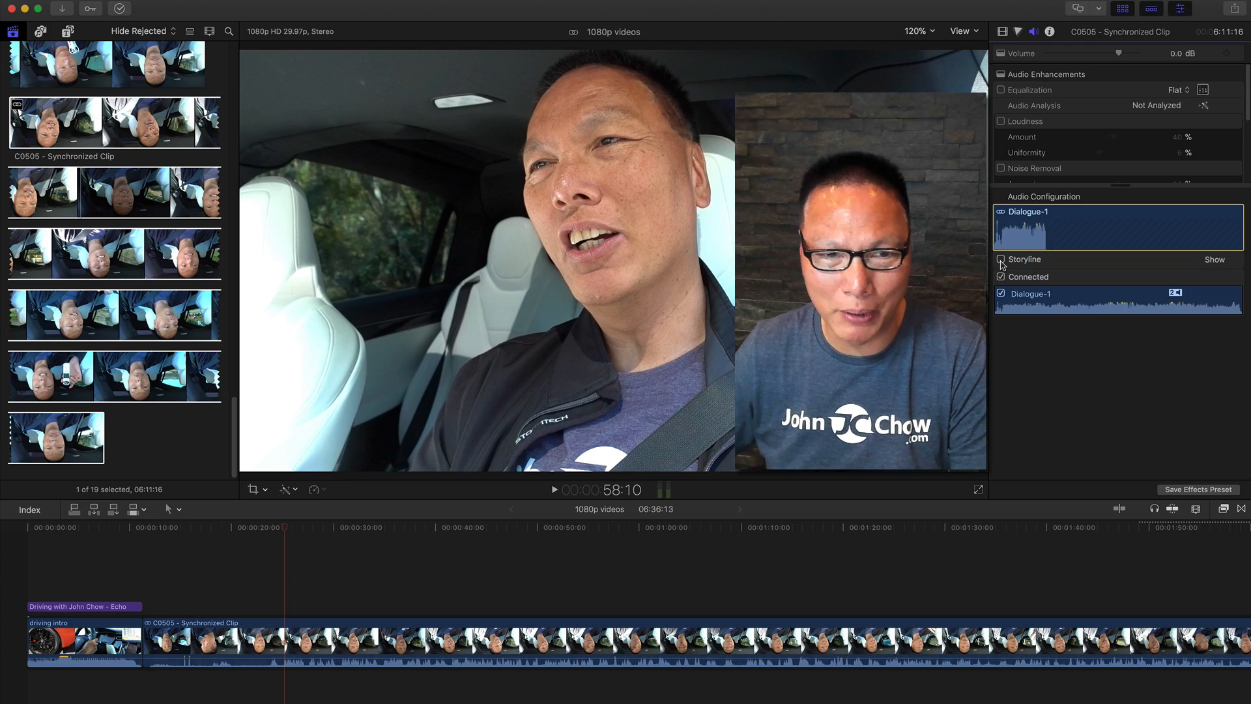
key(space)
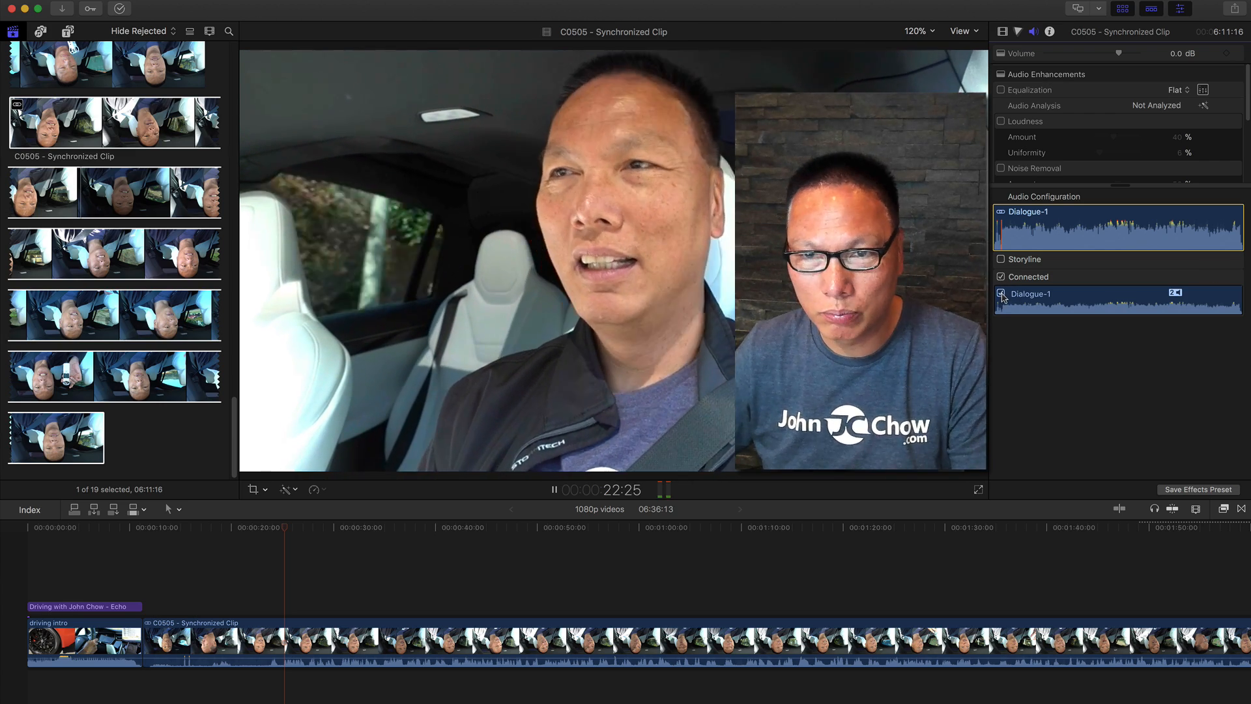
Toggle the Storyline and Connected audio components on and off to compare the camera and ZOOM audio.
click(1000, 277)
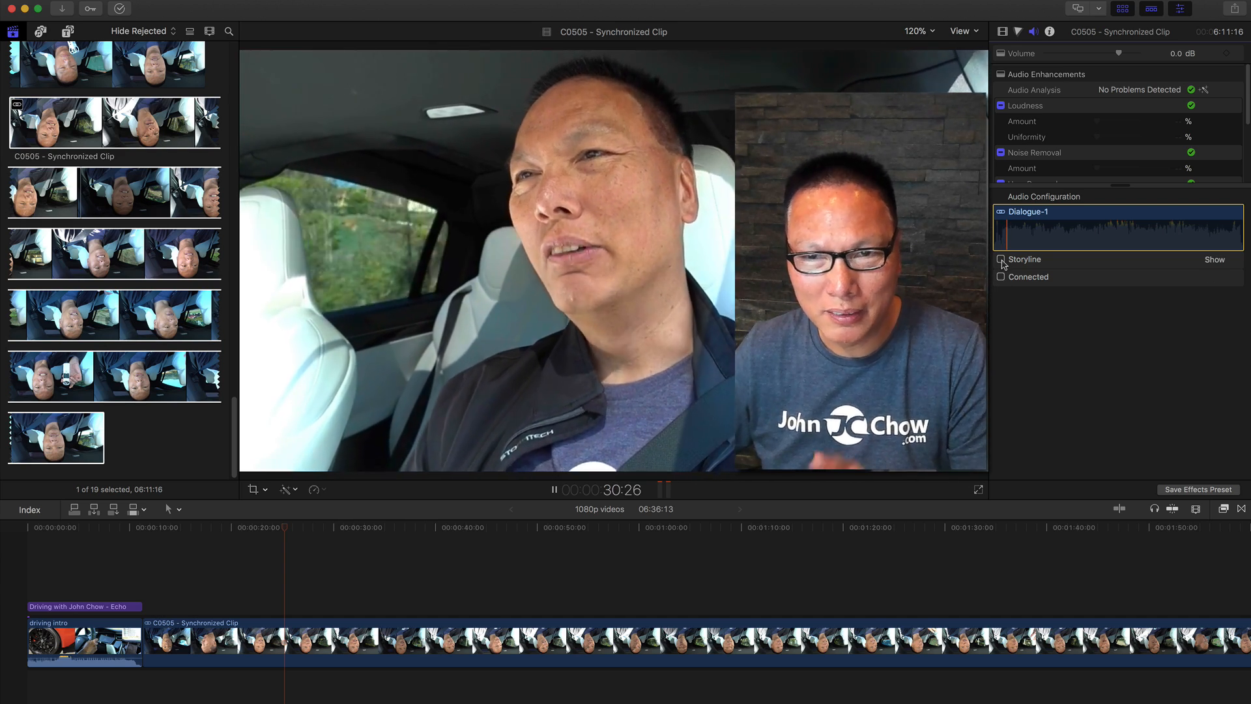
click(1001, 260)
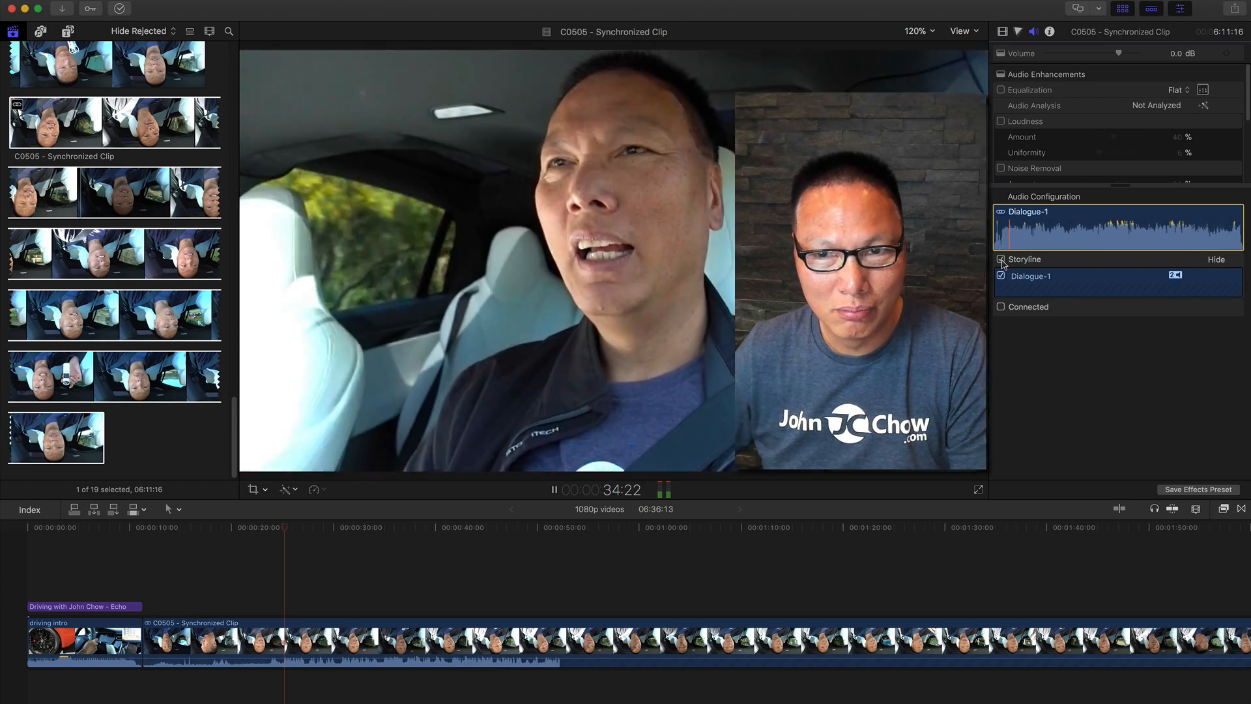
click(1002, 261)
click(1001, 277)
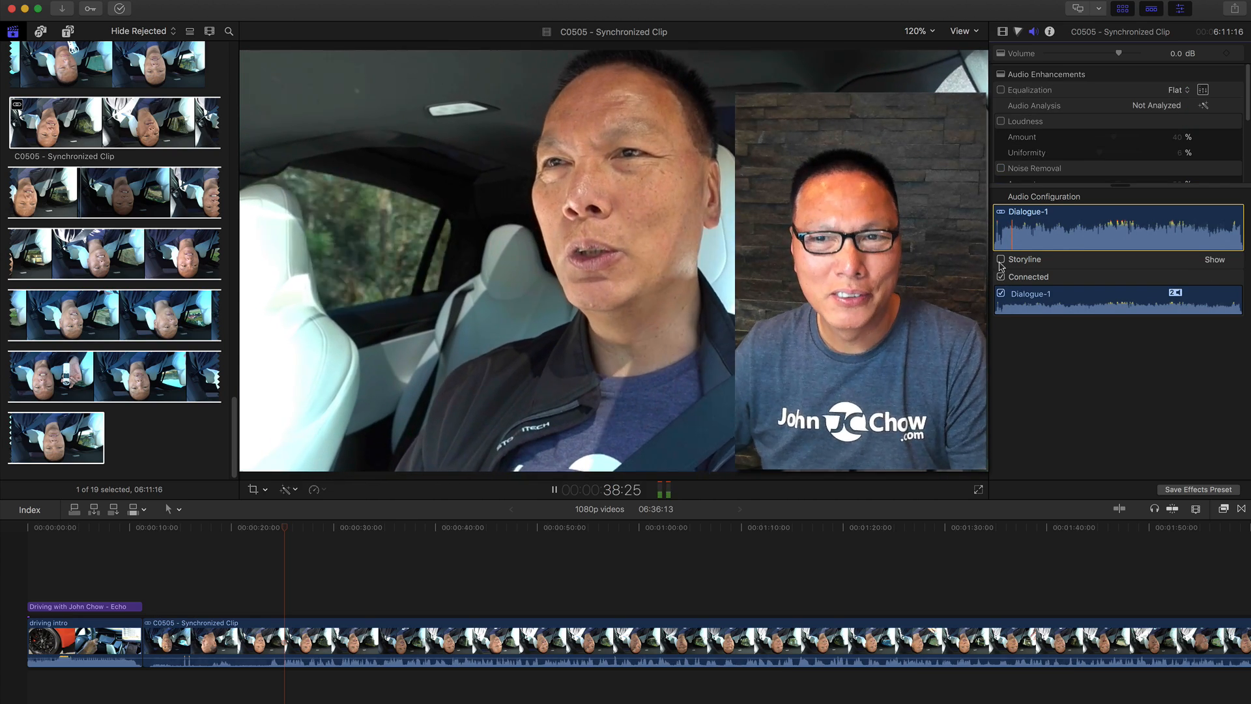
click(1001, 278)
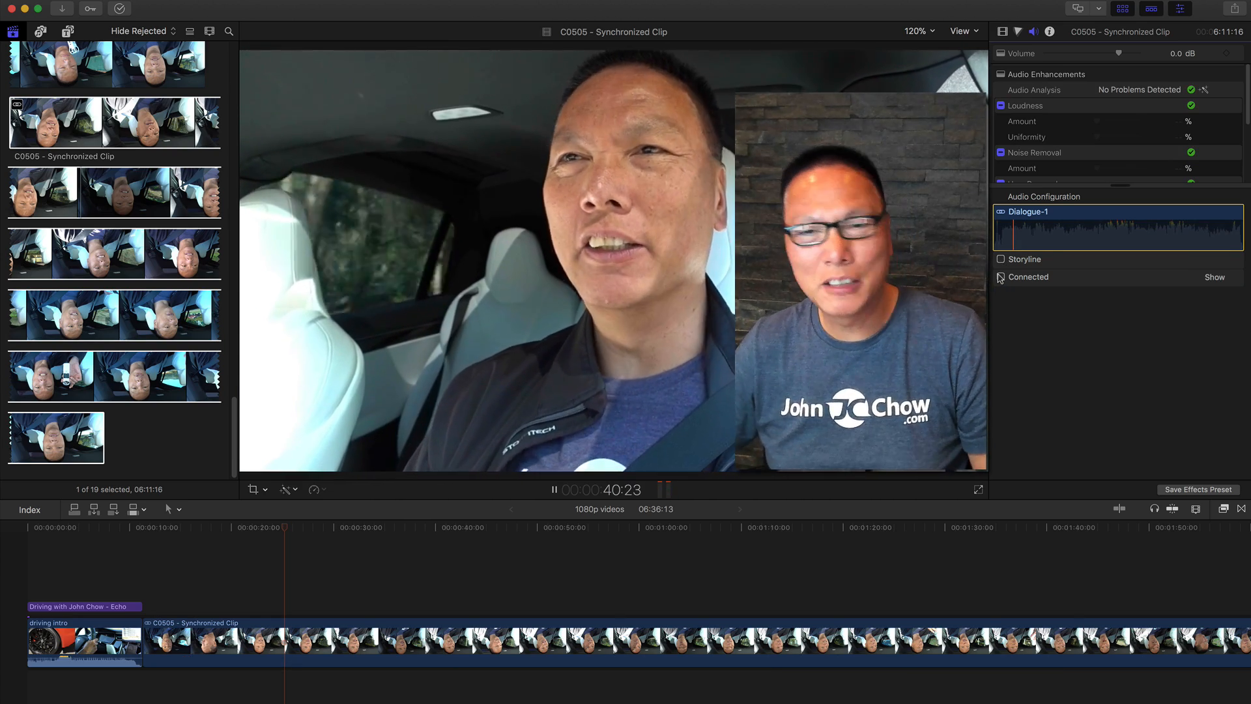